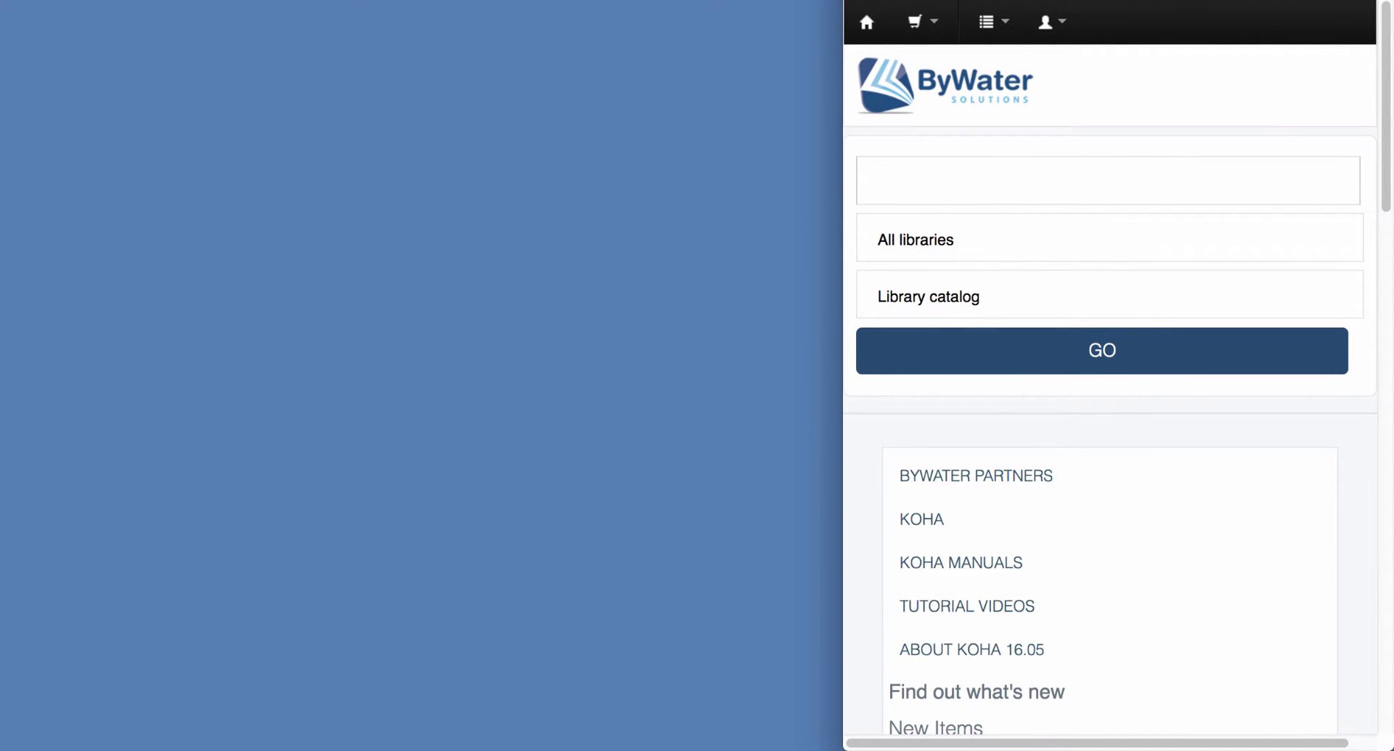
- Look through the catalog home page in its narrow layout, and widen the browser window to the full screen width
scroll(1198, 203, "down", 10)
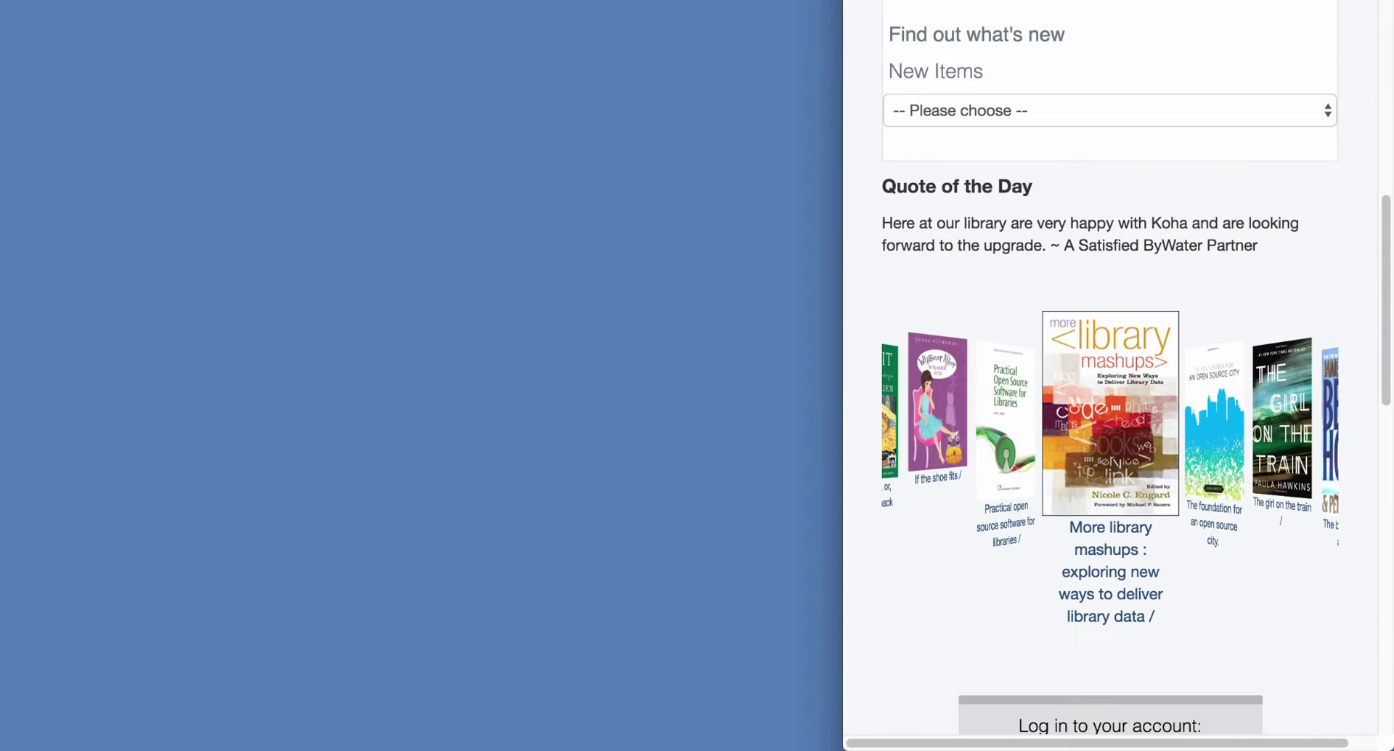
scroll(1111, 378, "down", 9)
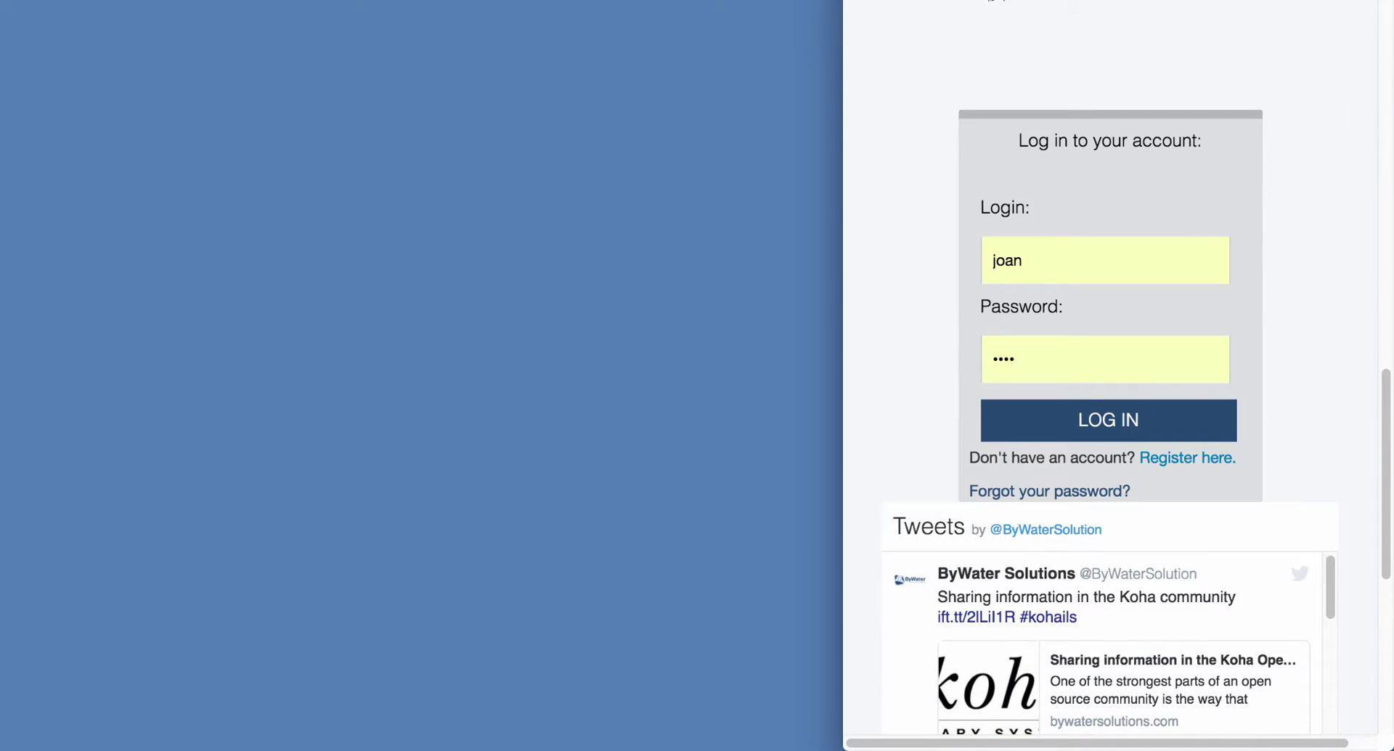
scroll(1104, 472, "down", 10)
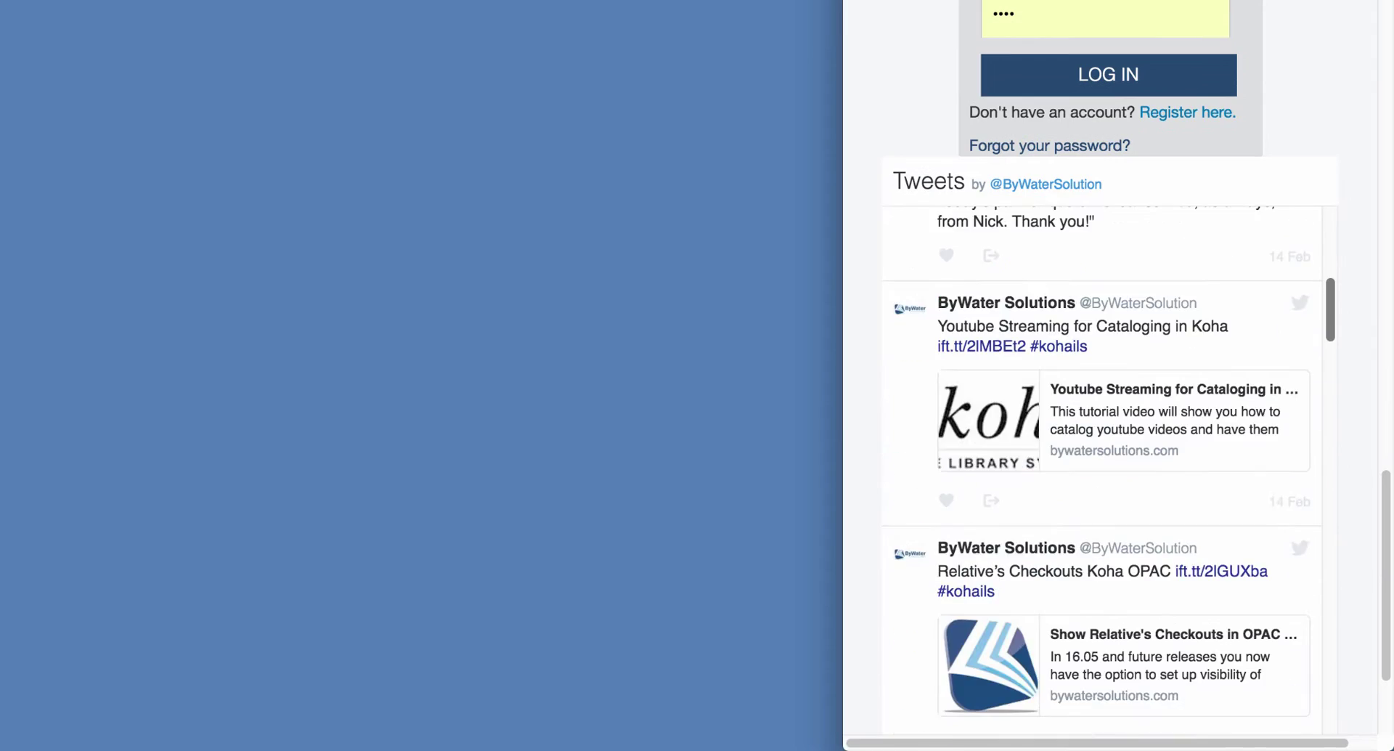
scroll(1111, 377, "up", 20)
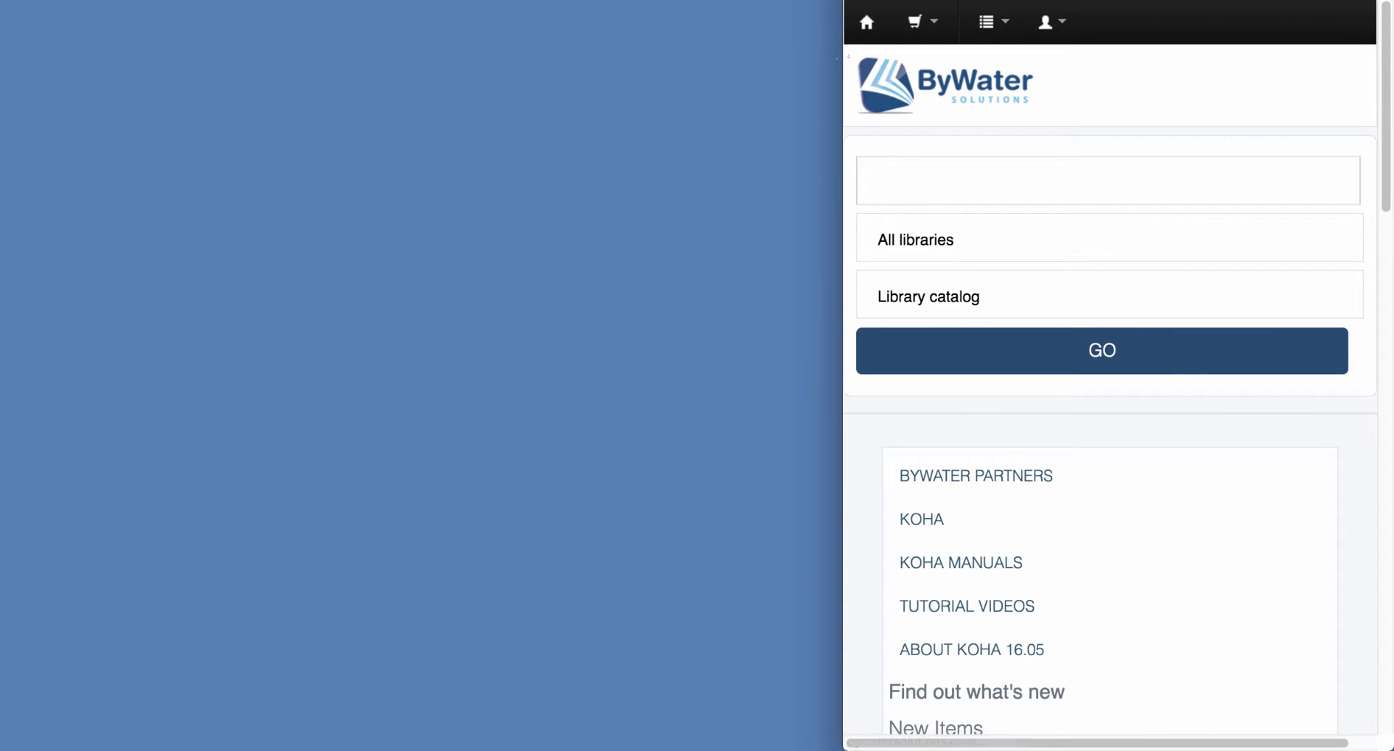
left_click_drag(844, 436, 1, 436)
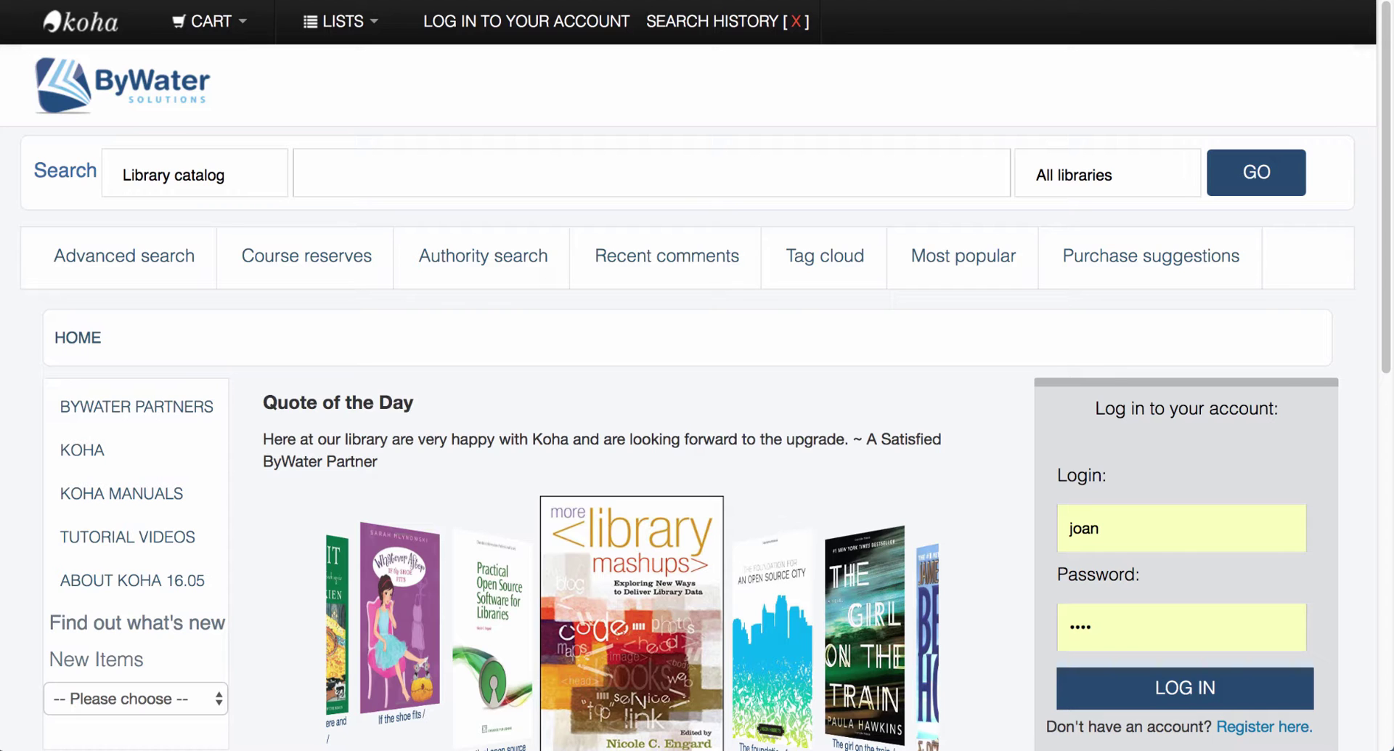
- Highlight the Quote of the Day heading and its text on the home page
scroll(632, 508, "down", 3)
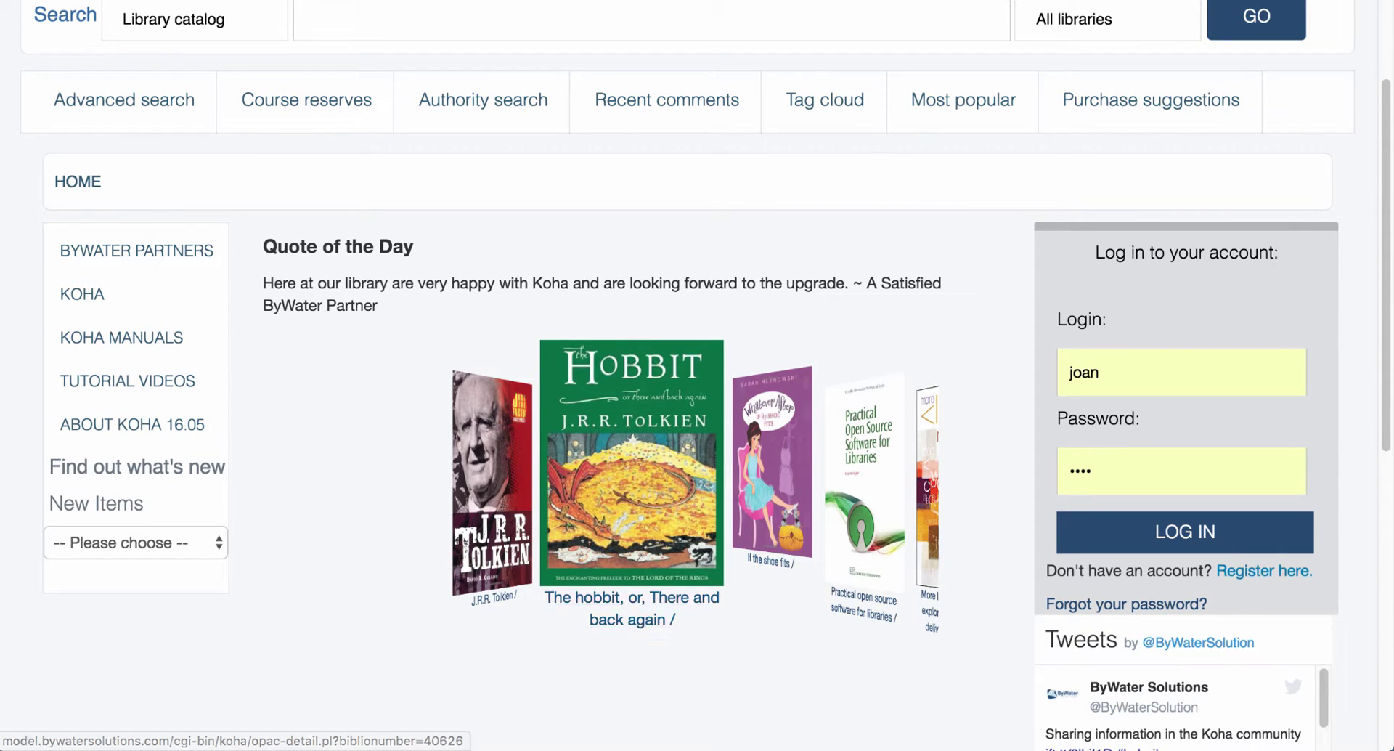
left_click_drag(263, 247, 377, 305)
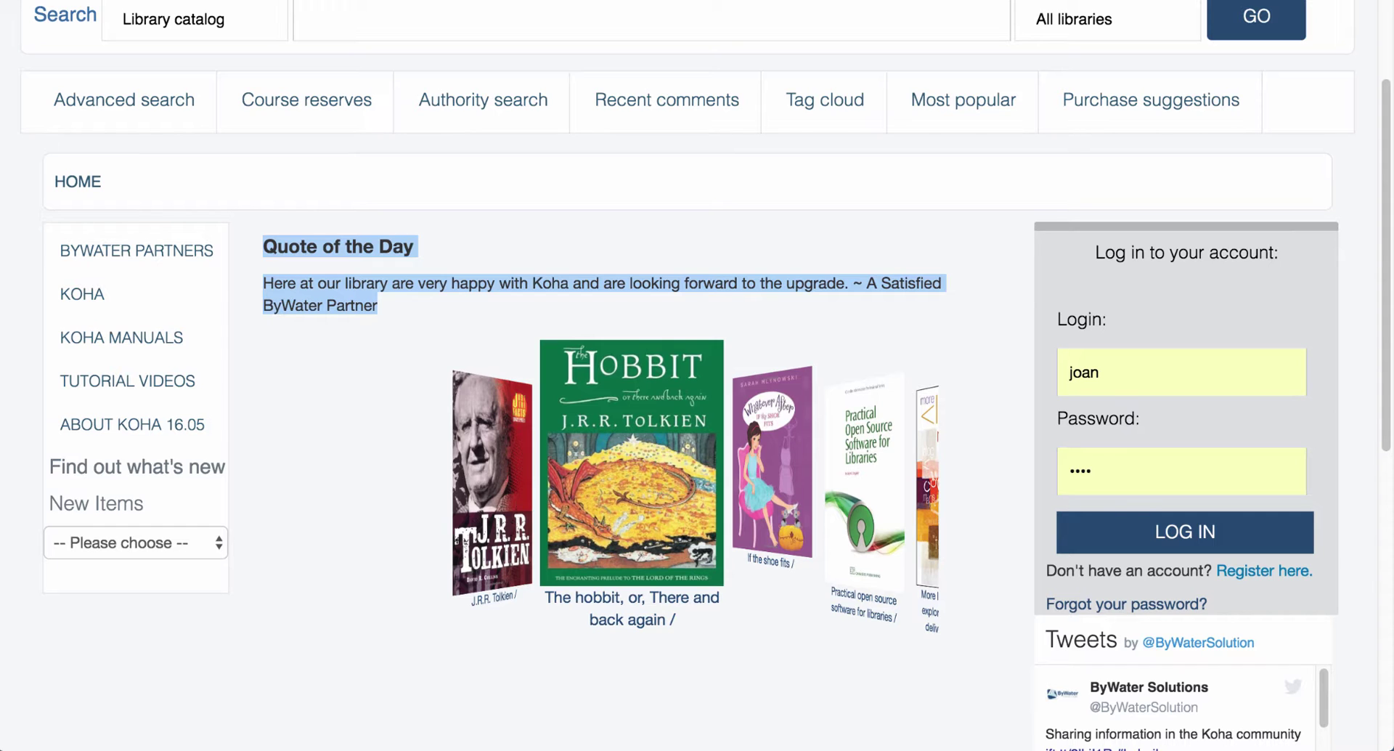
scroll(697, 407, "up", 1)
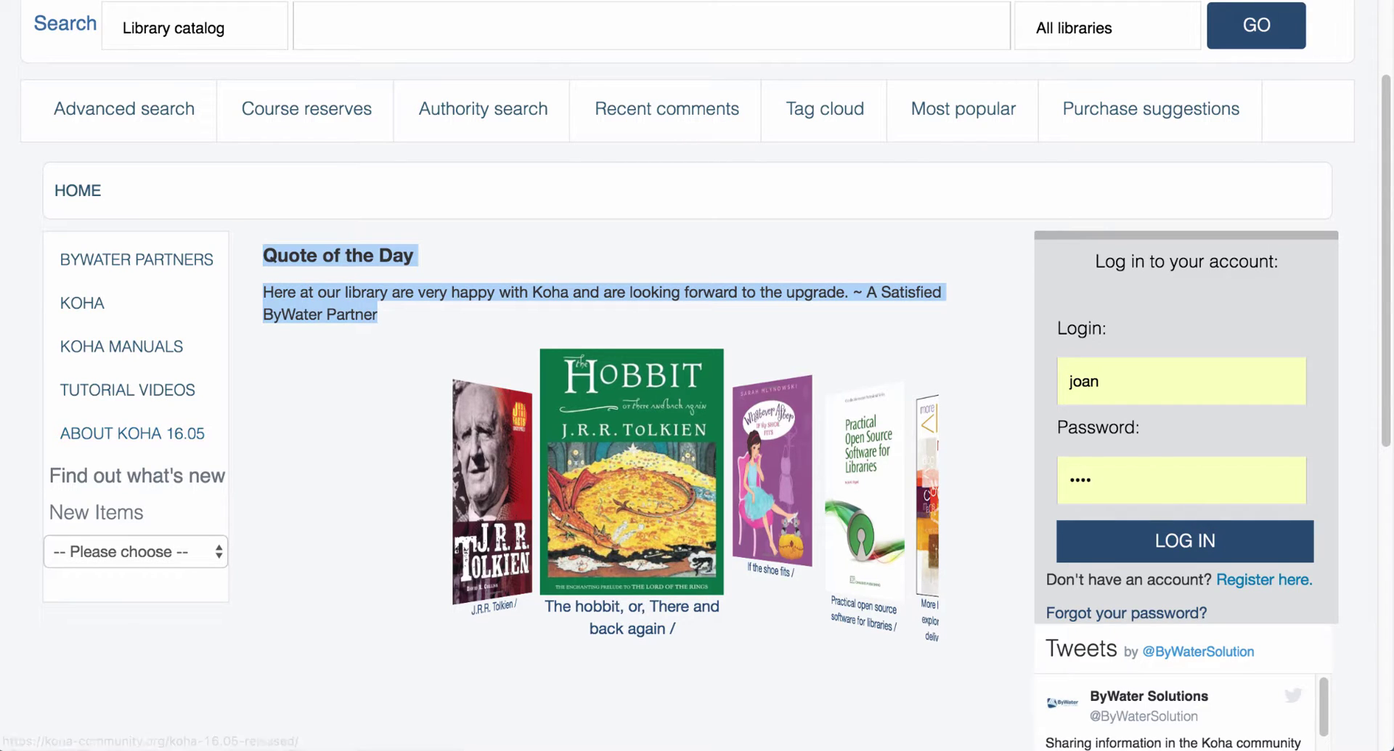
- List the new items of type DVD, look through the first results, and return to the home page
left_click(136, 552)
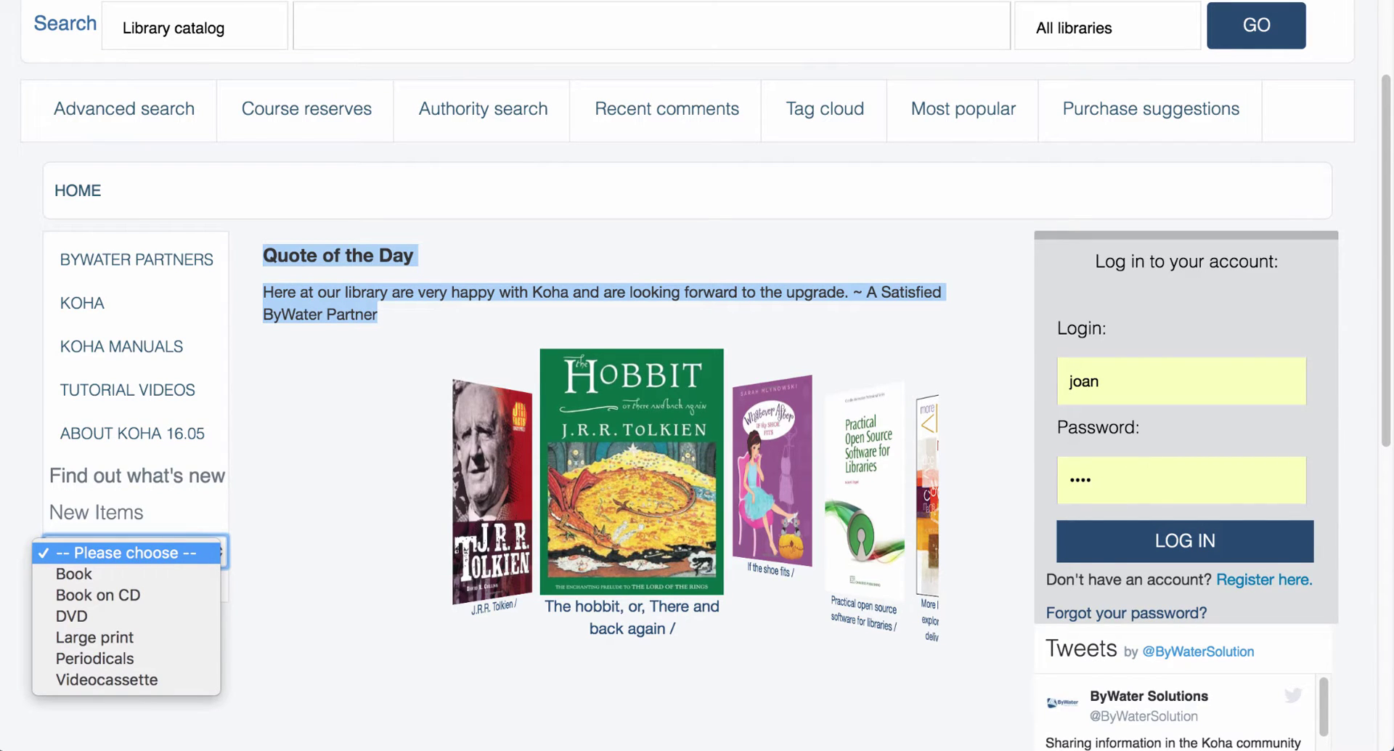
key("Down")
key("Down")
key("Down")
key("Return")
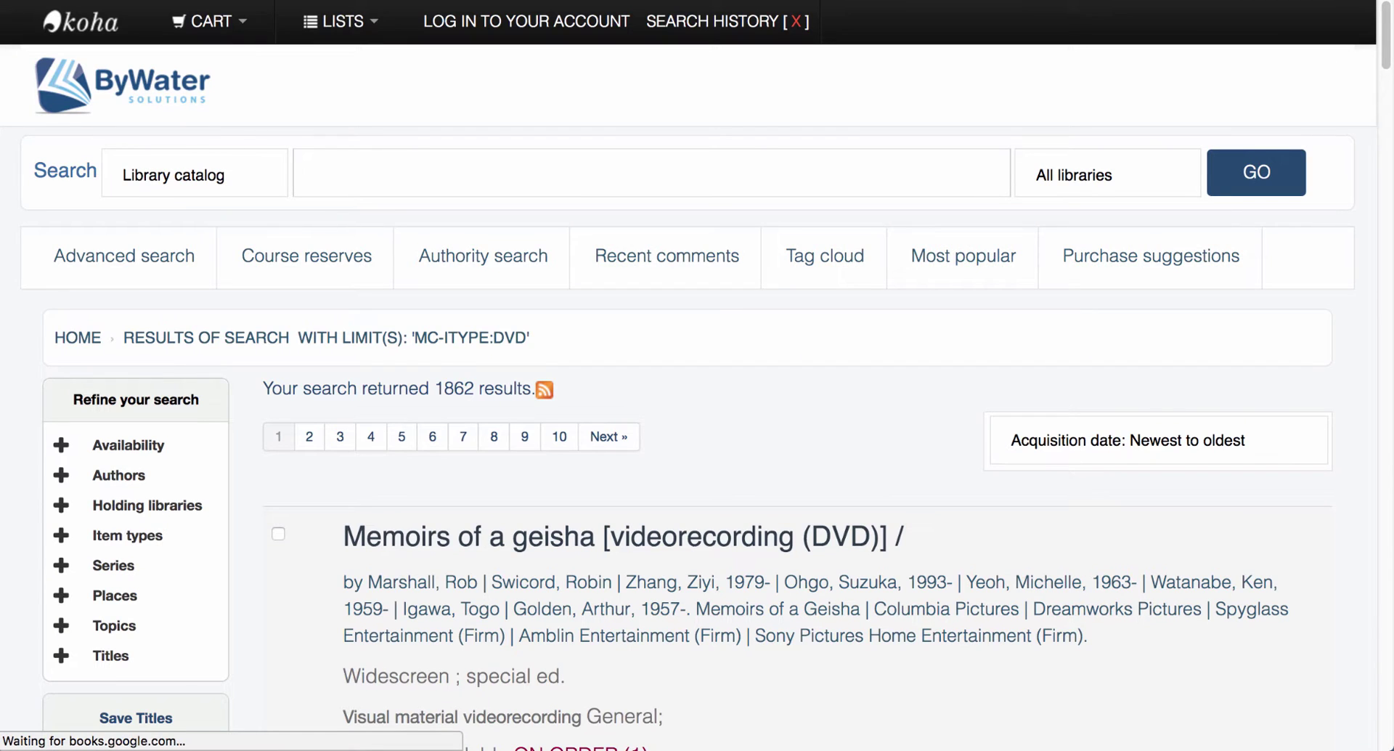
scroll(697, 435, "down", 5)
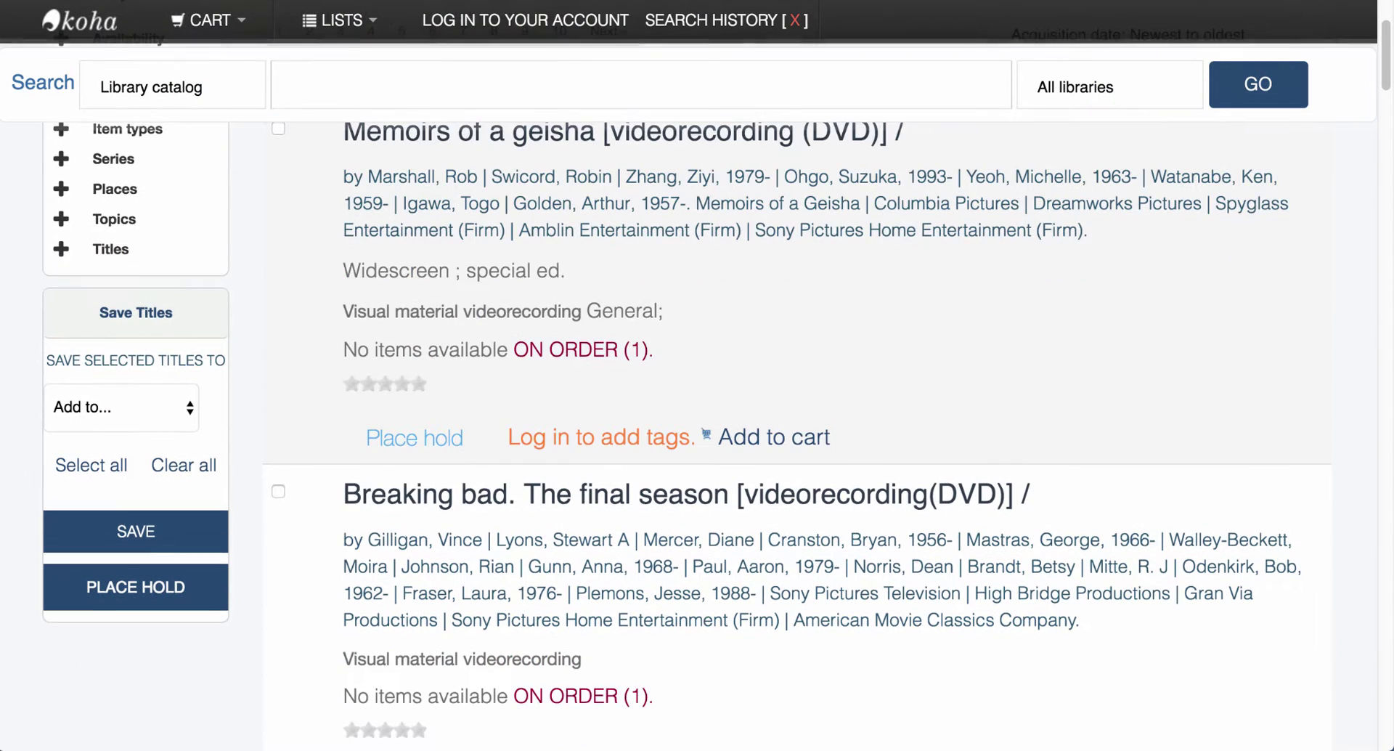
scroll(698, 436, "up", 5)
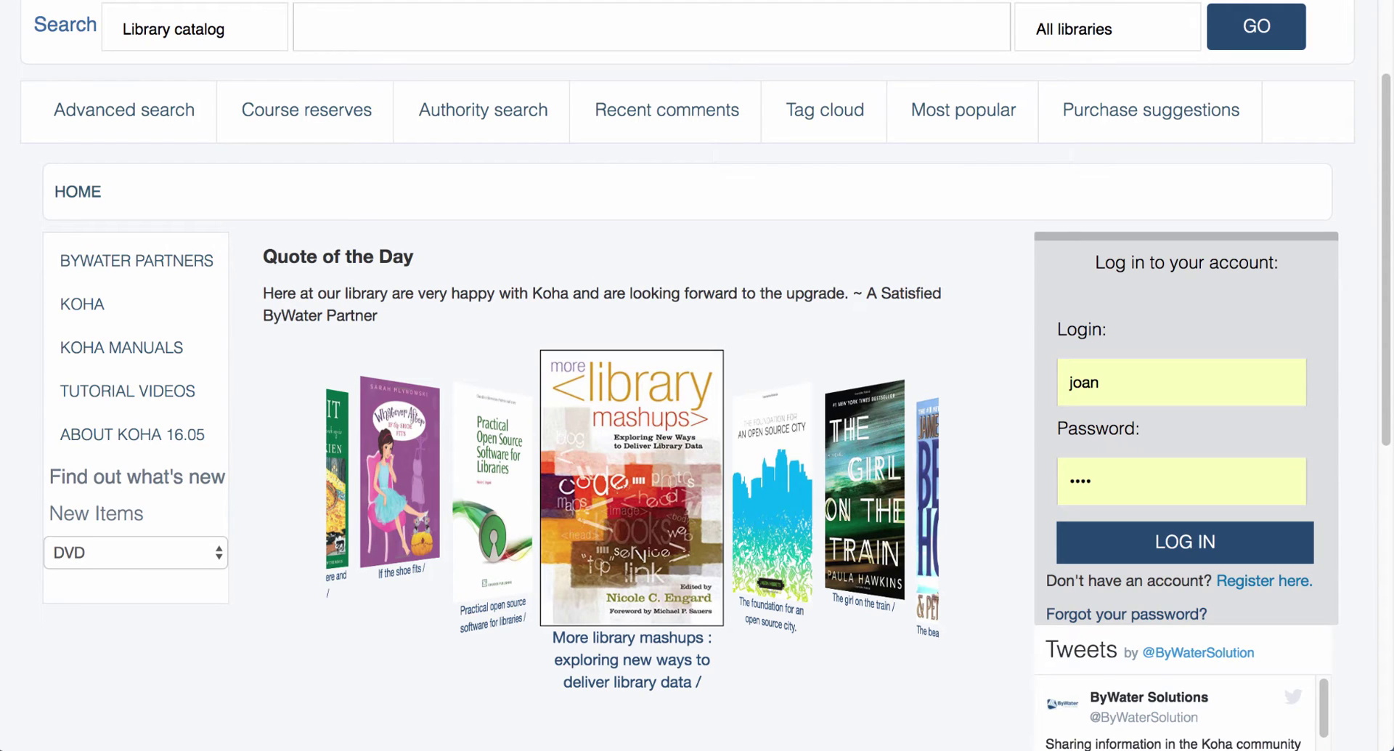
- Examine the home page's book cover carousel, account login area and Tweets feed
scroll(697, 375, "down", 2)
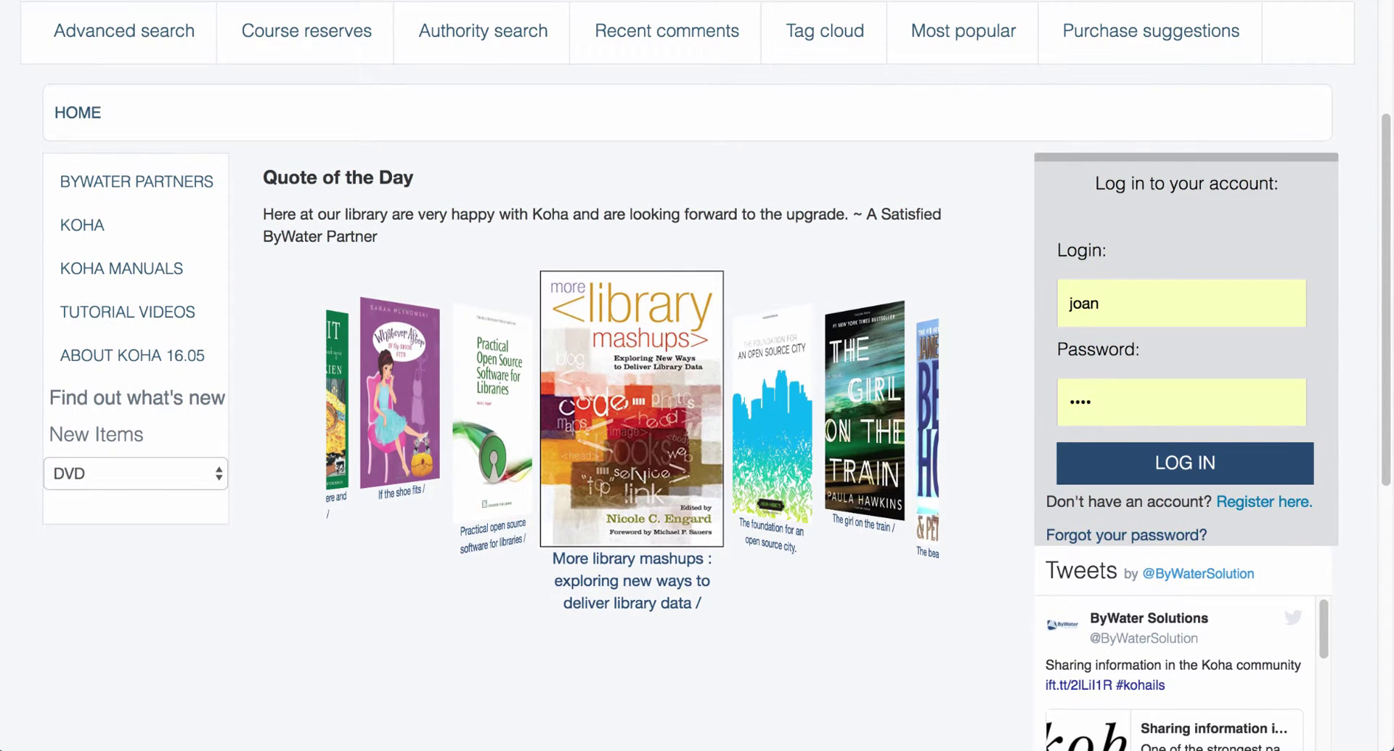
scroll(697, 376, "down", 5)
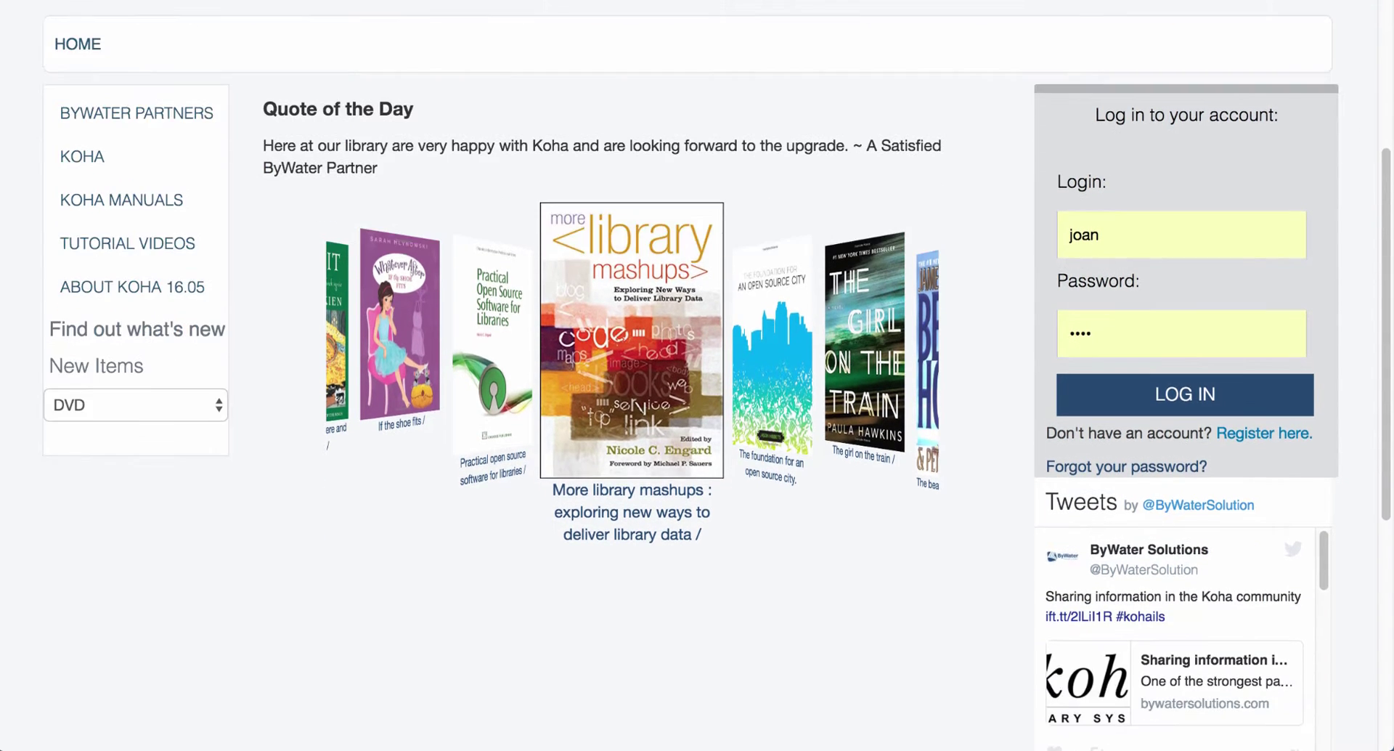
scroll(697, 376, "down", 2)
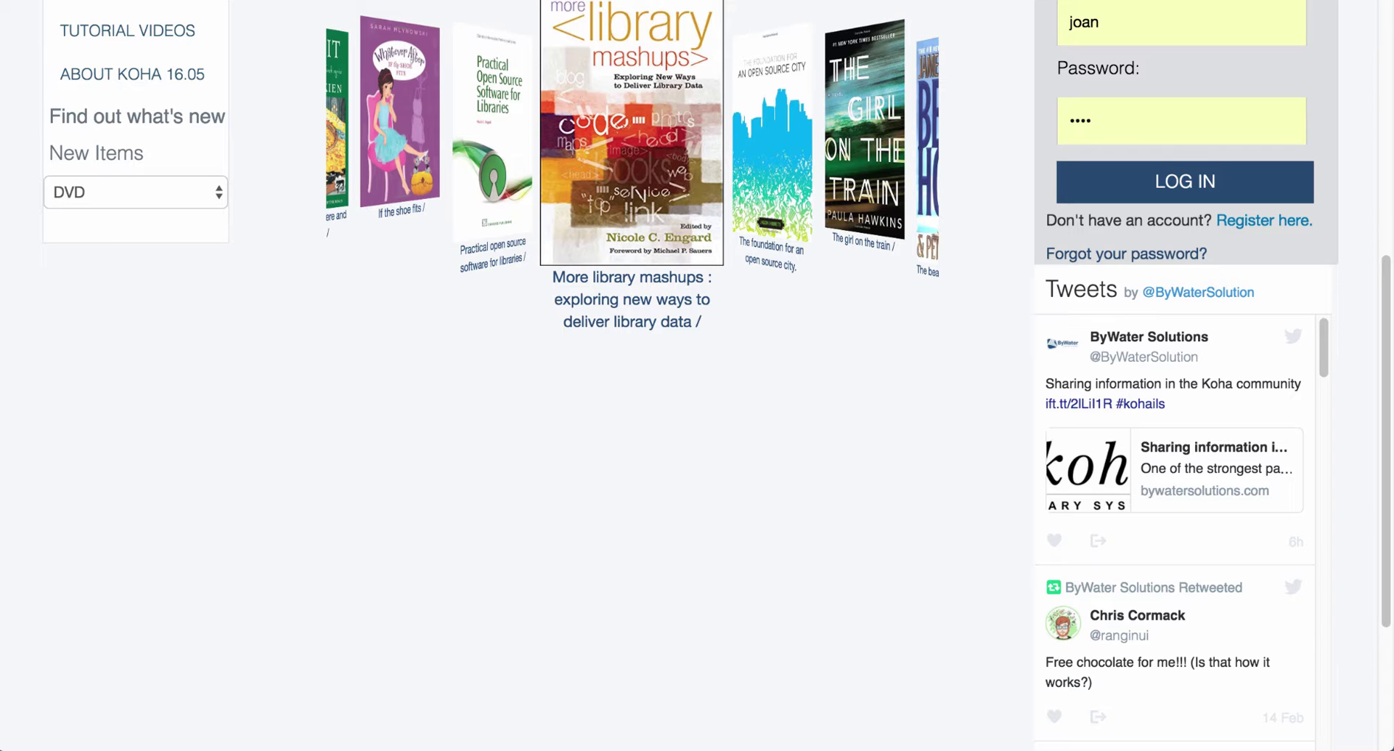
scroll(697, 375, "down", 6)
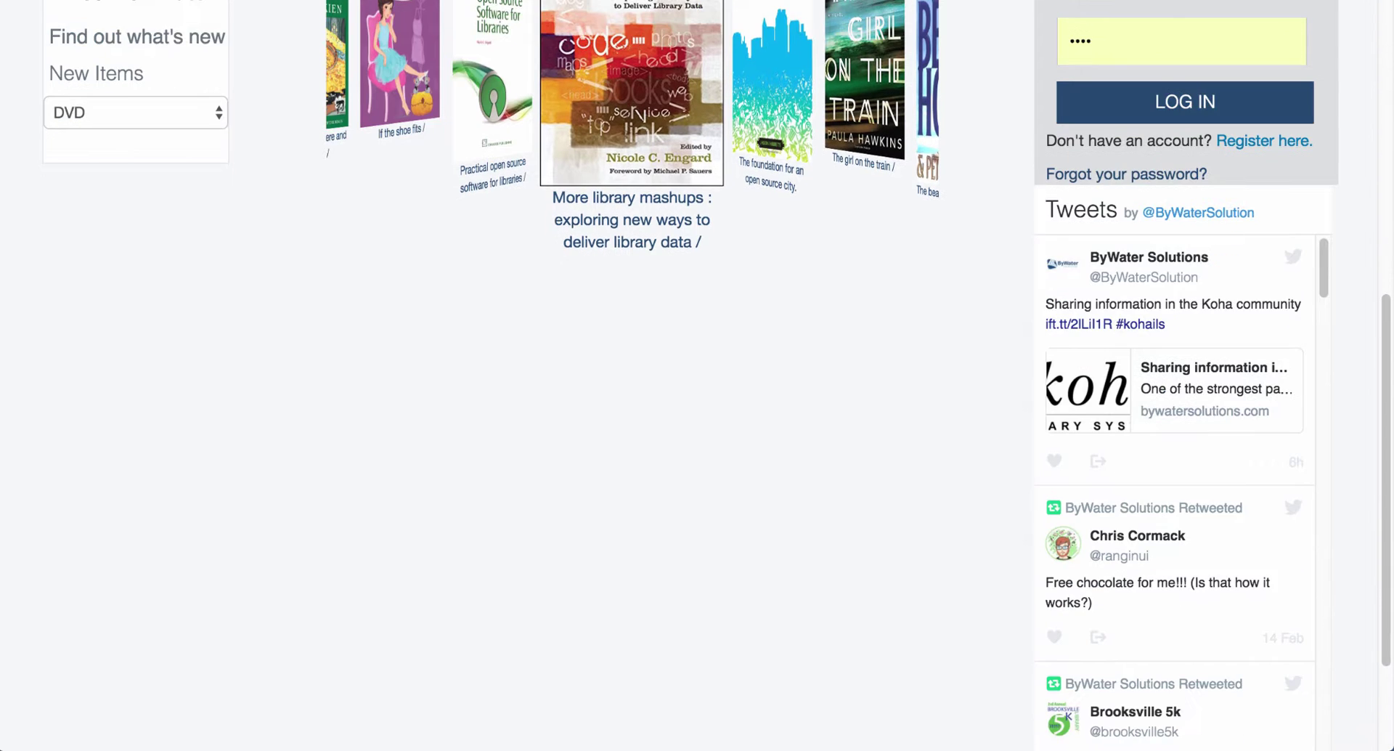
scroll(697, 375, "up", 12)
scroll(697, 375, "up", 4)
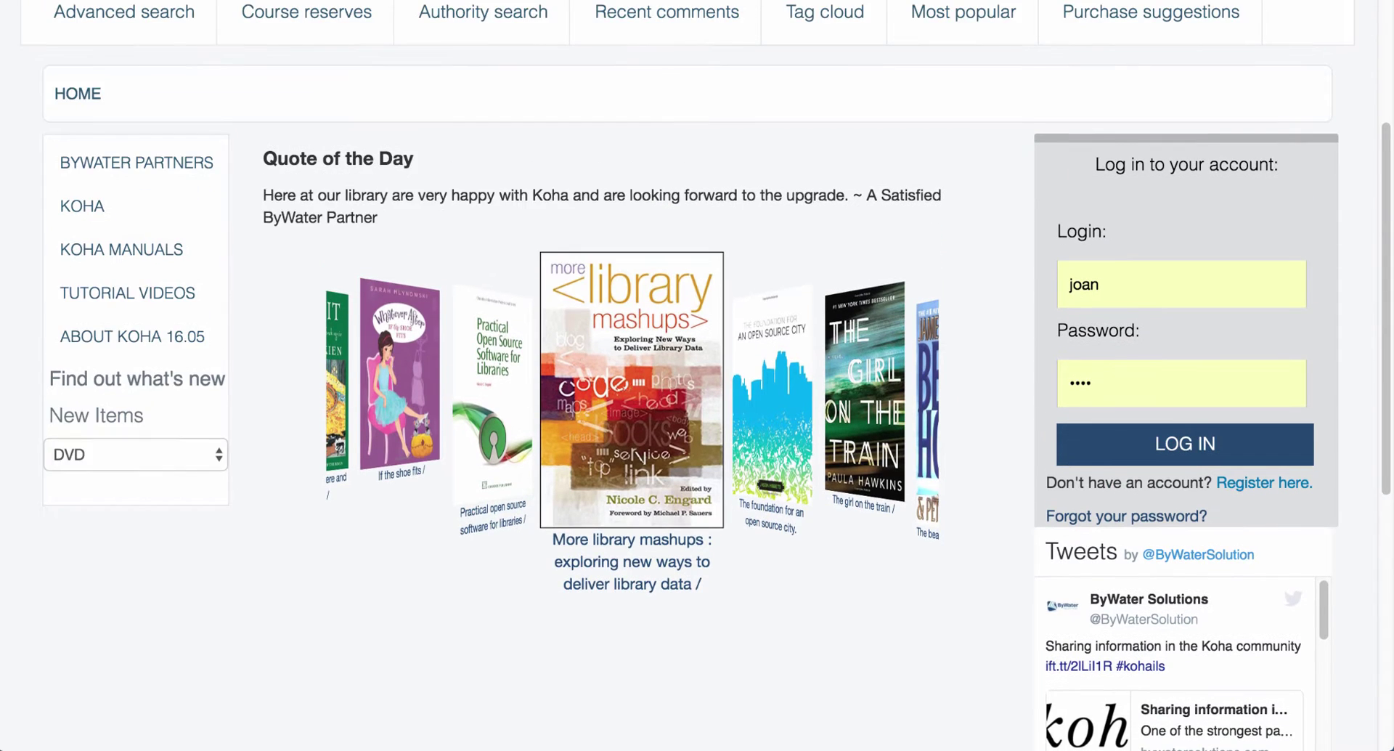
scroll(697, 376, "up", 2)
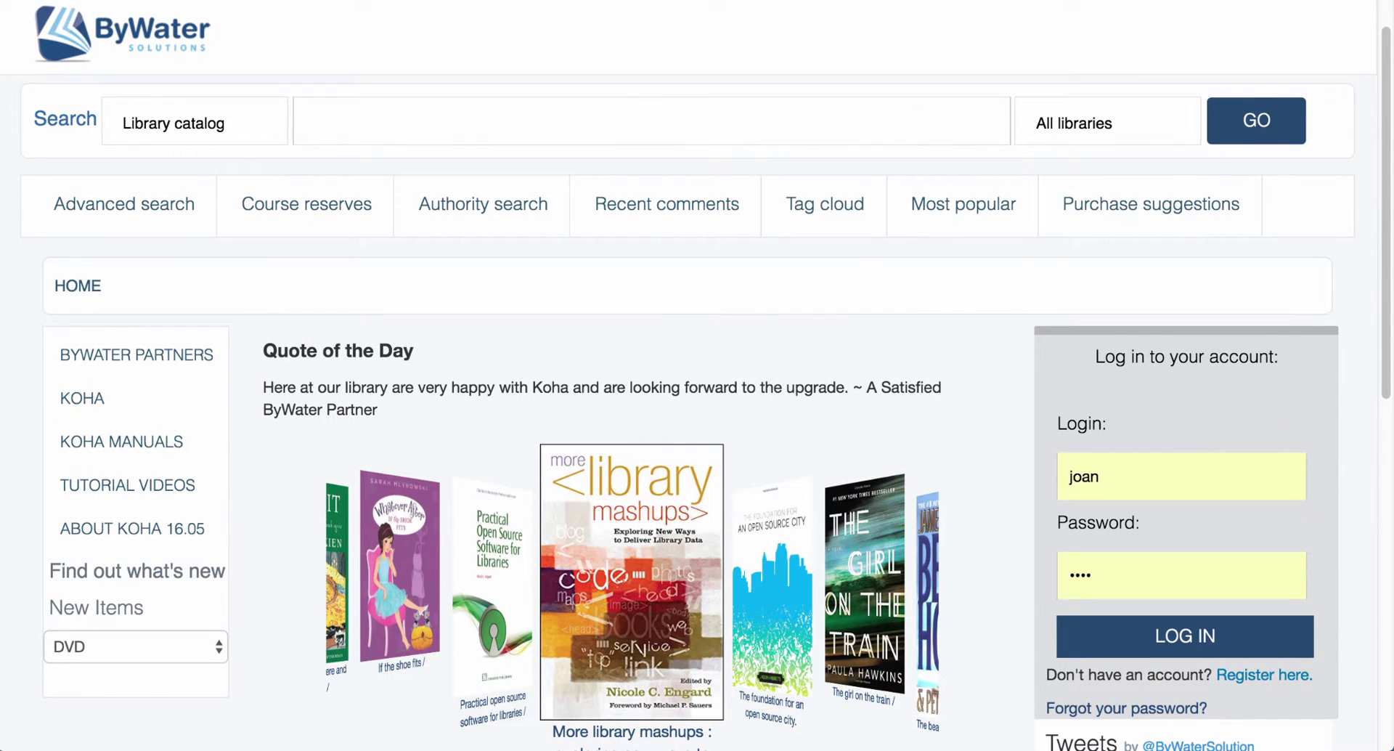
scroll(698, 375, "up", 2)
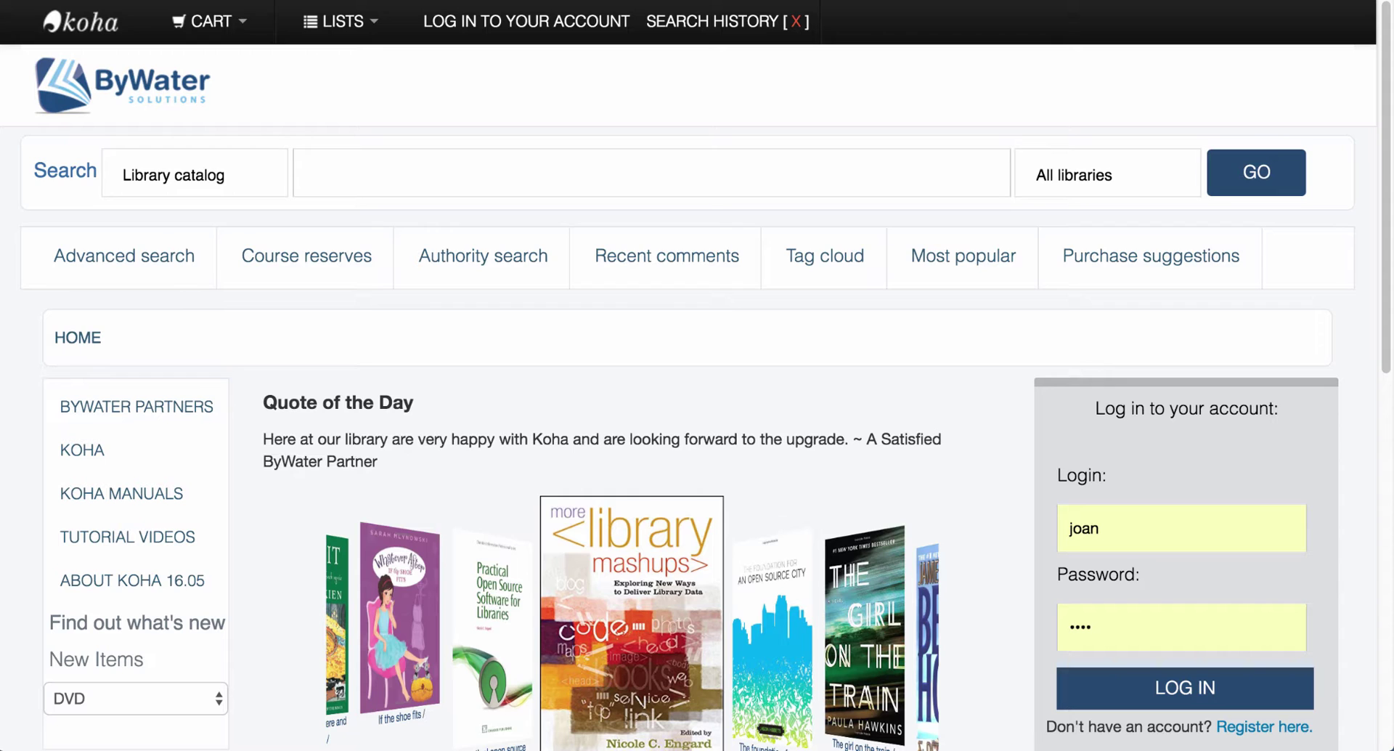
- Review the search-type choices for the catalog search and the libraries and groups it can be limited to
left_click(195, 174)
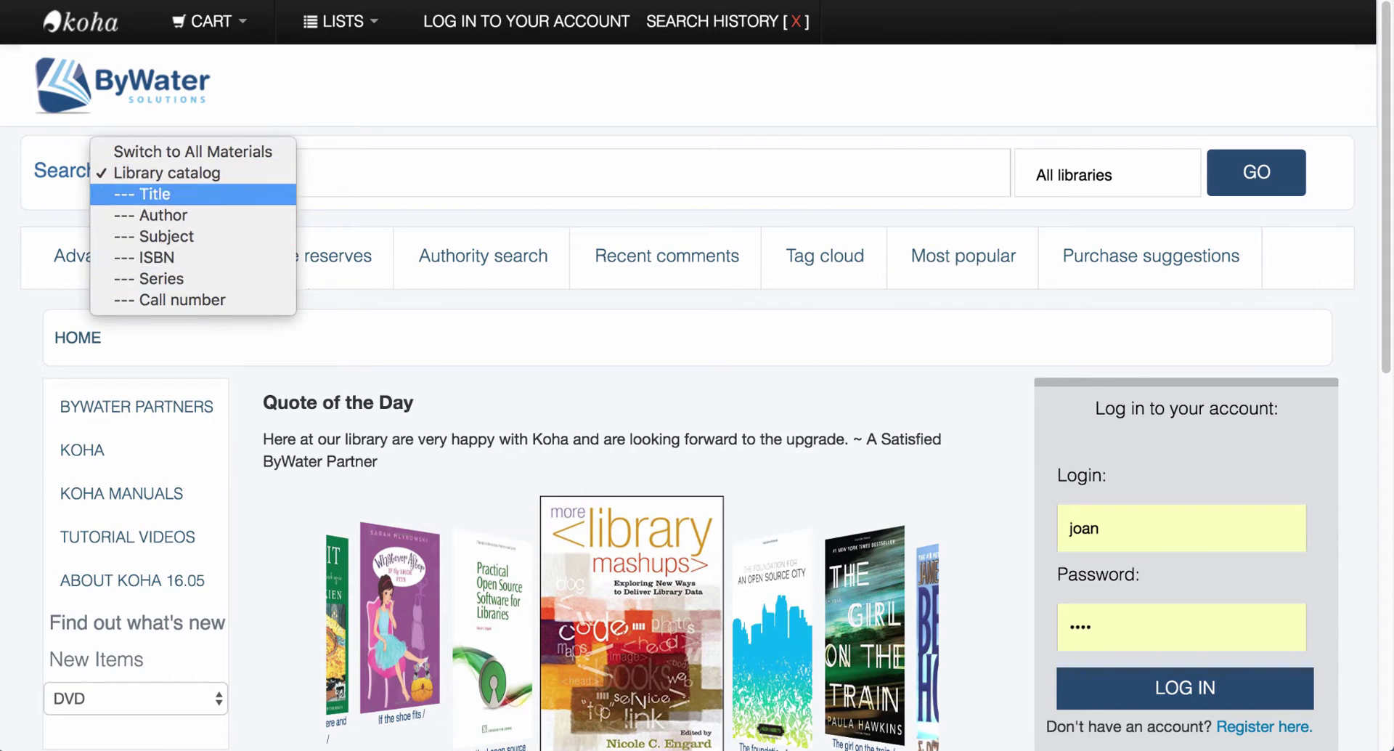
key("Down")
key("Down")
key("Down")
key("Down")
key("Down")
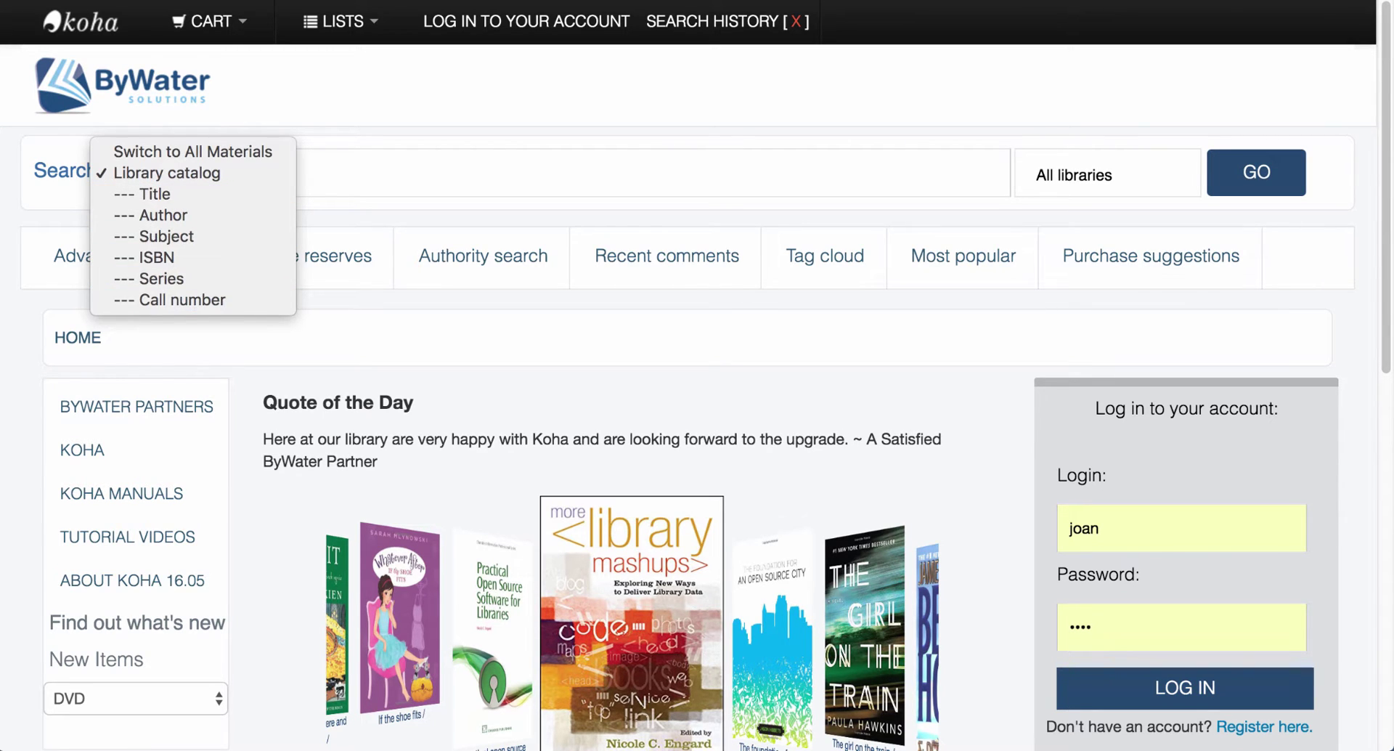
key("Escape")
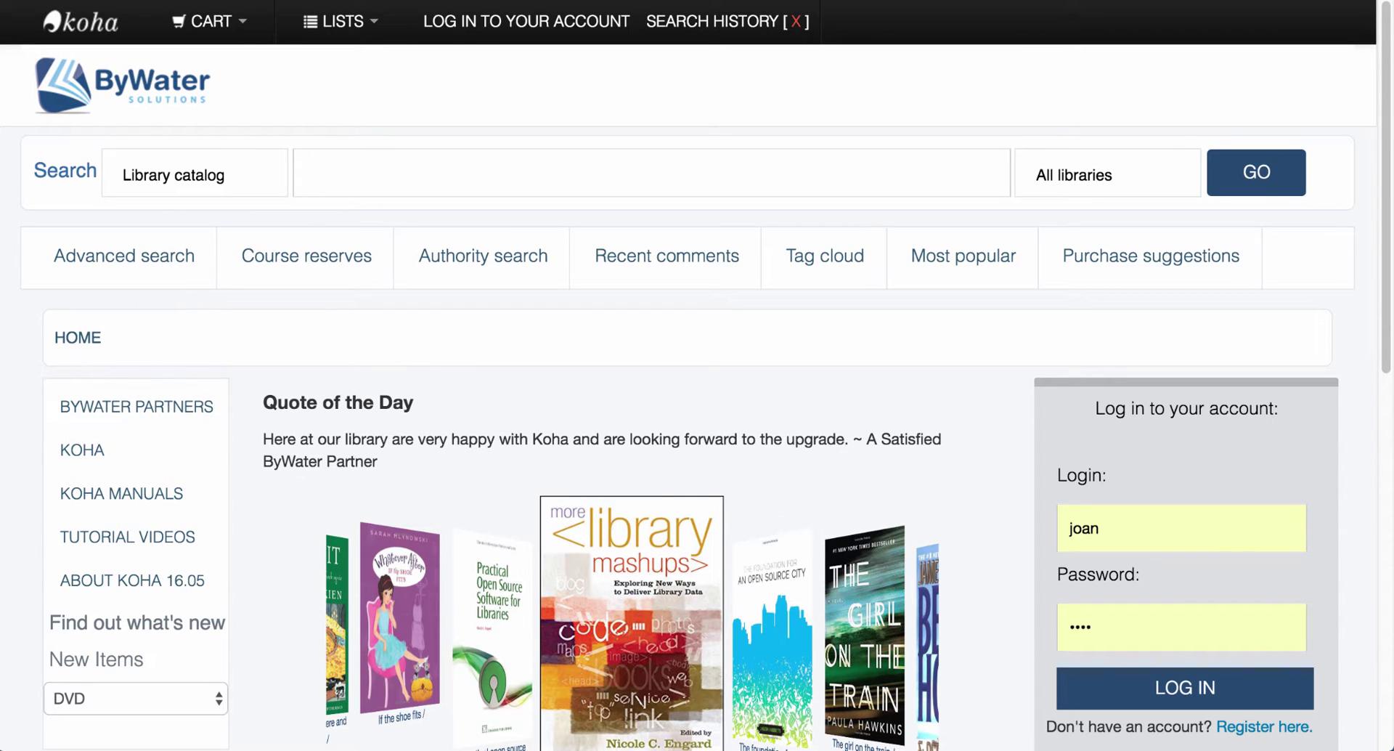
key("space")
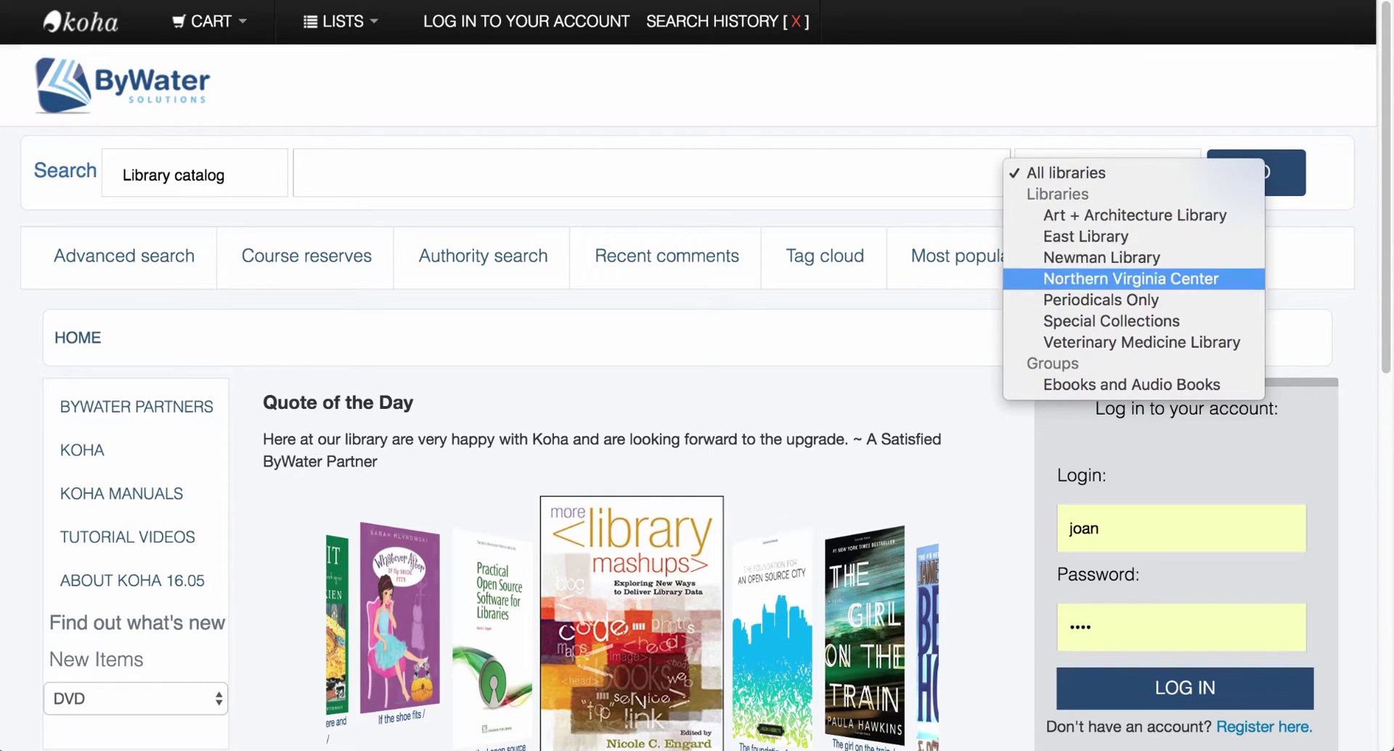
key("Escape")
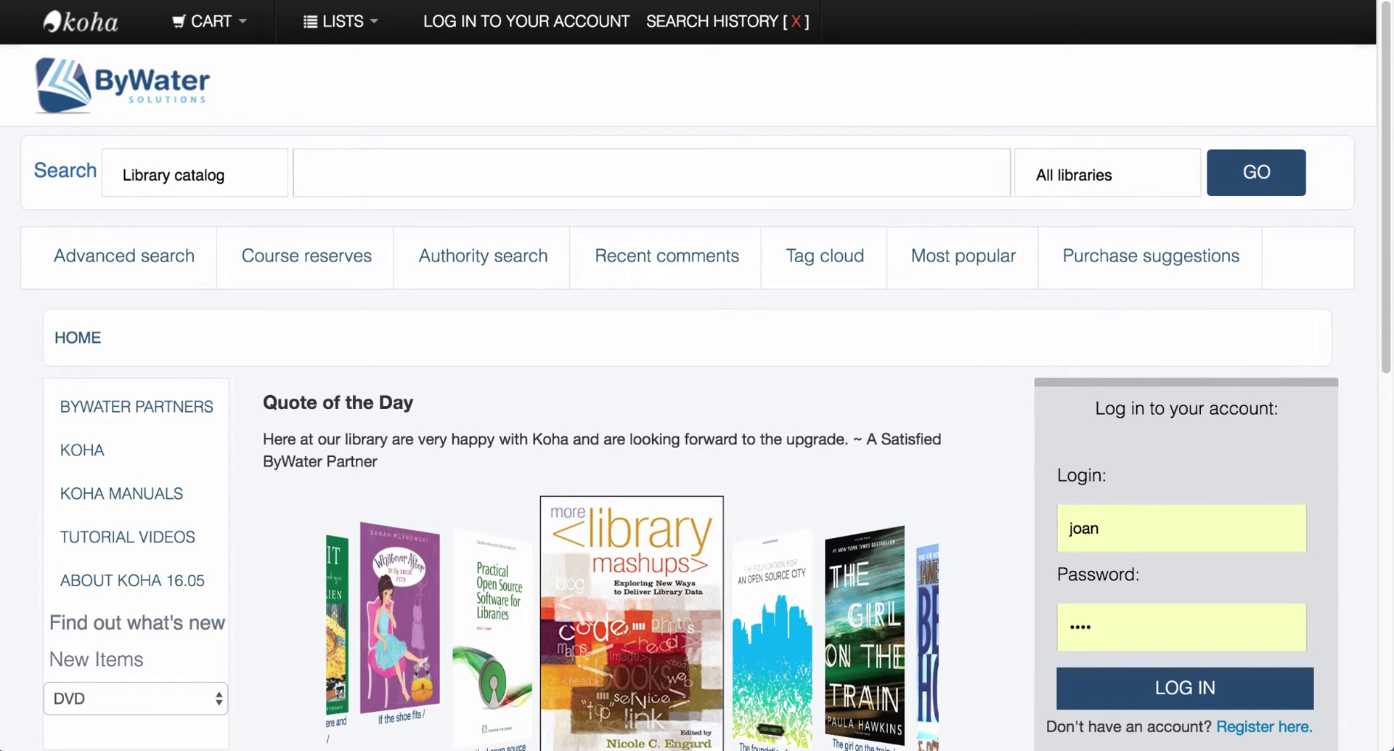
- Search the library catalog across all libraries for "the girl on the train", using the title suggested for "the"
left_click(651, 173)
type("the")
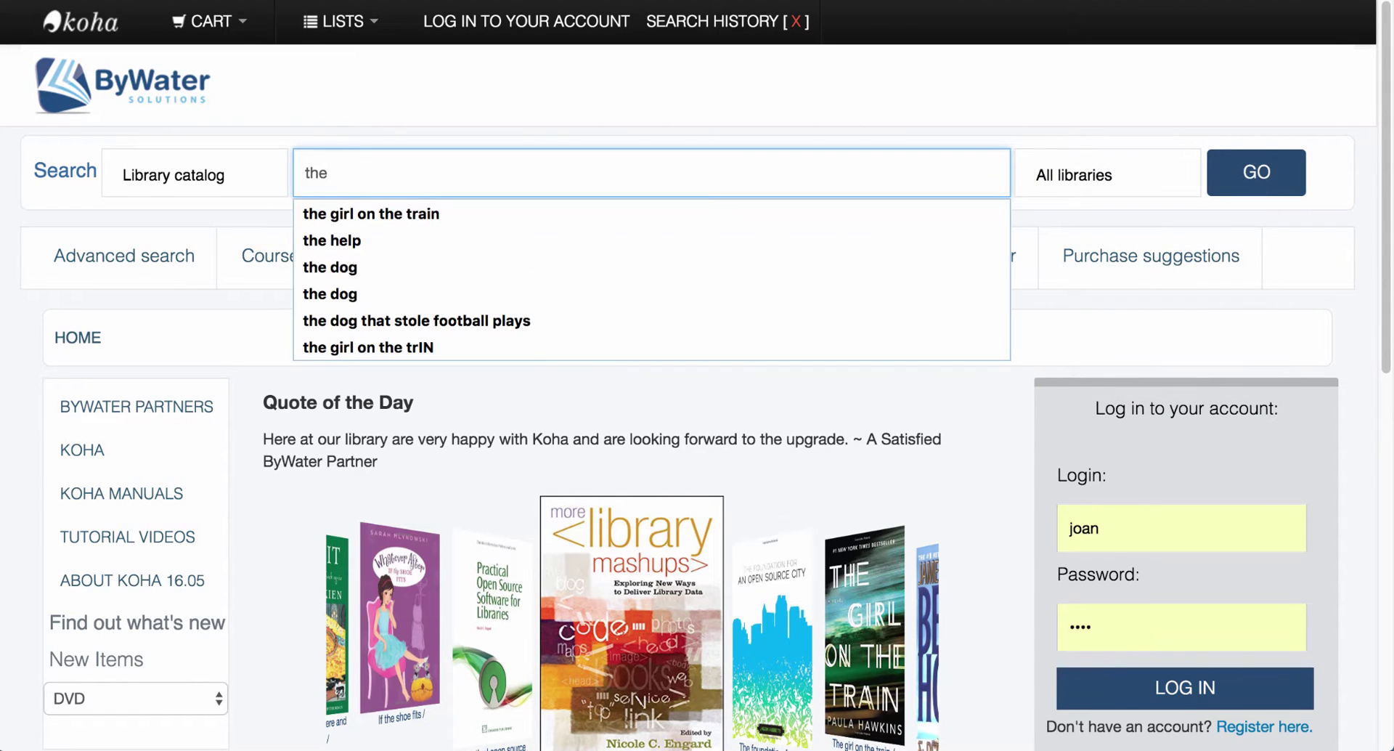
key("Down")
key("Down")
key("Up")
key("Return")
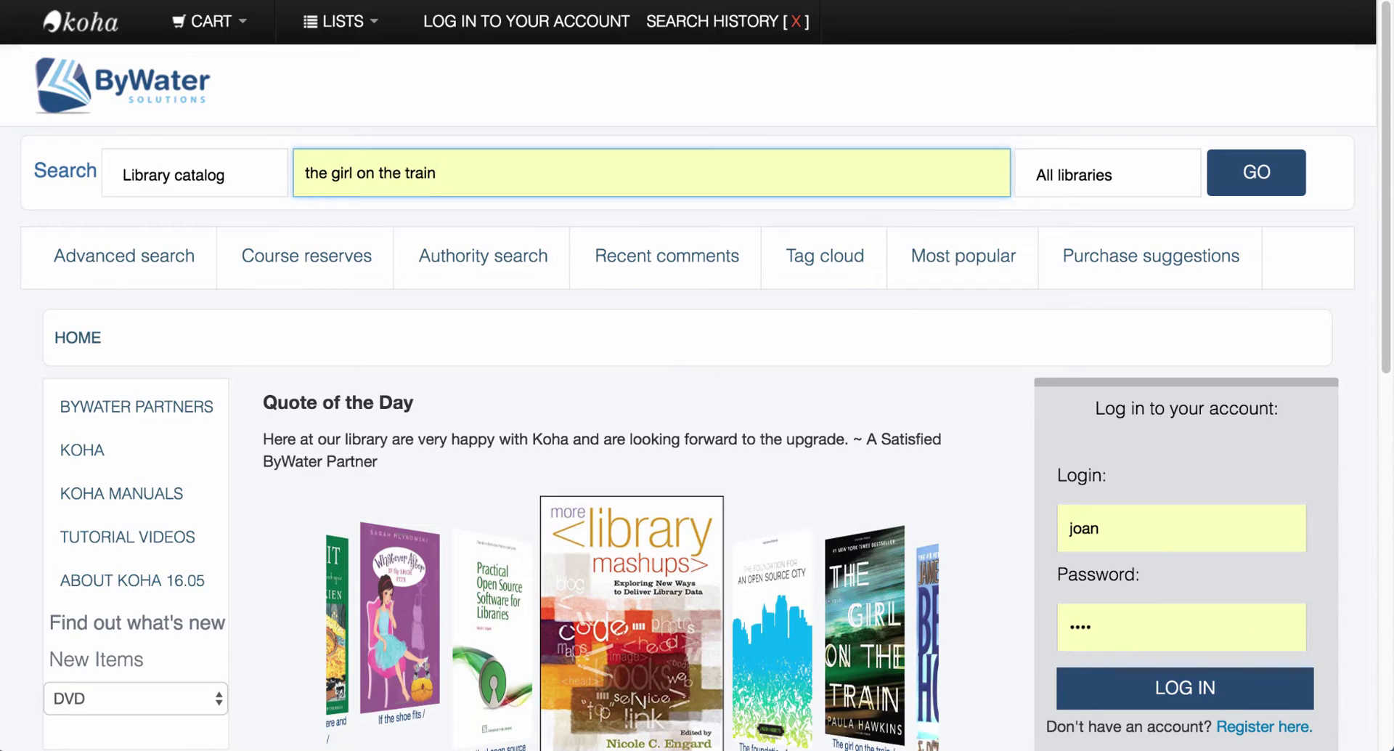
left_click(1256, 172)
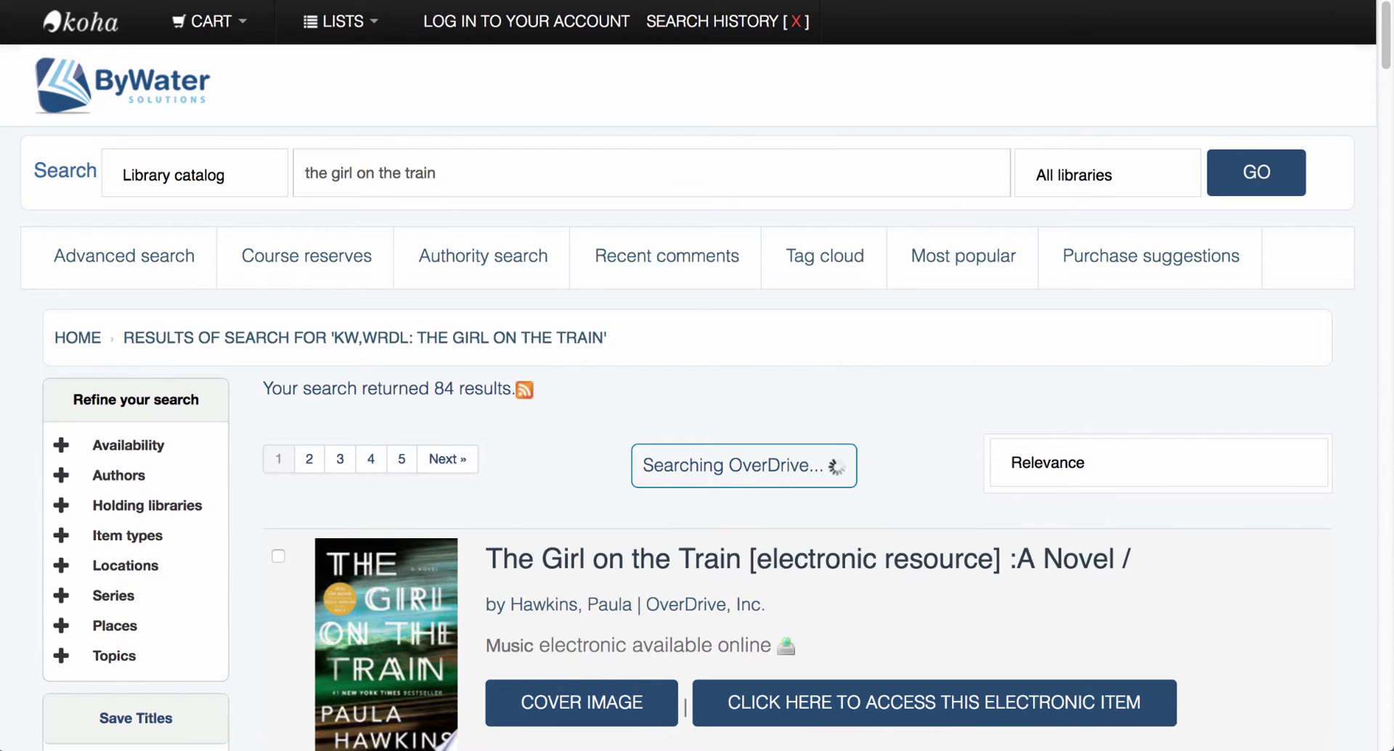
- Examine the search results summary, highlighting the result count, and check the OverDrive collection notice and the first title
scroll(697, 376, "down", 1)
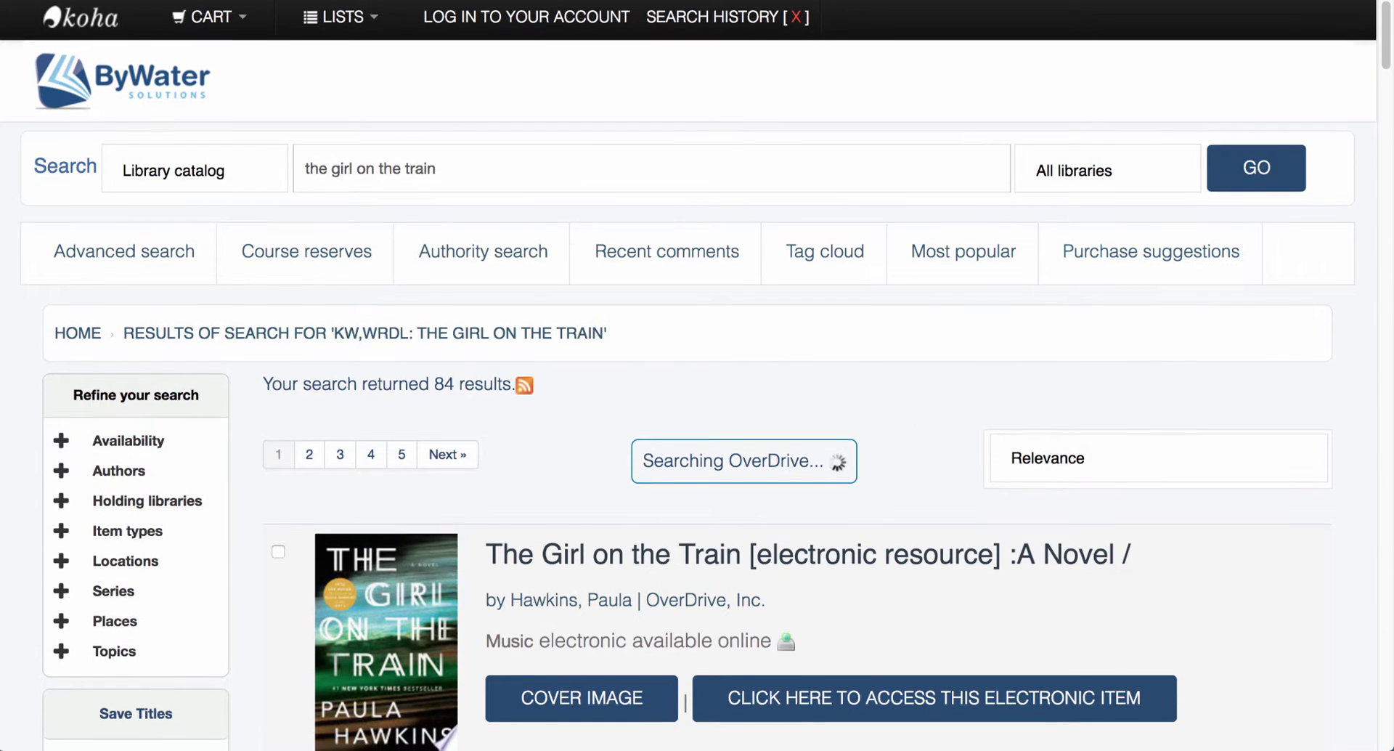
scroll(697, 376, "down", 3)
left_click_drag(431, 282, 512, 283)
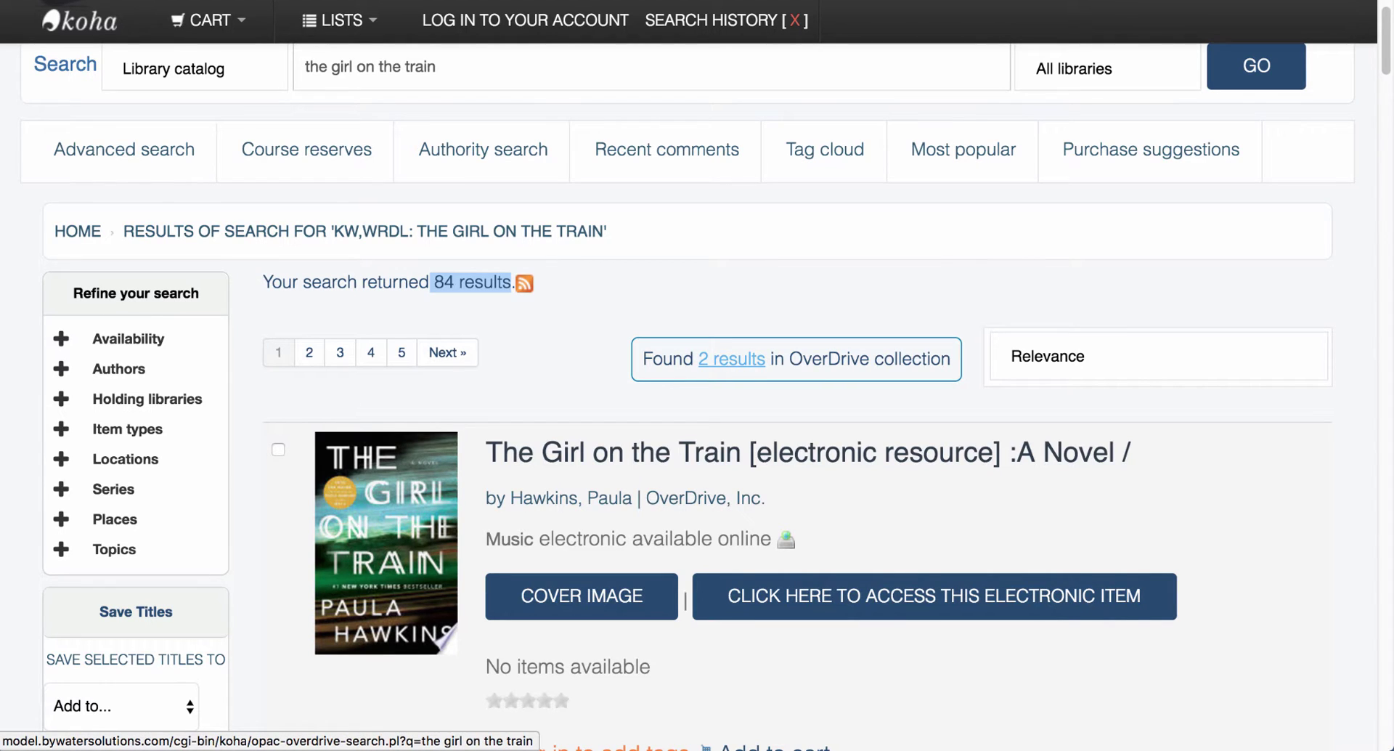
scroll(732, 359, "down", 1)
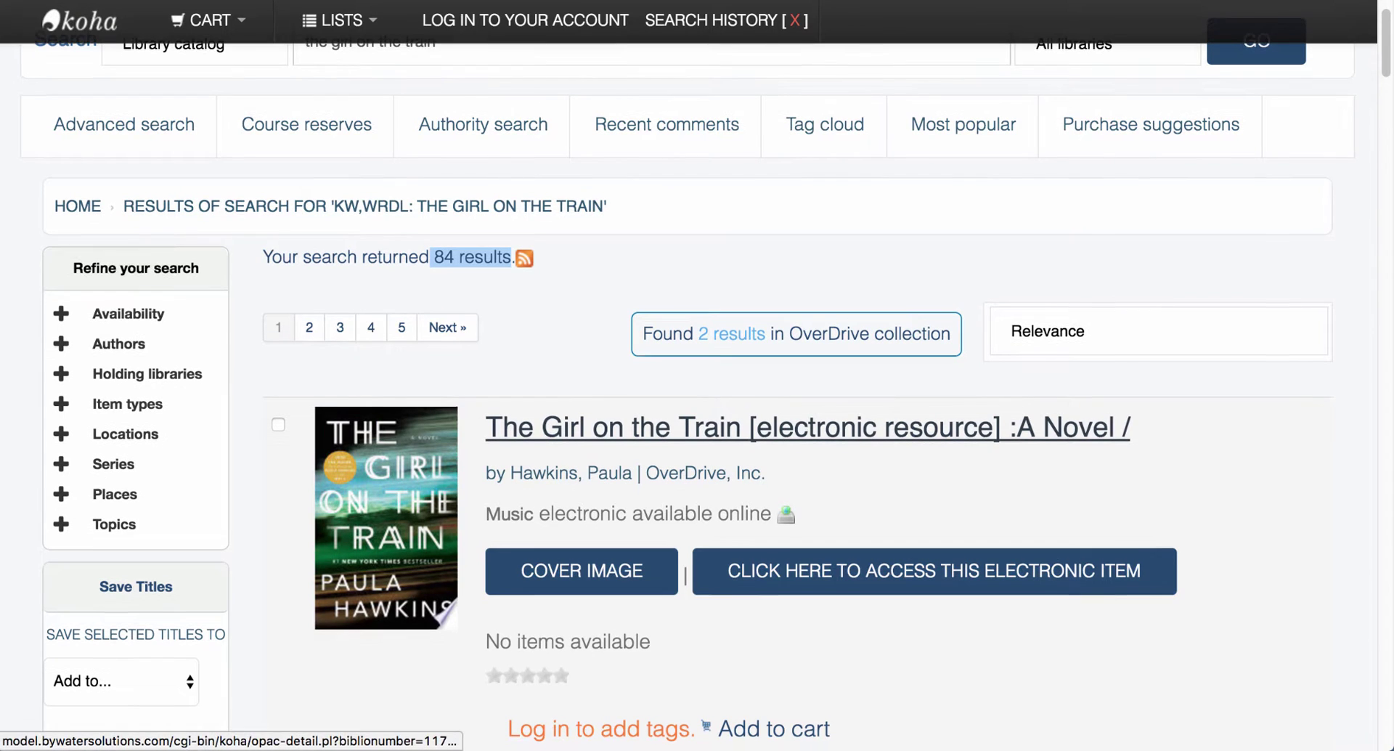
scroll(799, 433, "down", 1)
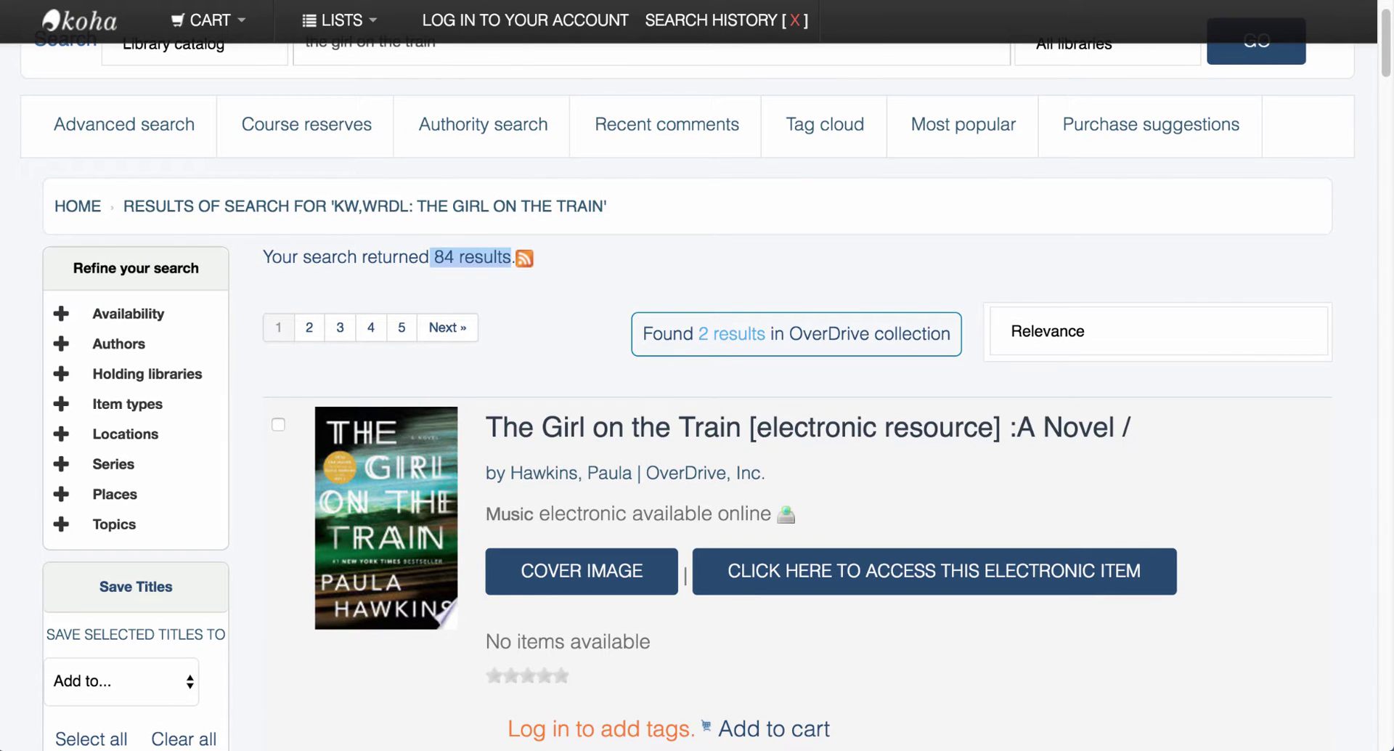
- Review the available sort orders for the results, and look through the listed titles' formats and availability
left_click(1159, 331)
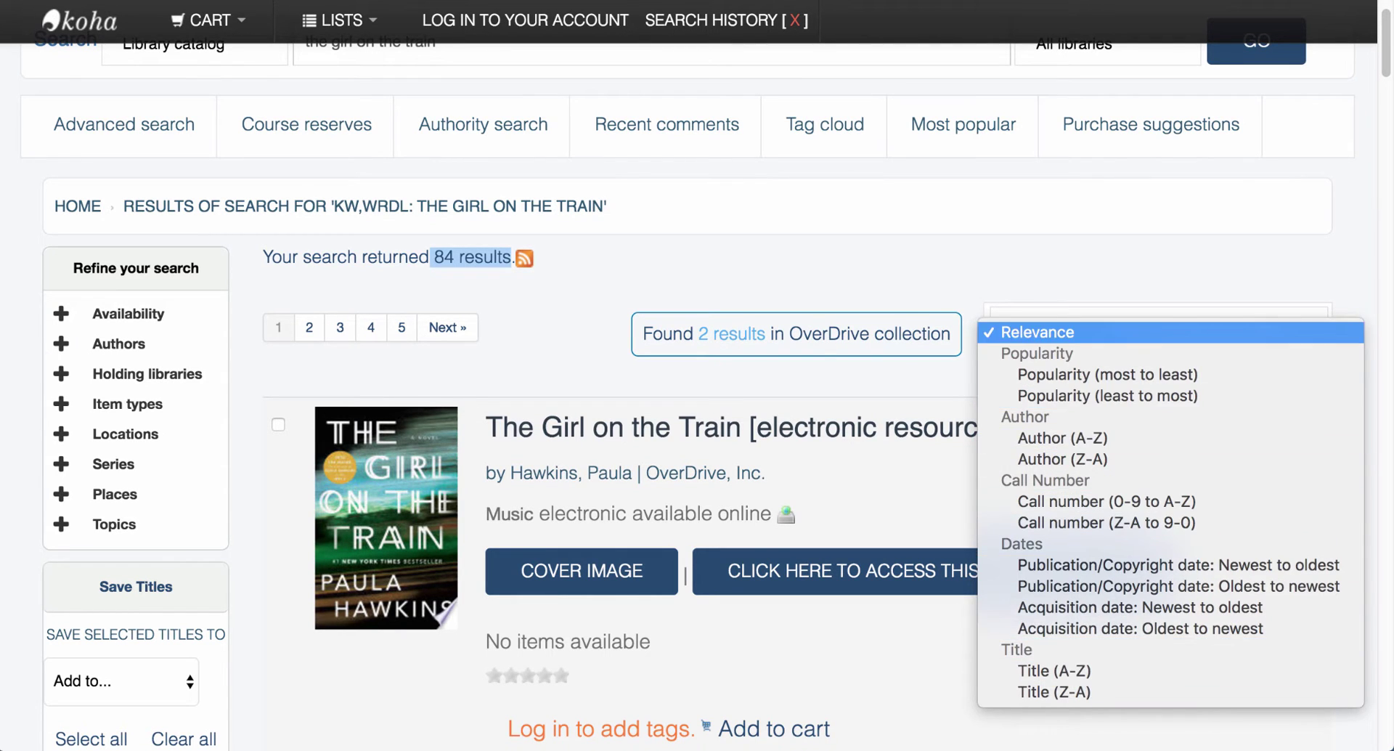
key("Escape")
scroll(799, 509, "down", 3)
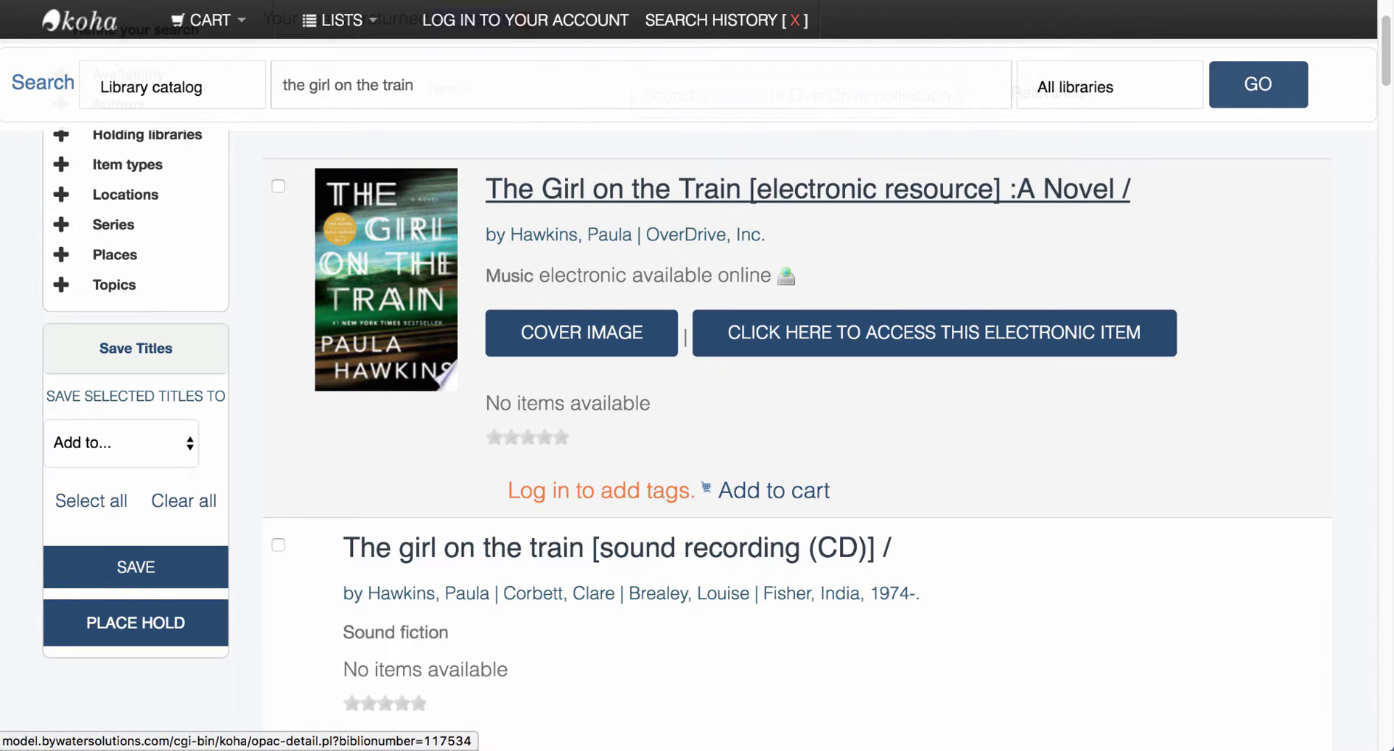
scroll(798, 436, "down", 7)
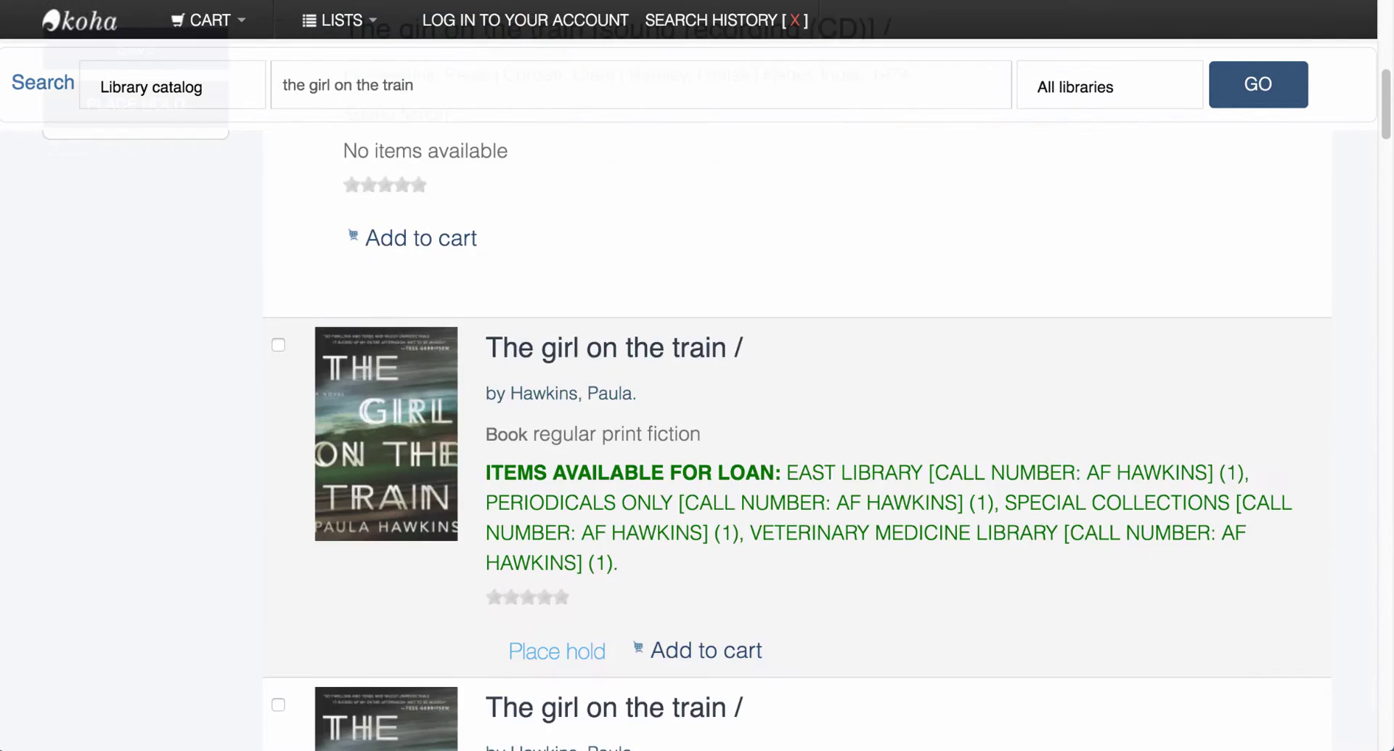
scroll(799, 436, "down", 4)
scroll(799, 436, "down", 1)
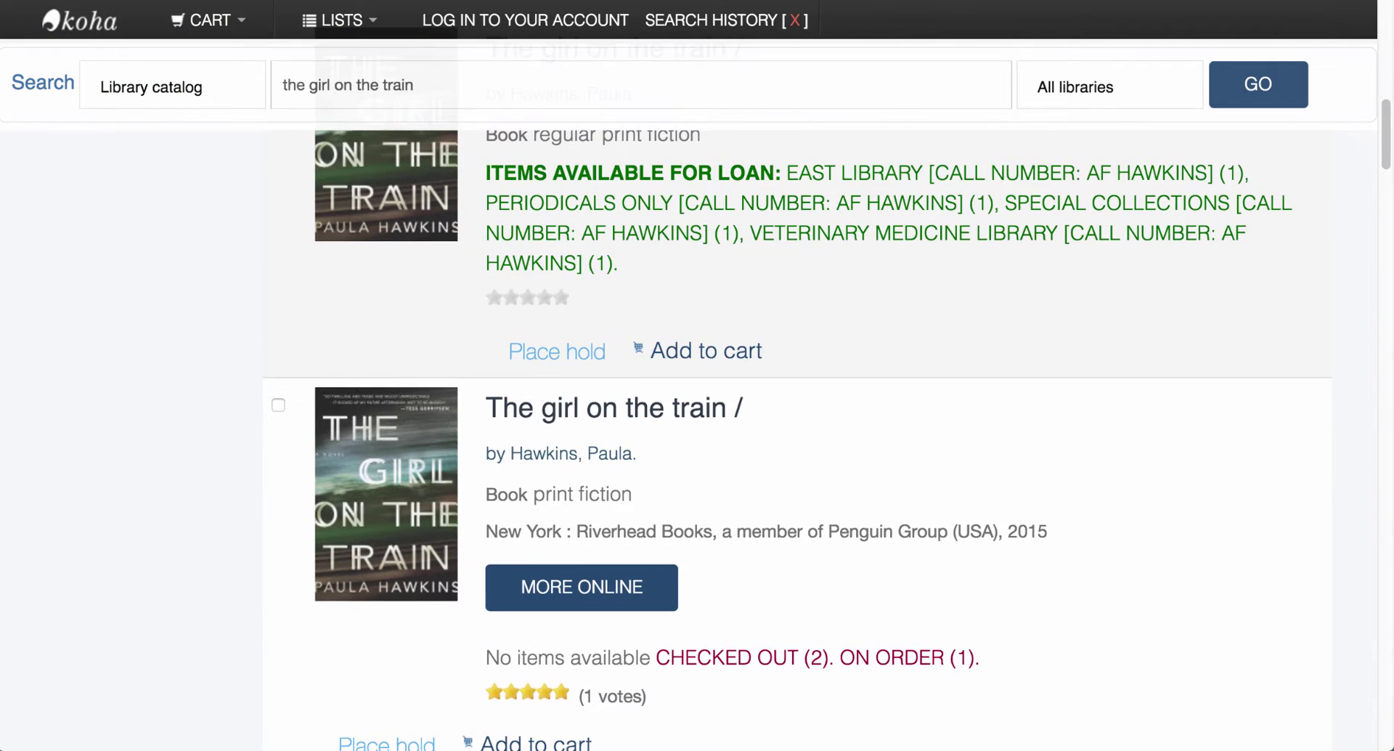
- Compare the availability of the two print fiction copies, and add the 2015 Riverhead Books edition to the cart
scroll(799, 435, "up", 3)
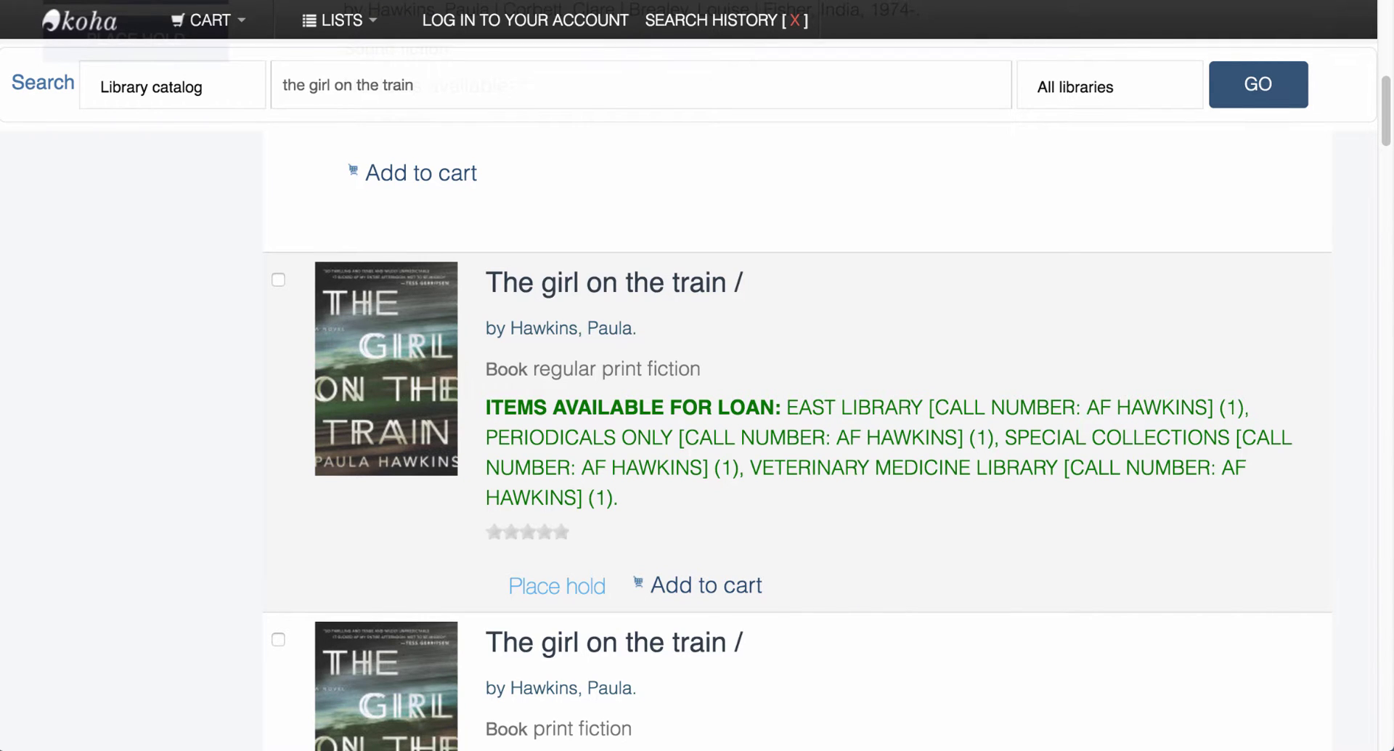
scroll(799, 436, "down", 3)
scroll(799, 435, "down", 3)
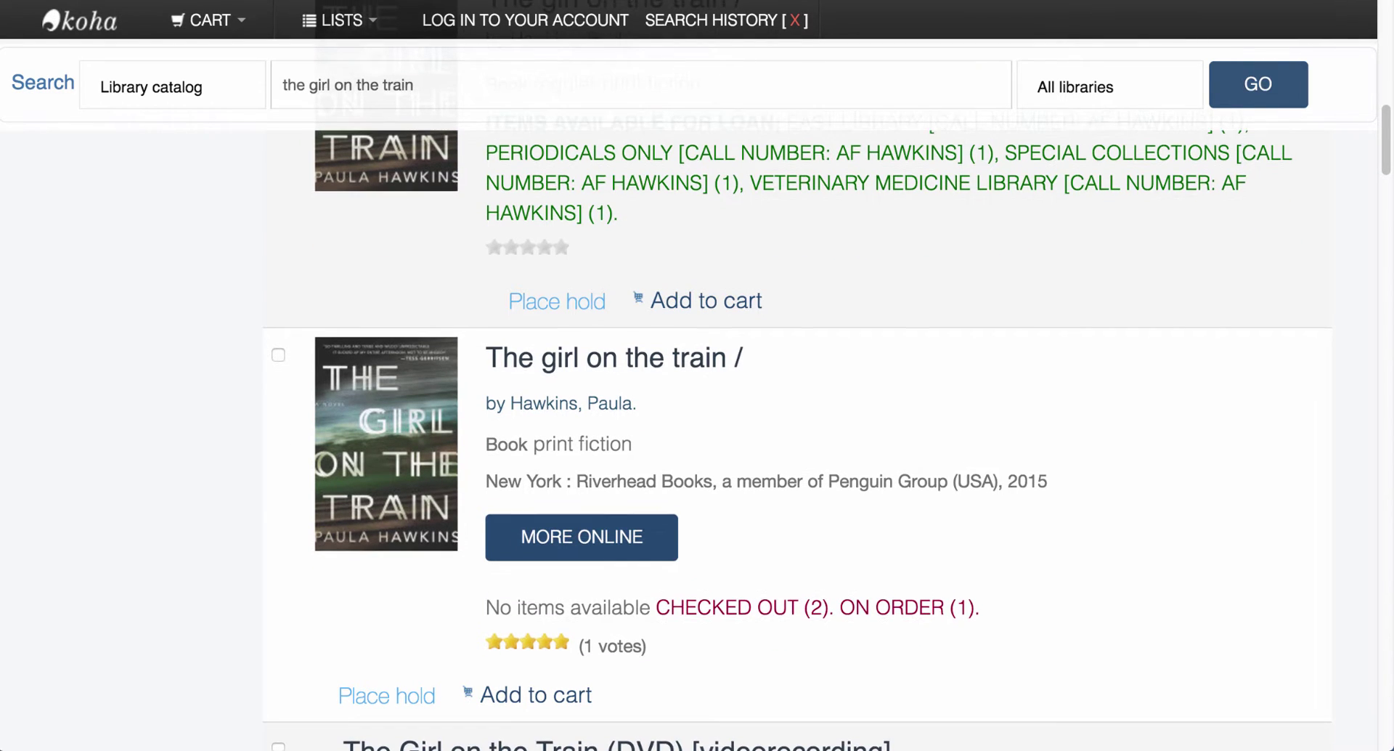
scroll(799, 435, "up", 3)
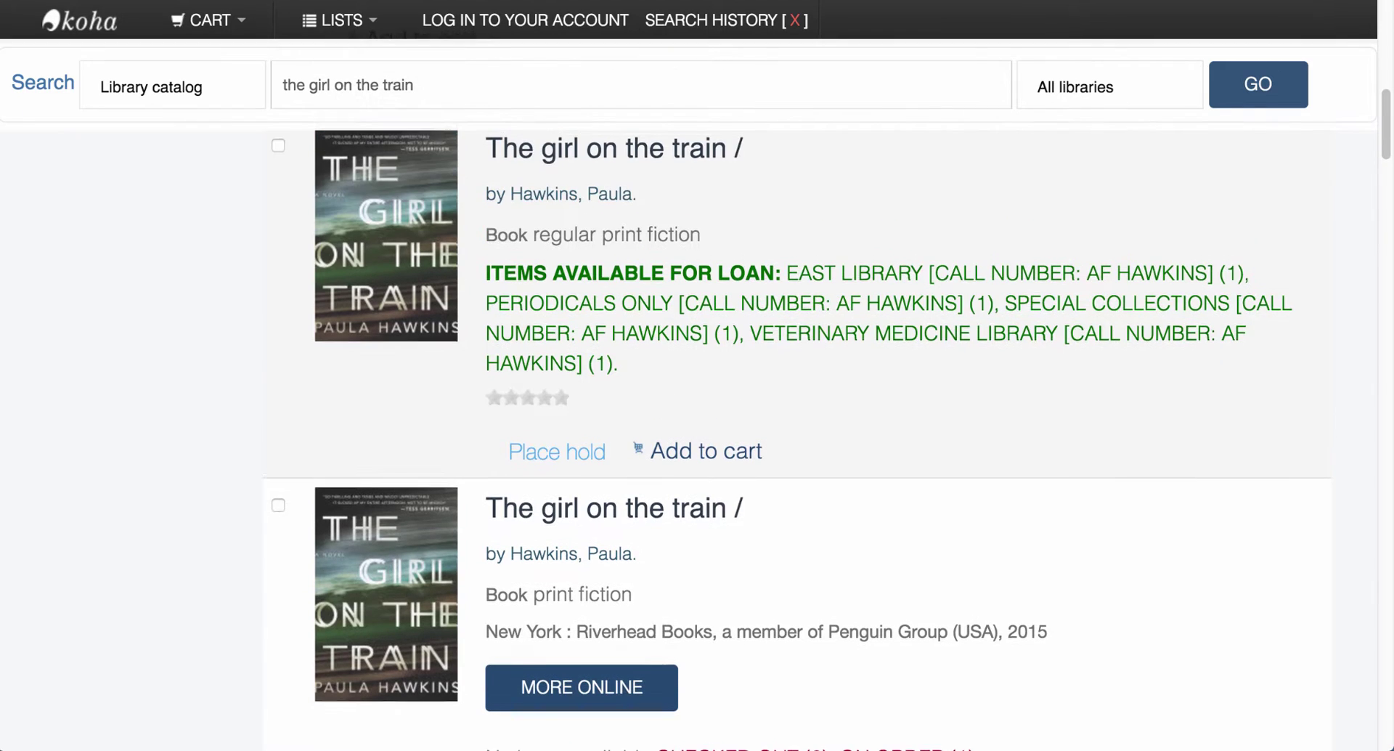
scroll(799, 435, "down", 3)
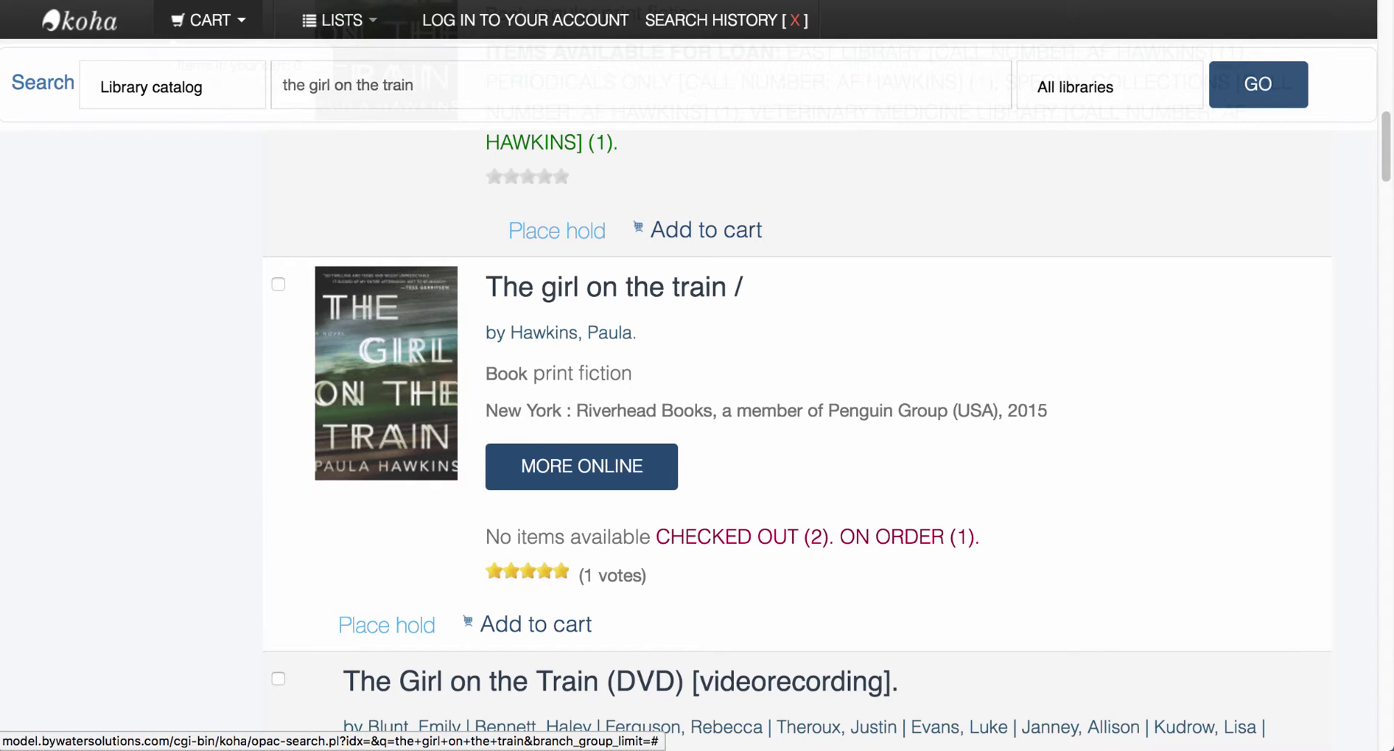
left_click(536, 624)
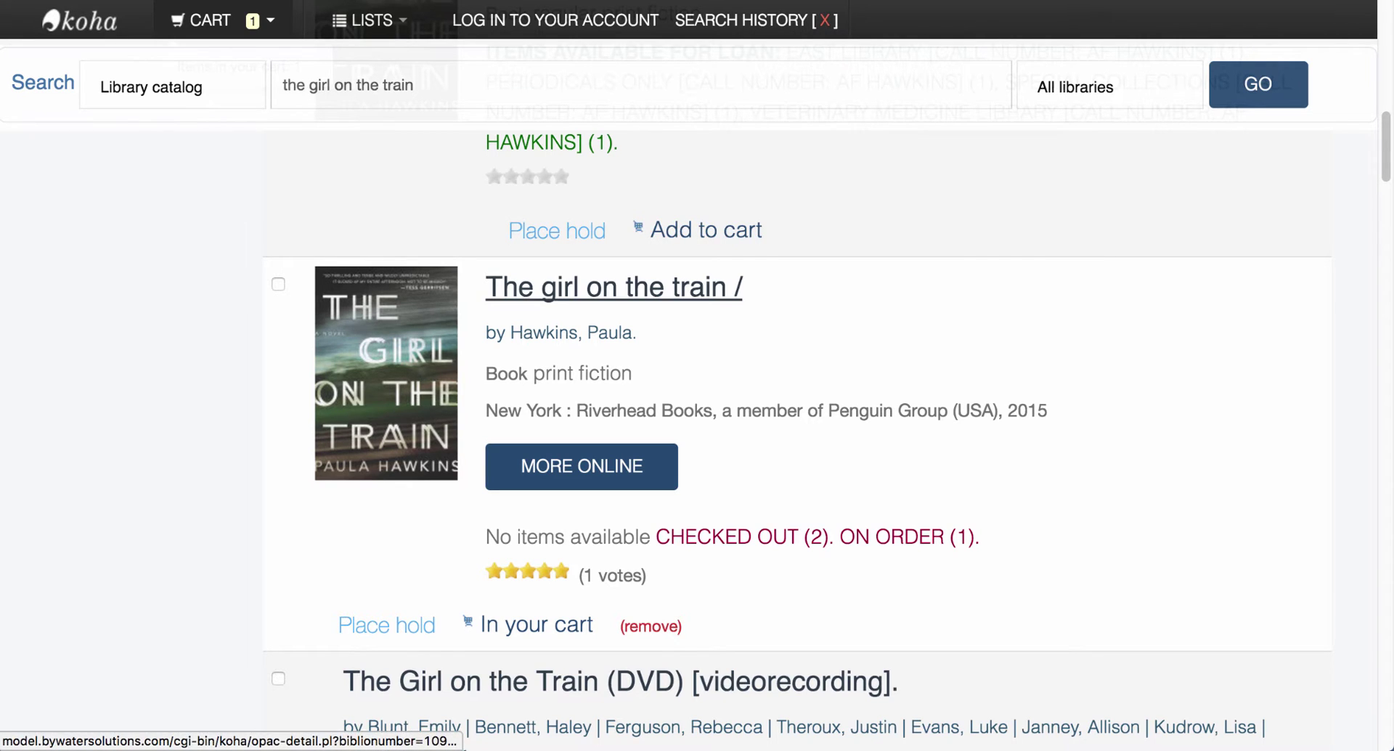
- Open the detail record of the 2015 Riverhead Books edition and examine its description, ratings and holdings
left_click(614, 287)
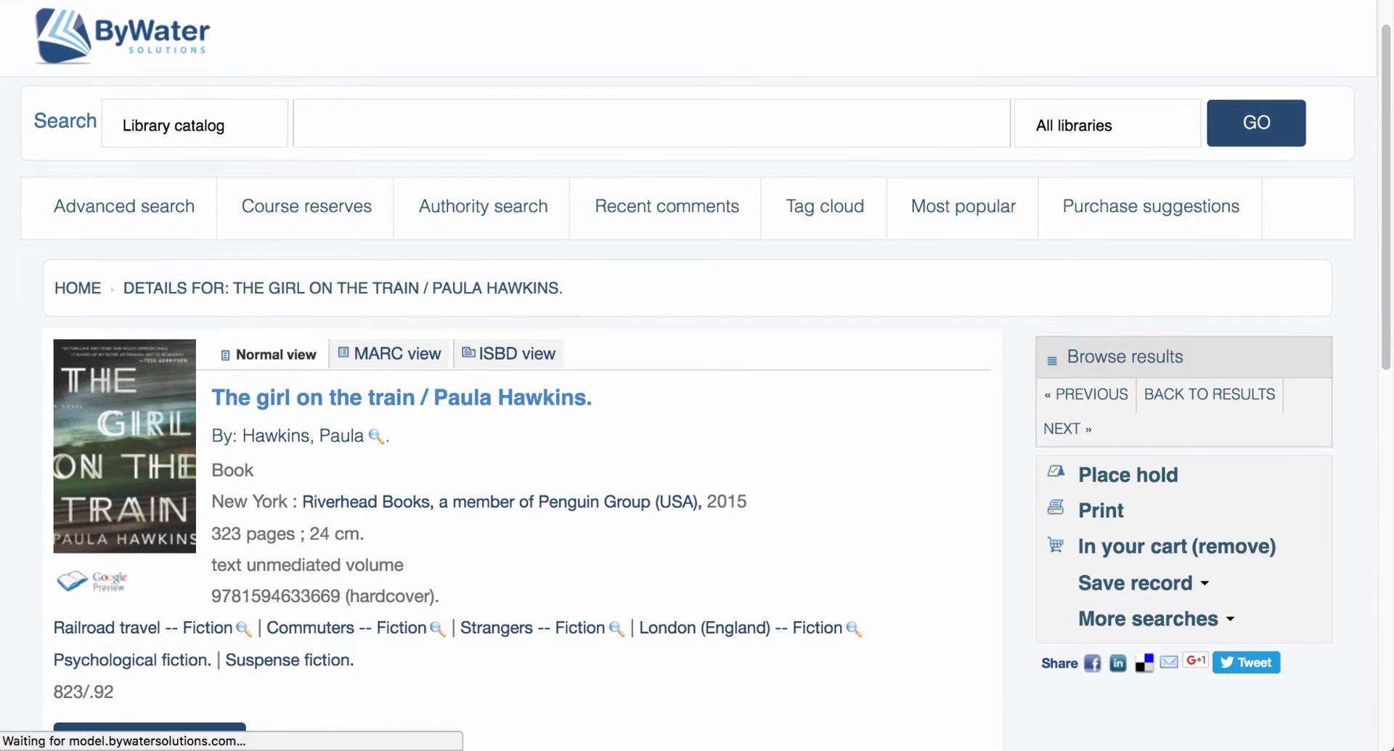
scroll(697, 376, "down", 3)
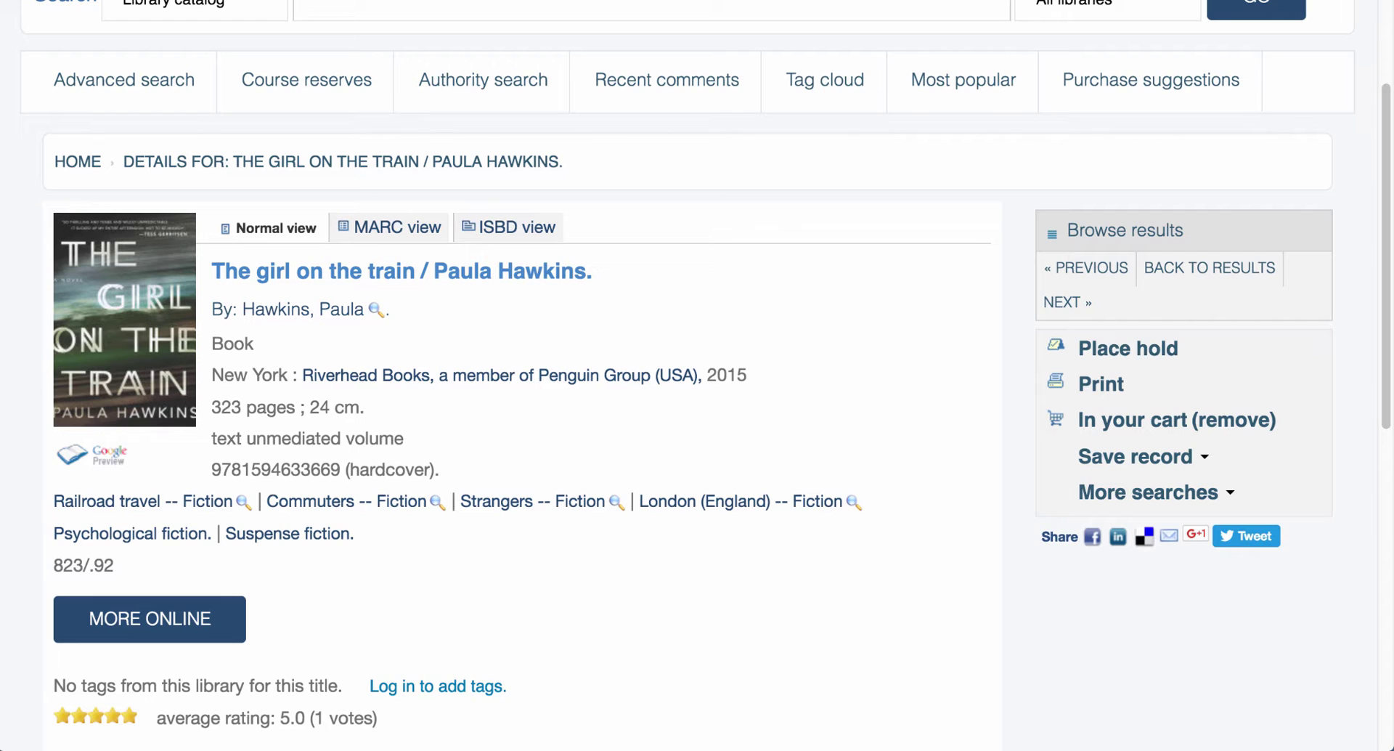
scroll(697, 376, "down", 2)
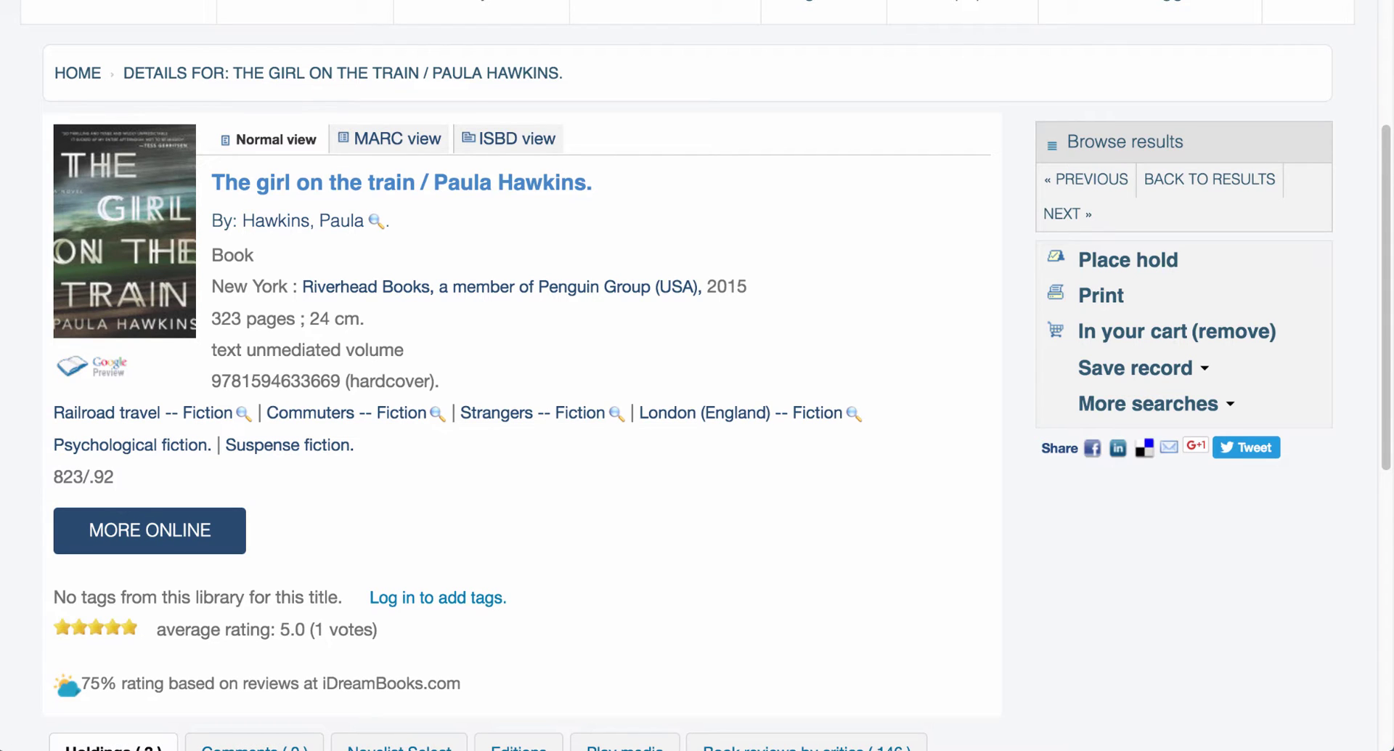
scroll(715, 375, "down", 4)
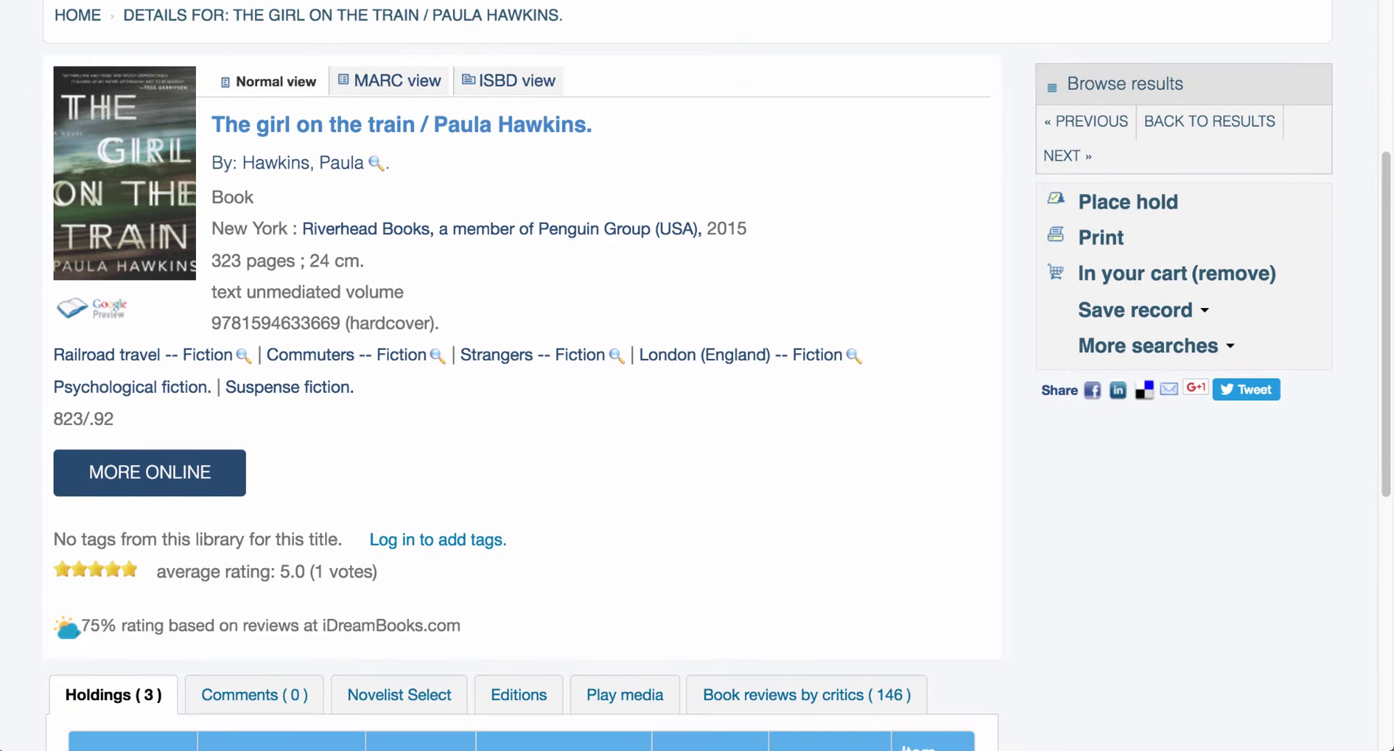
scroll(715, 376, "down", 3)
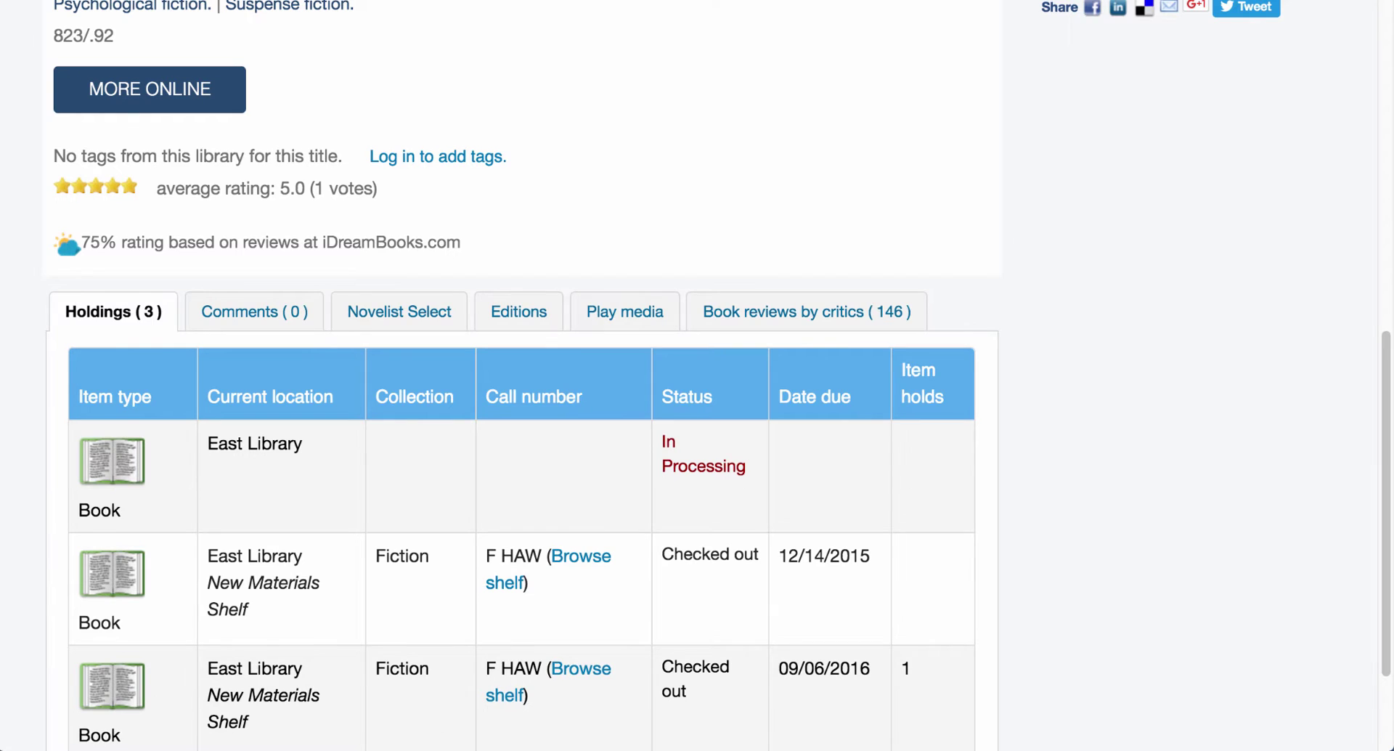
scroll(715, 376, "down", 1)
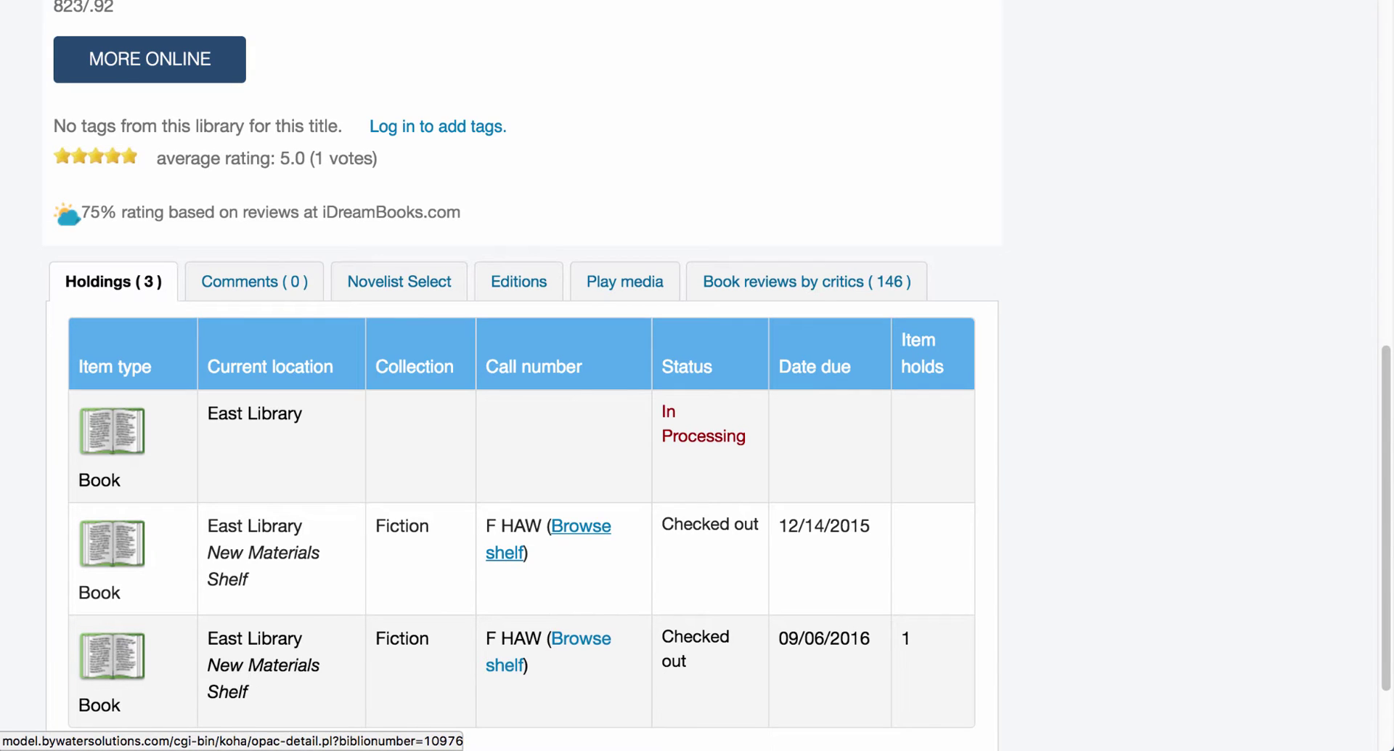
- Browse the shelf around the East Library copy due 12/14/2015, and look over the neighboring titles and the holdings
left_click(581, 526)
scroll(582, 526, "down", 1)
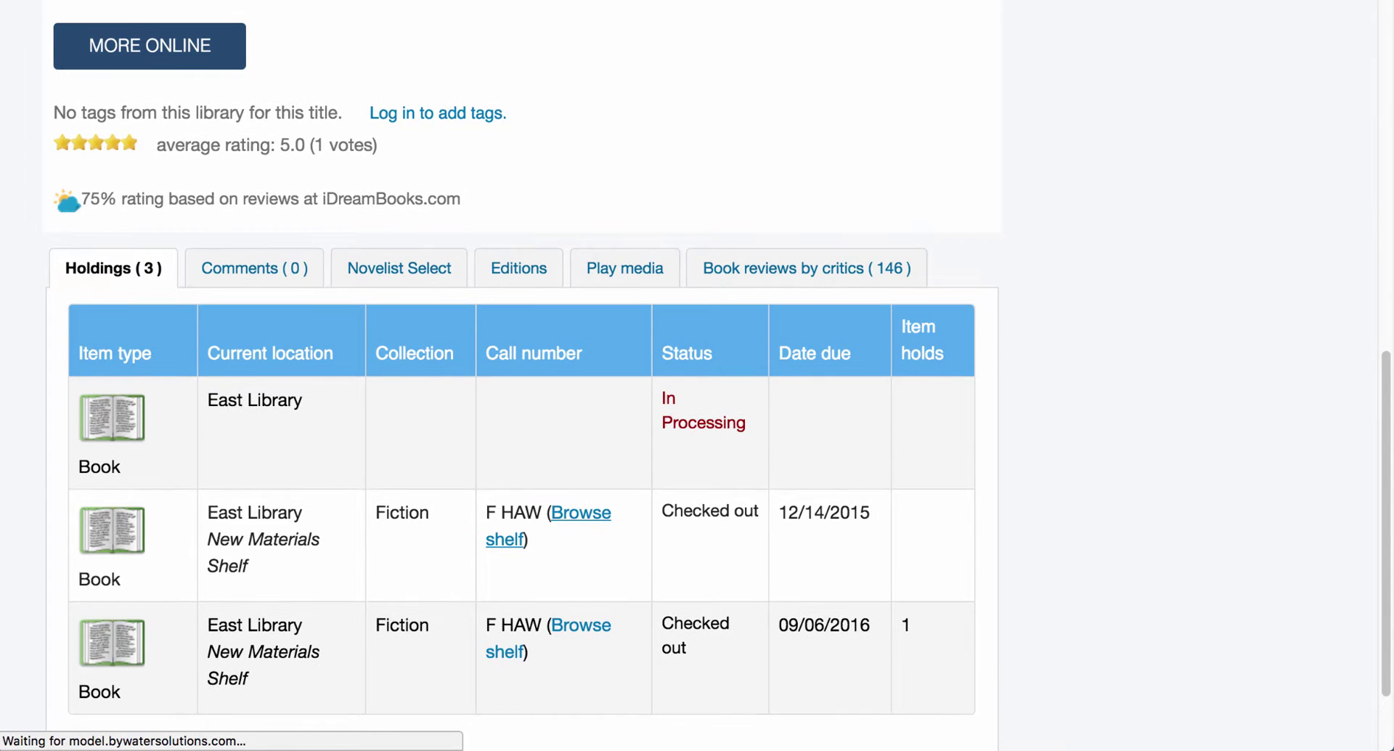
scroll(523, 436, "down", 2)
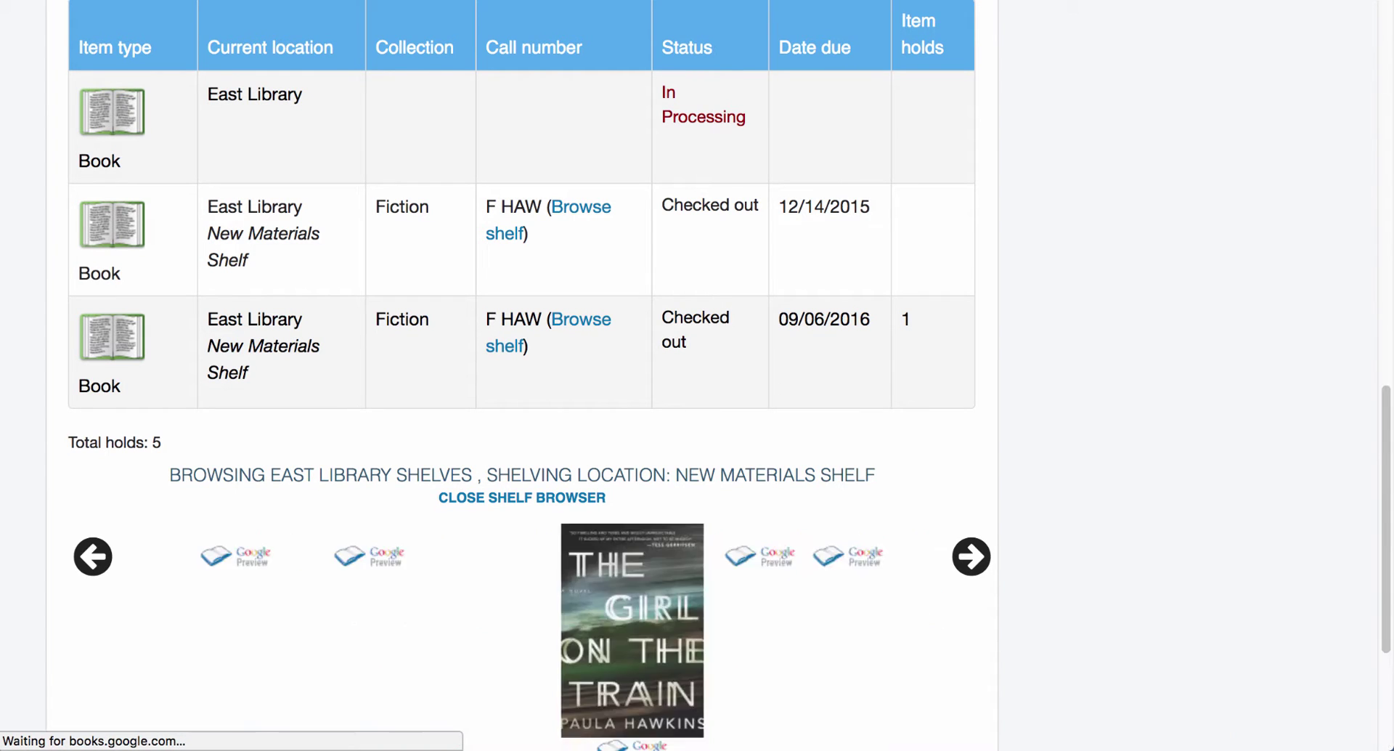
scroll(681, 581, "down", 2)
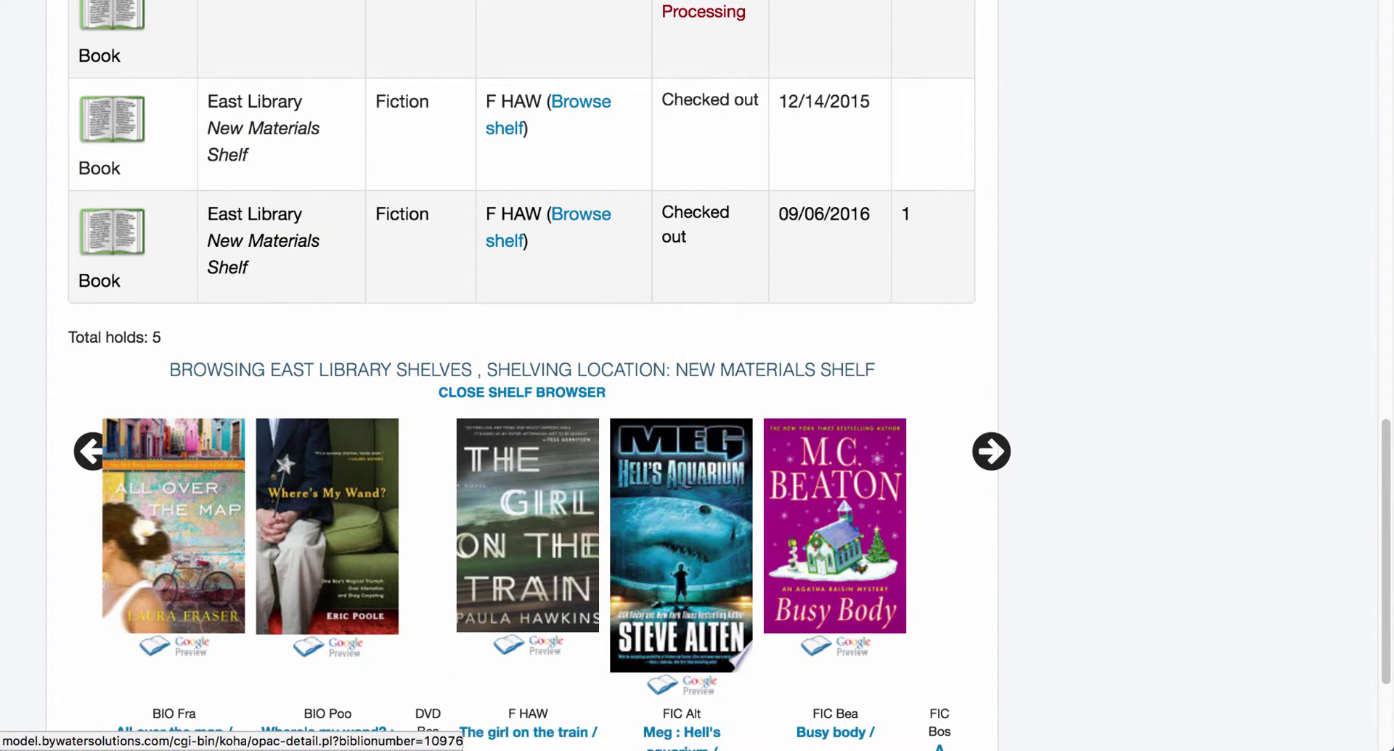
scroll(521, 385, "down", 2)
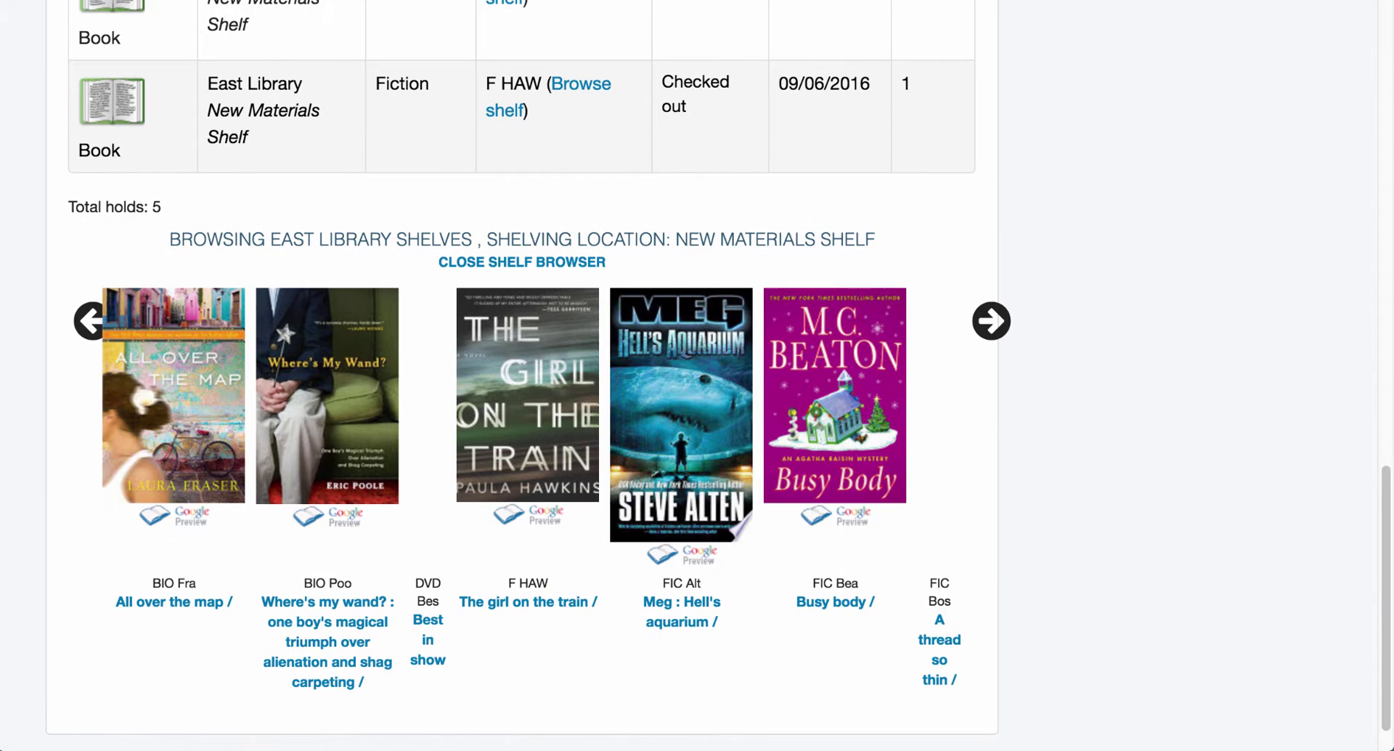
scroll(522, 385, "up", 5)
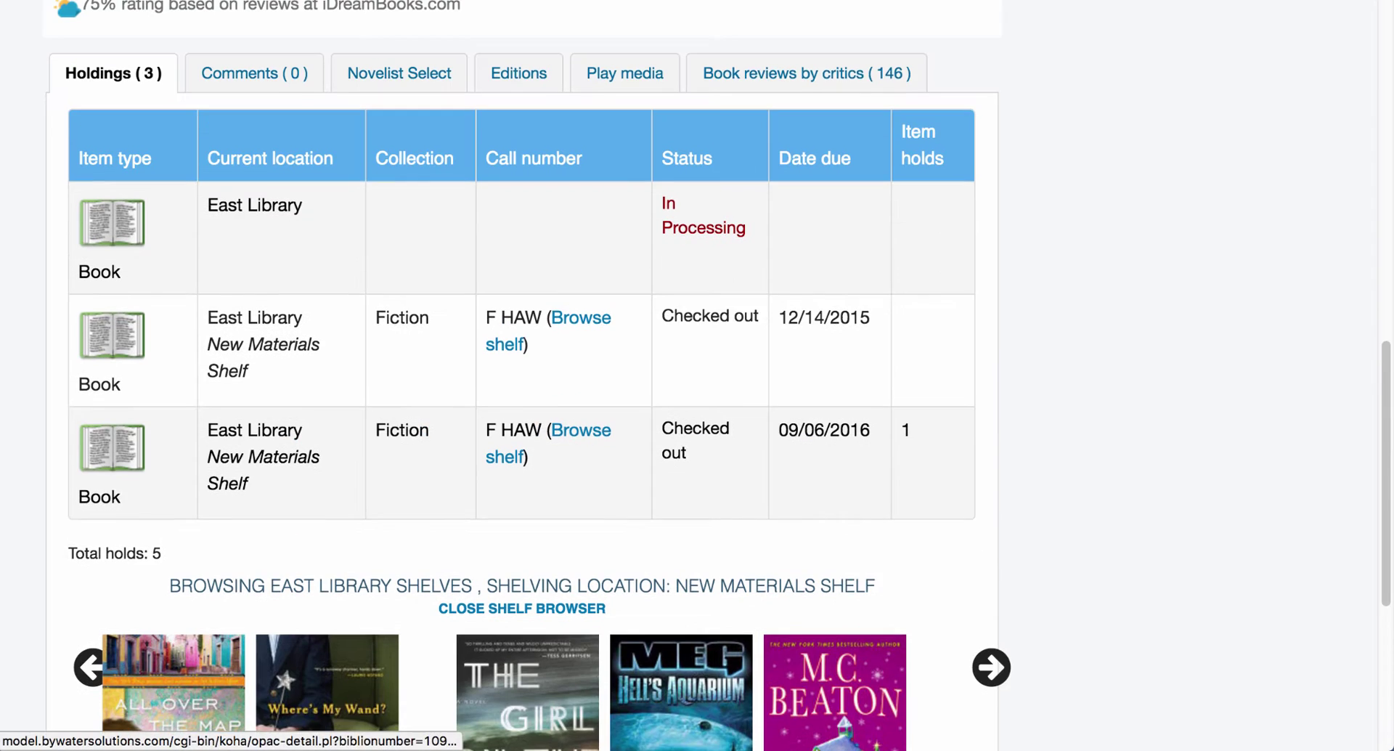
scroll(521, 385, "up", 1)
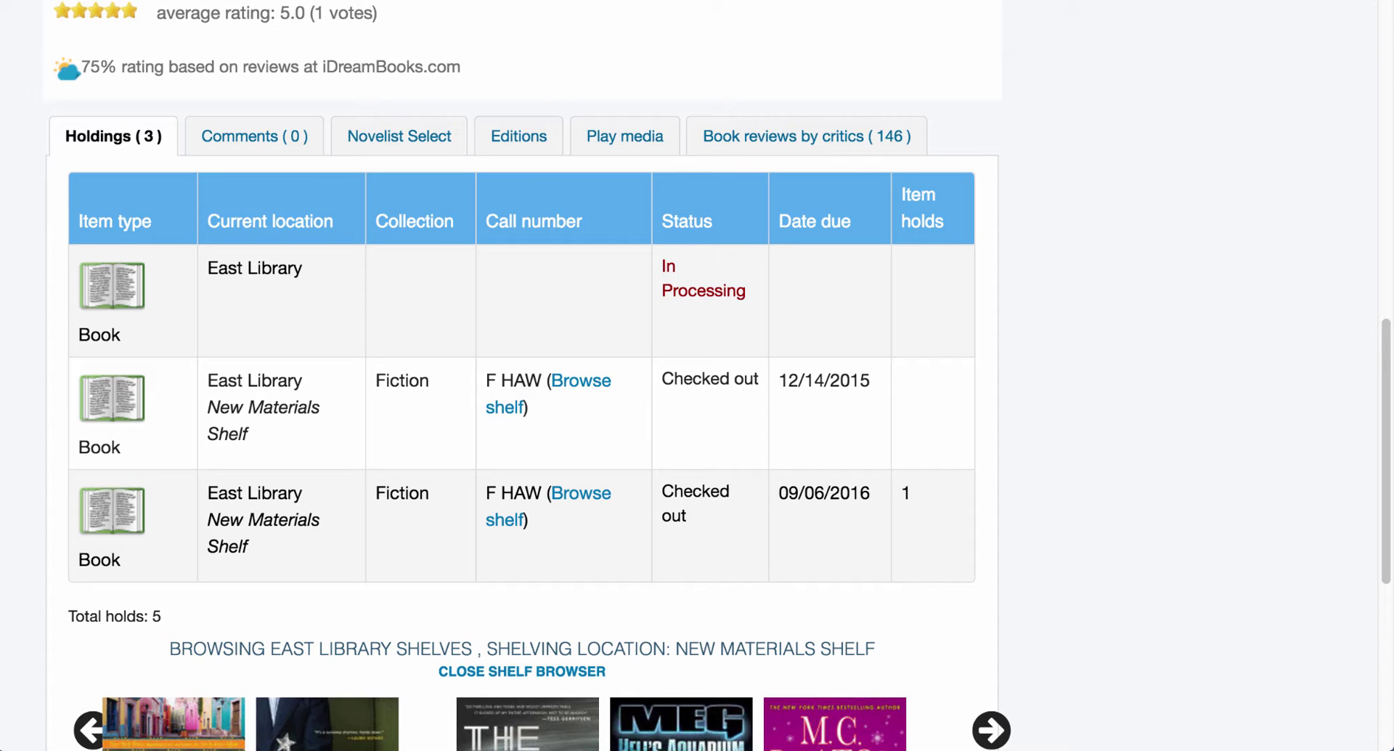
- Check the title's comments, and view its Novelist Select reader ratings and similar-title recommendations
scroll(697, 376, "up", 3)
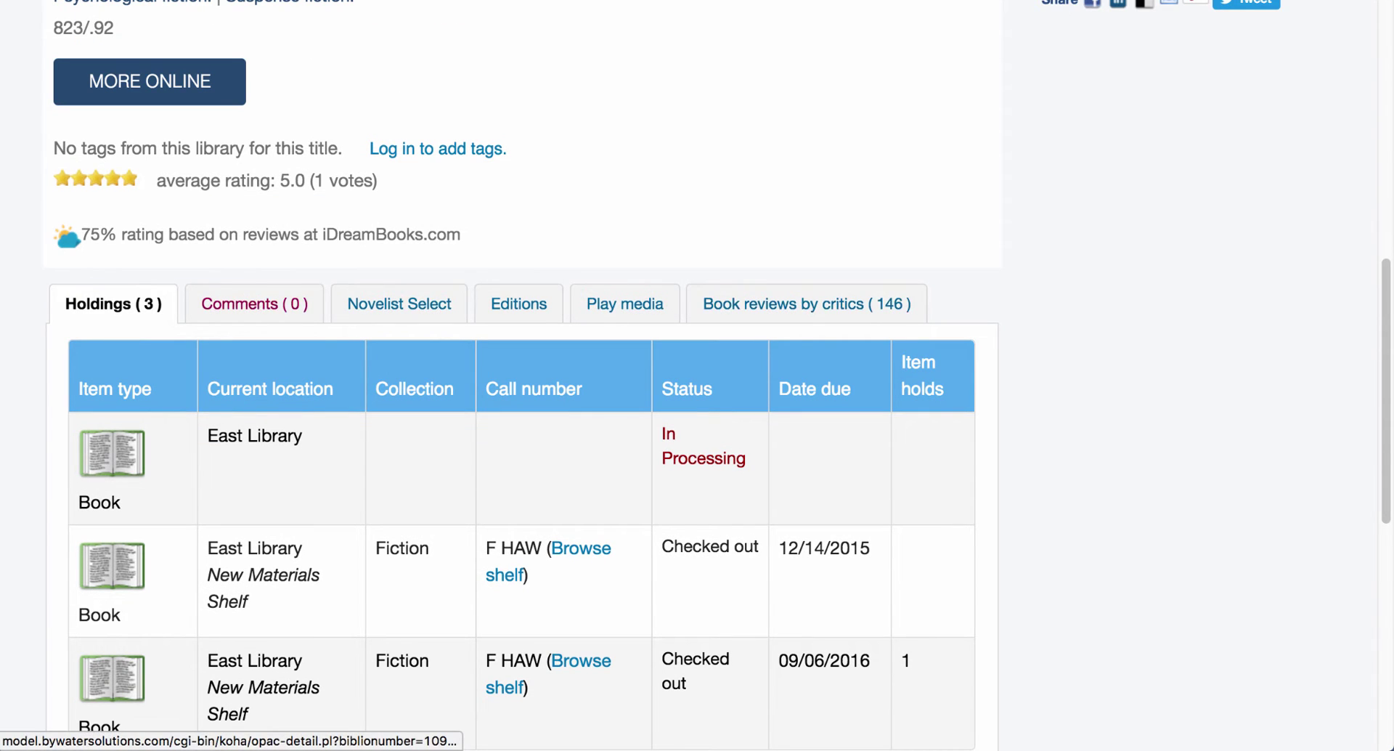
left_click(255, 304)
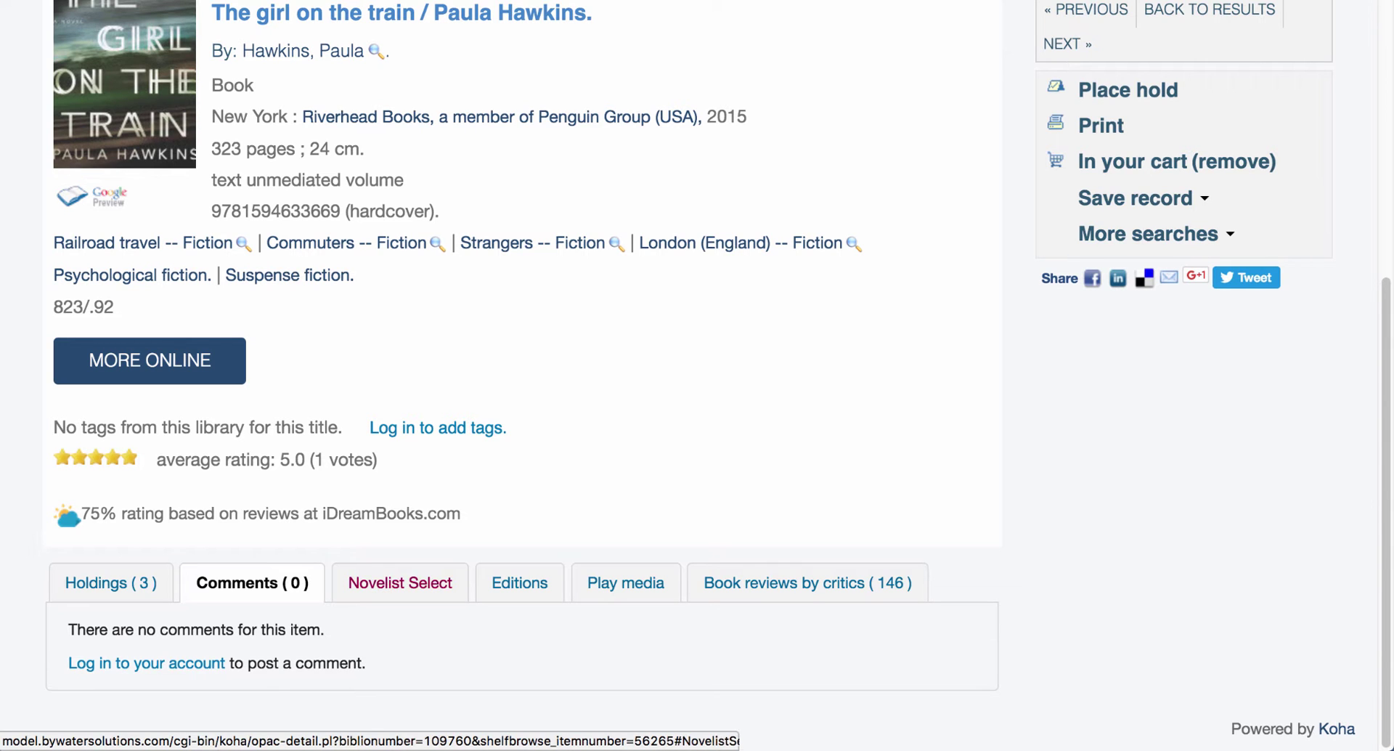
left_click(400, 582)
scroll(401, 582, "down", 5)
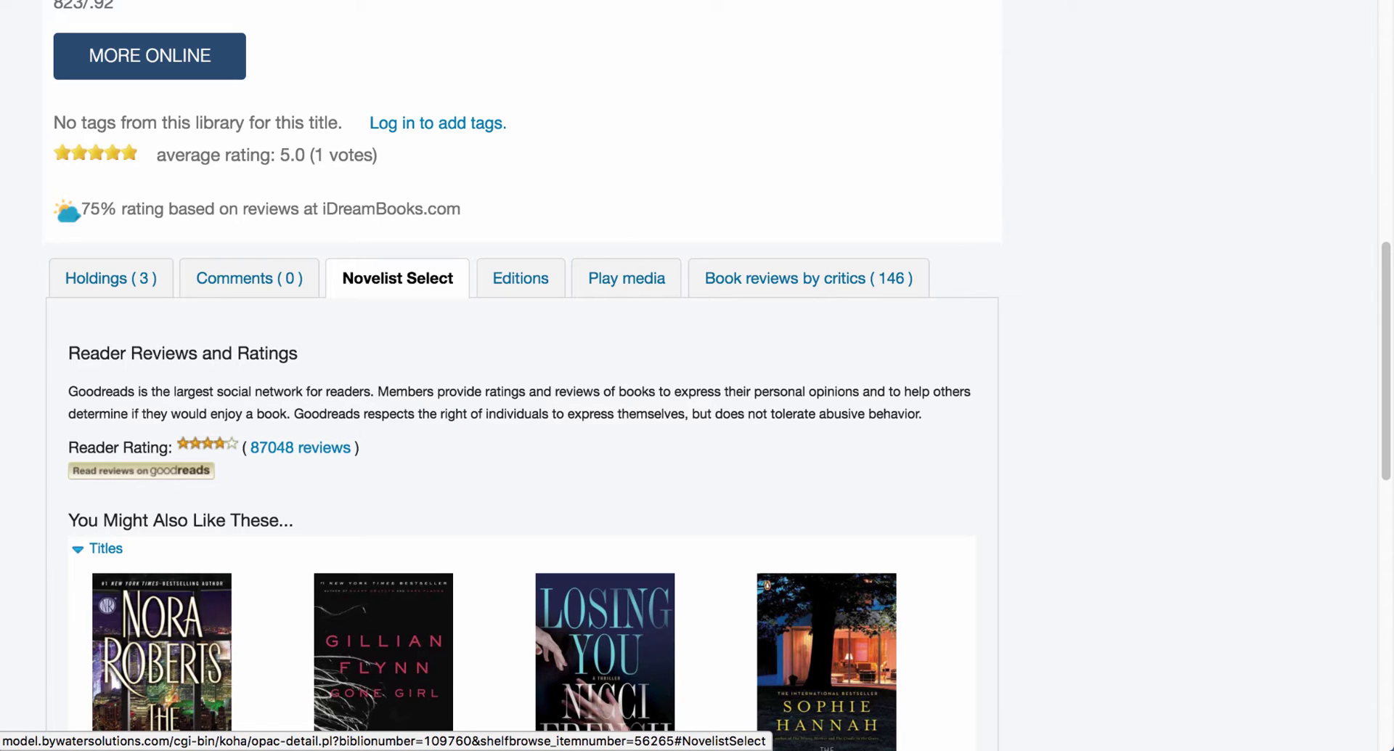
- View the other editions of this work, and play the title's attached media, pausing the video
left_click(520, 279)
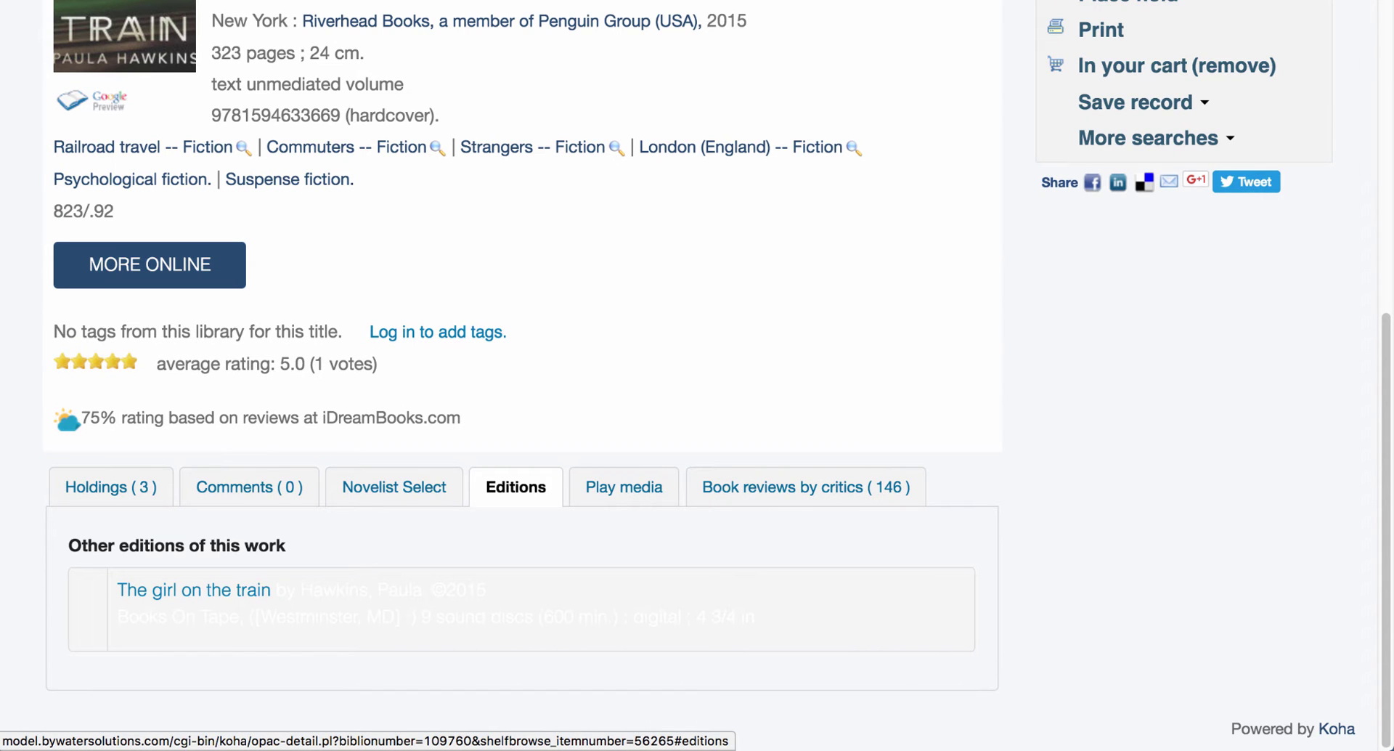
left_click(624, 487)
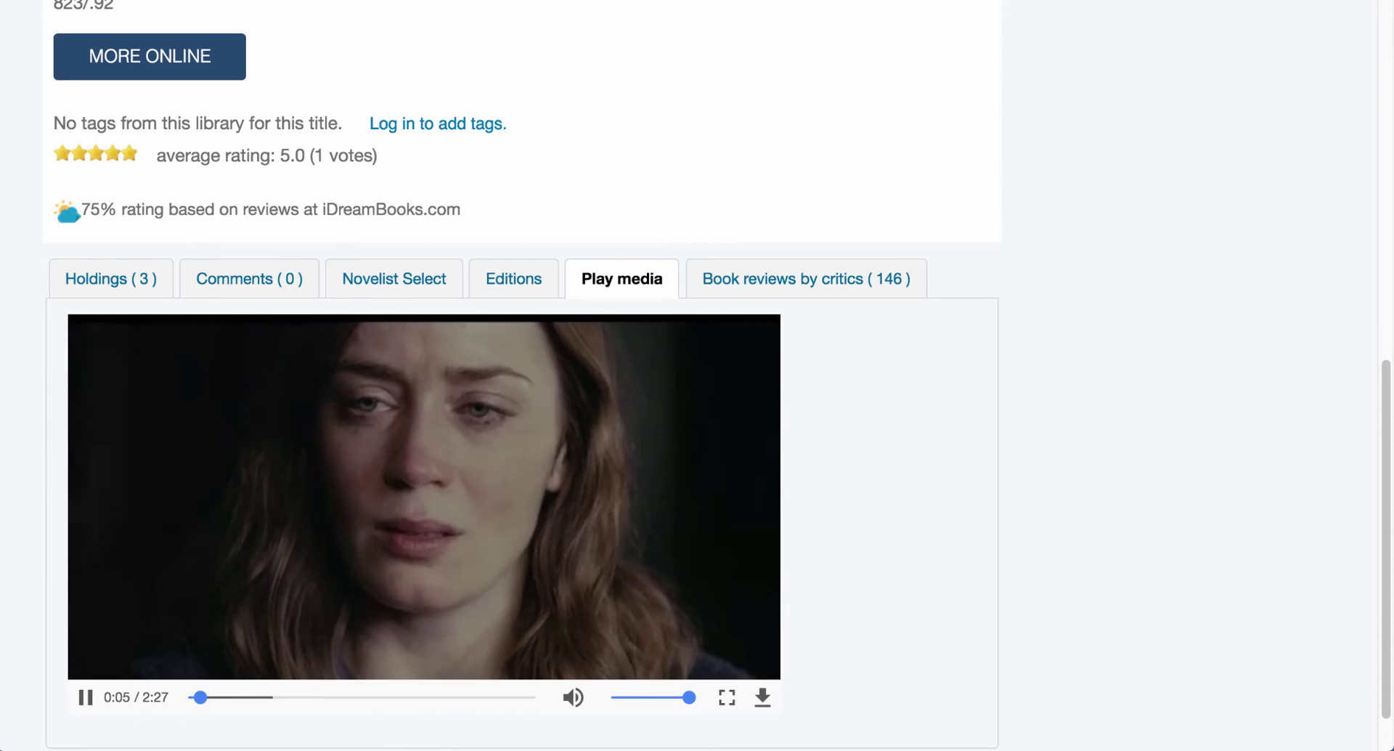
key("space")
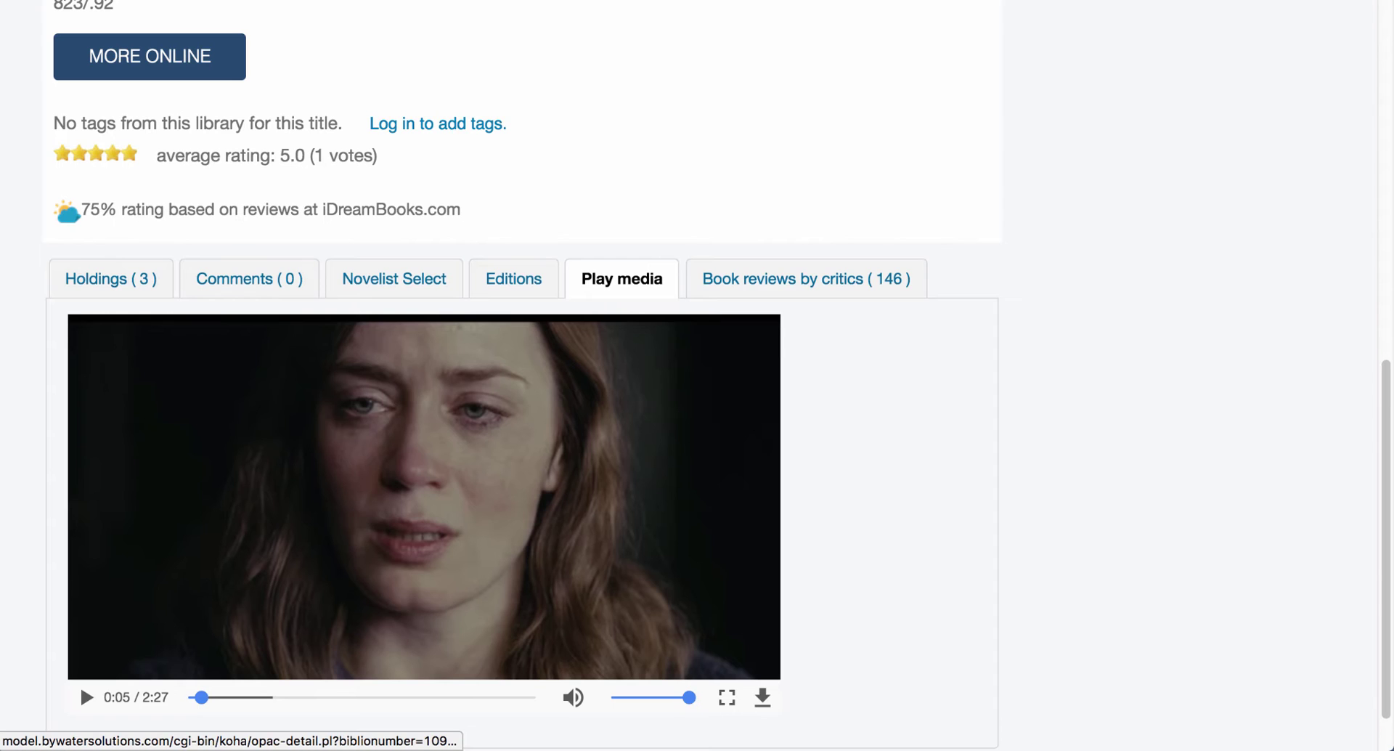
- Read through the critics' book reviews for the title, including their review results, and return to the record's details
left_click(806, 279)
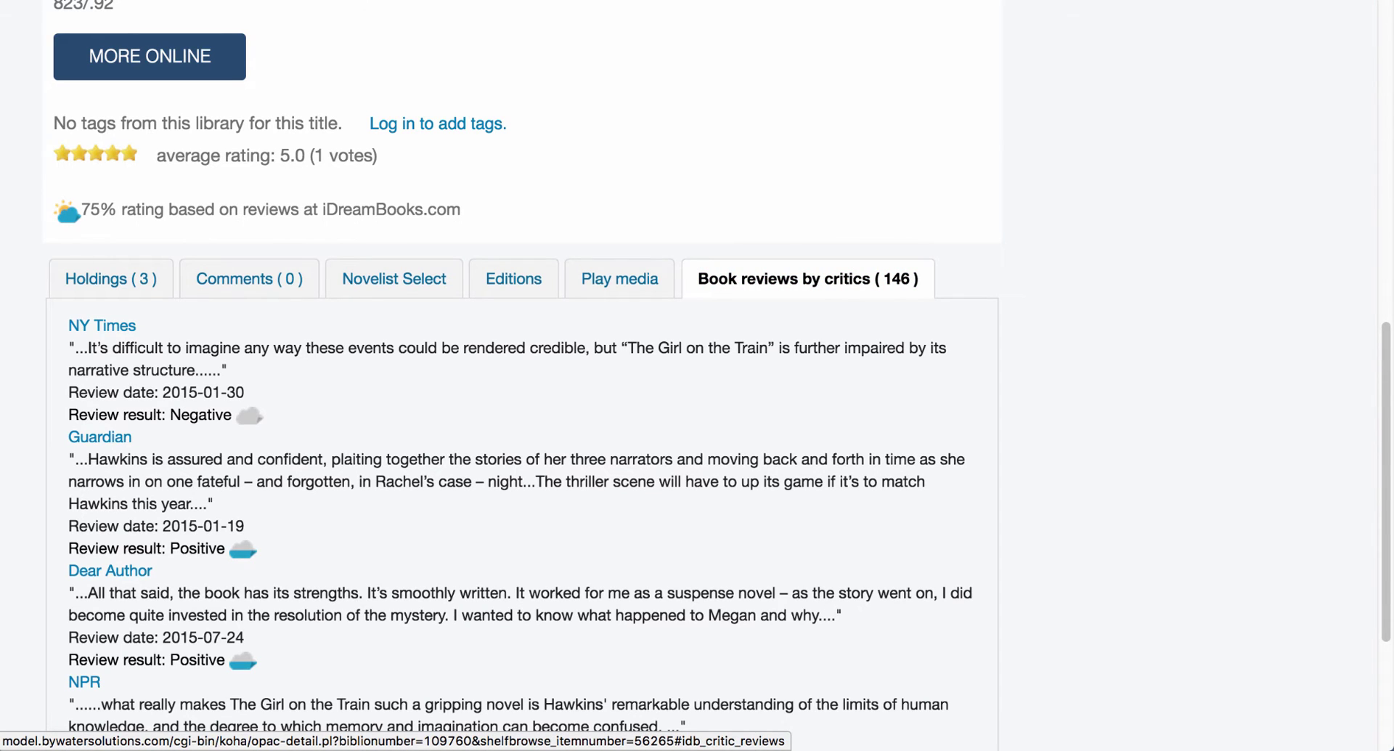
scroll(719, 366, "down", 1)
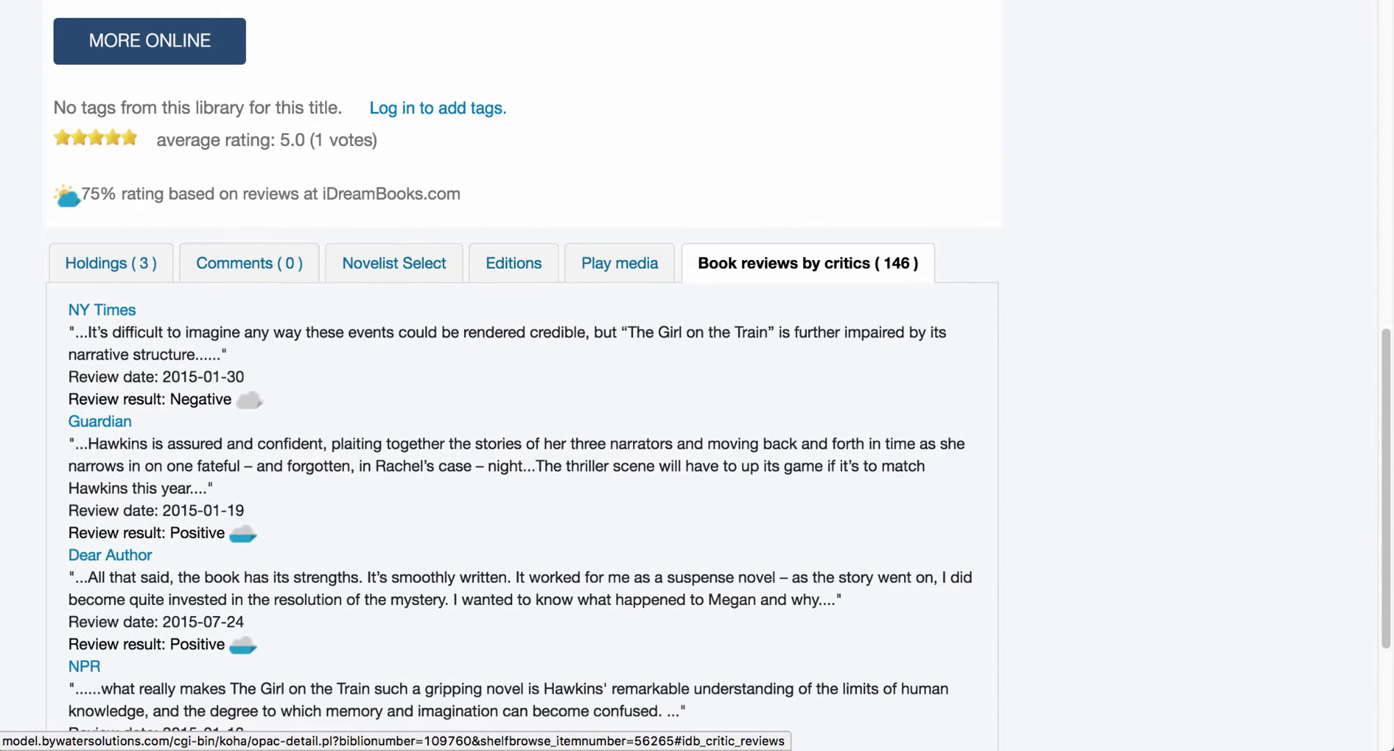
scroll(521, 436, "down", 3)
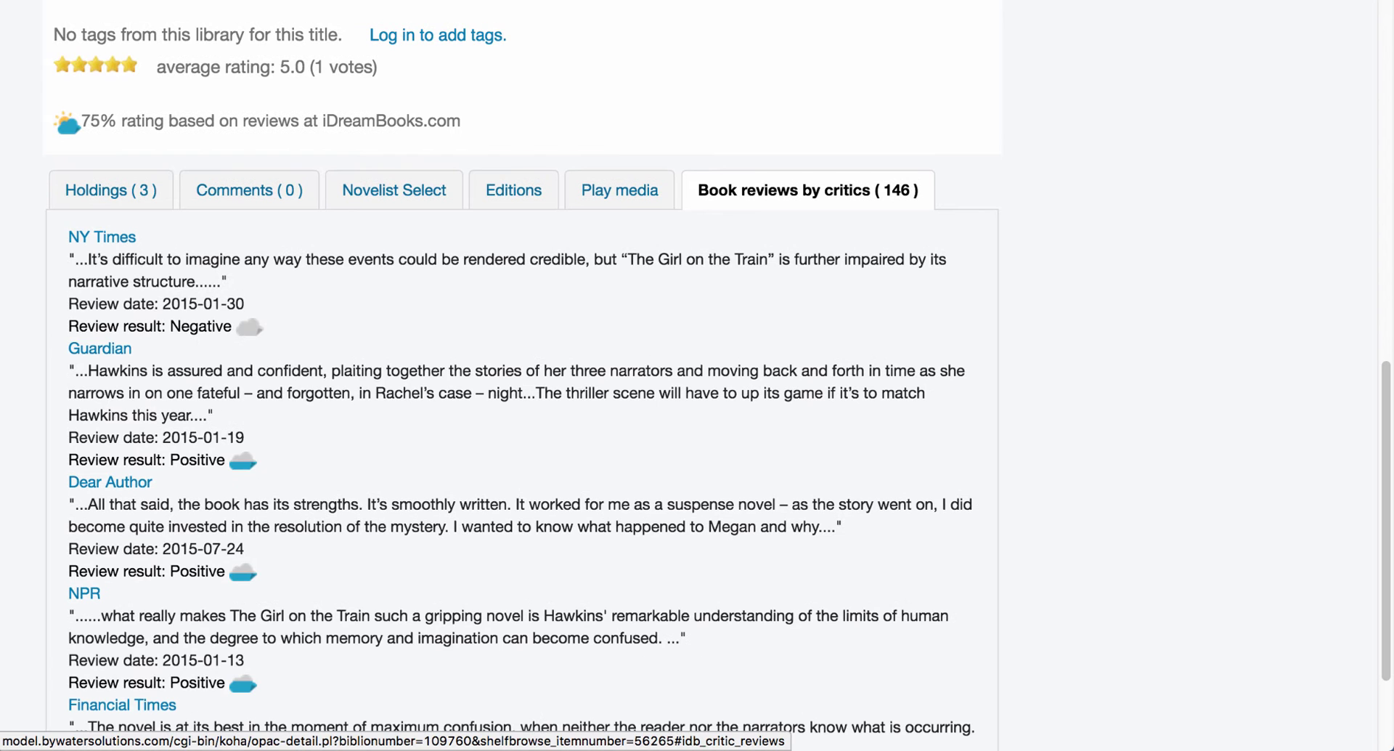
scroll(521, 436, "down", 5)
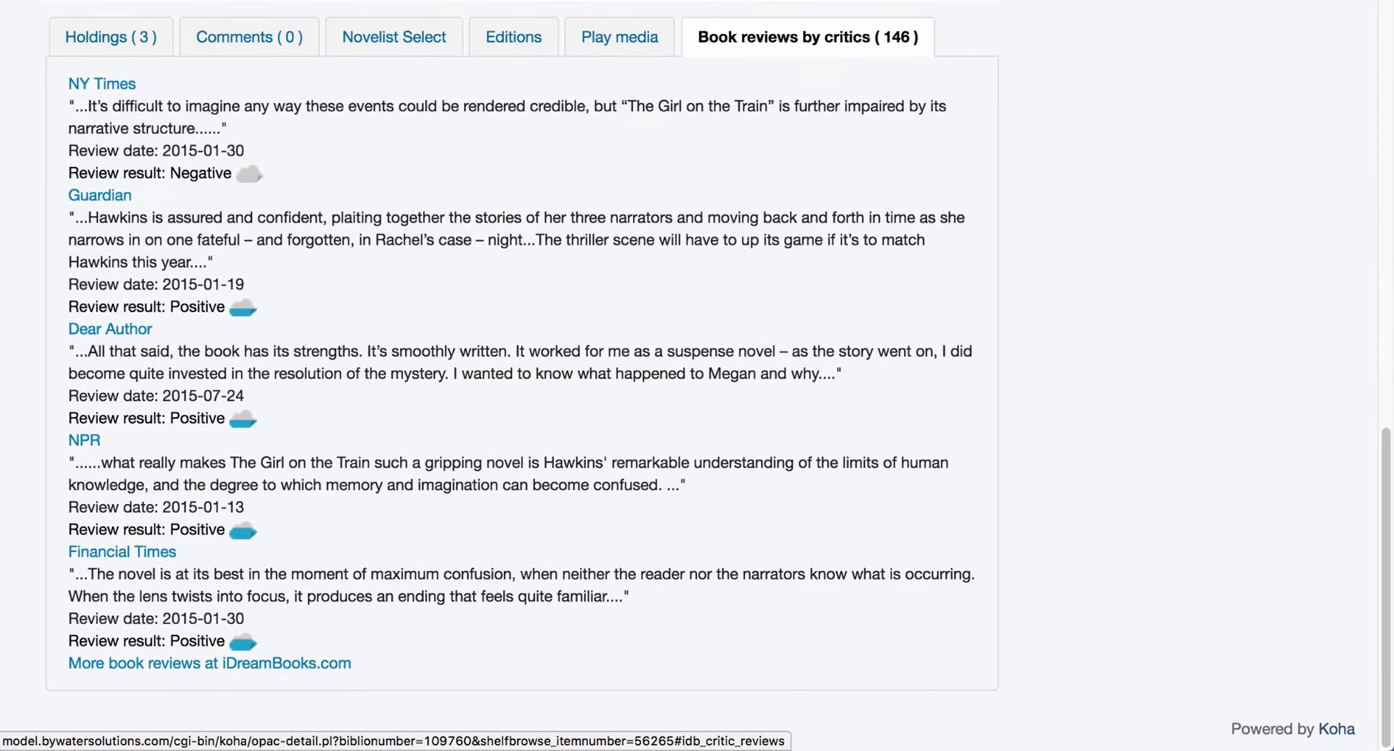
scroll(521, 436, "up", 12)
scroll(521, 435, "up", 8)
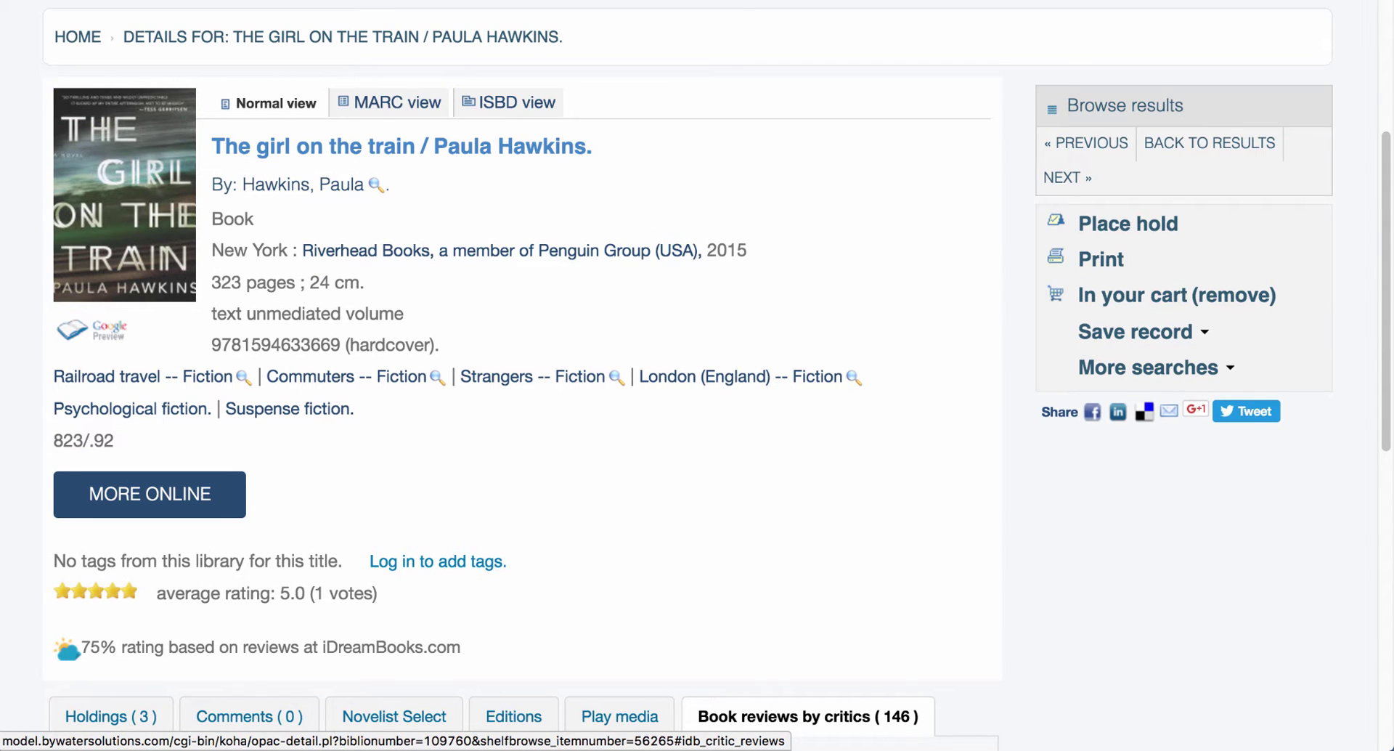
- Browse the list of search results from within the record, and close the list
scroll(521, 436, "up", 3)
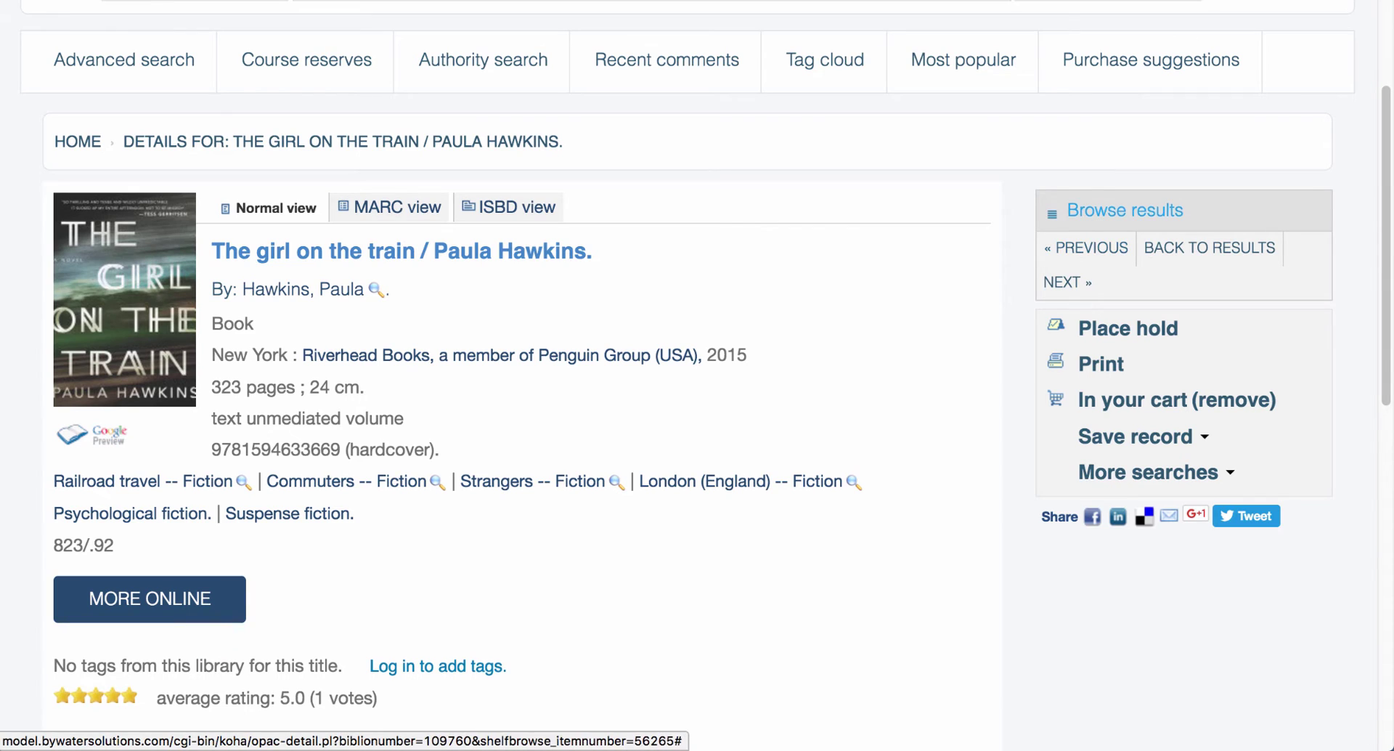
left_click(1125, 210)
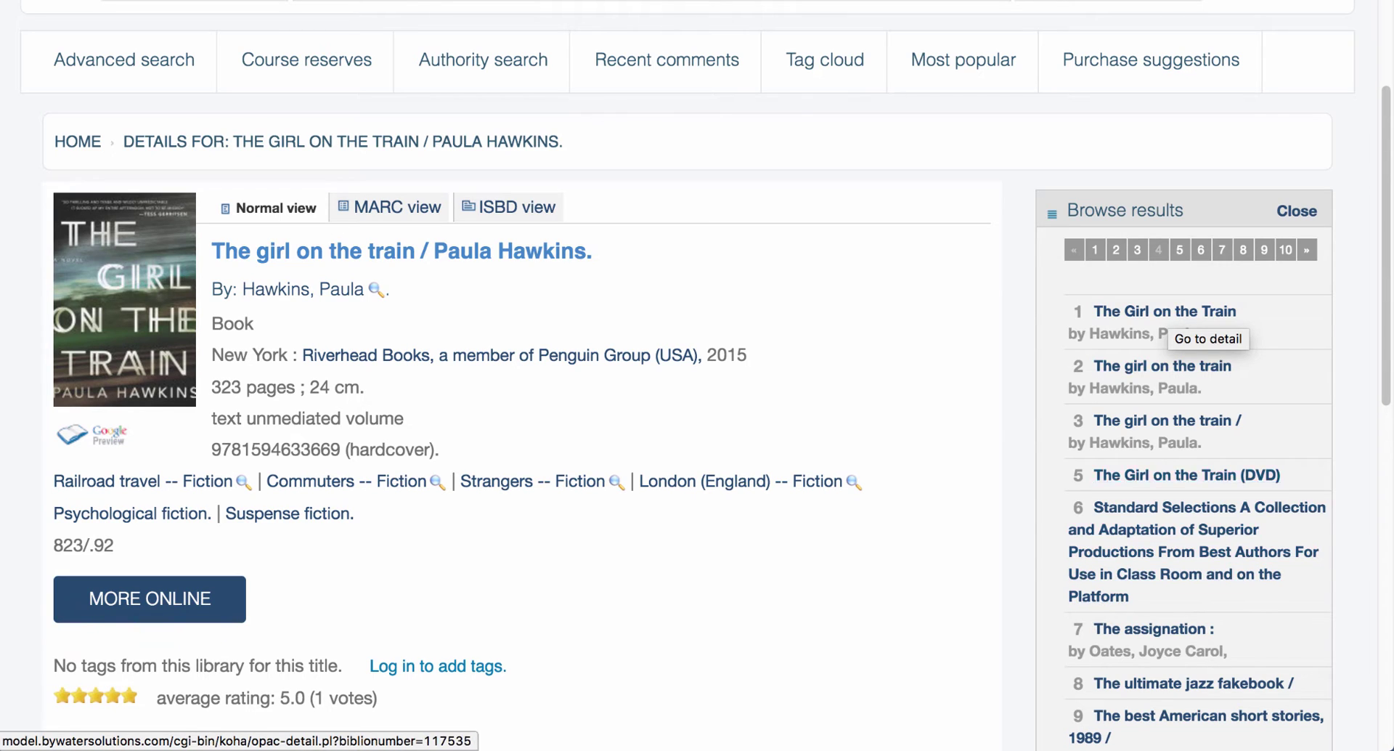
scroll(1165, 329, "down", 5)
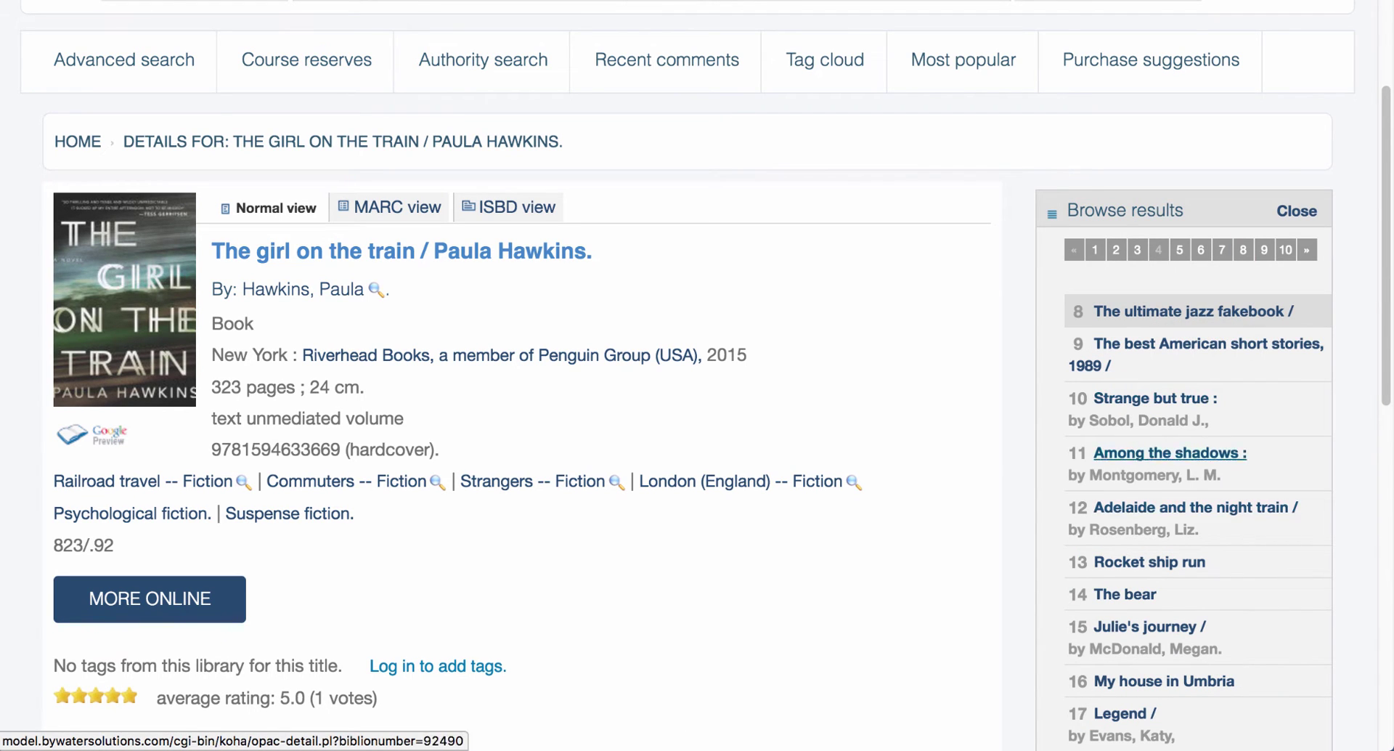
left_click(1297, 212)
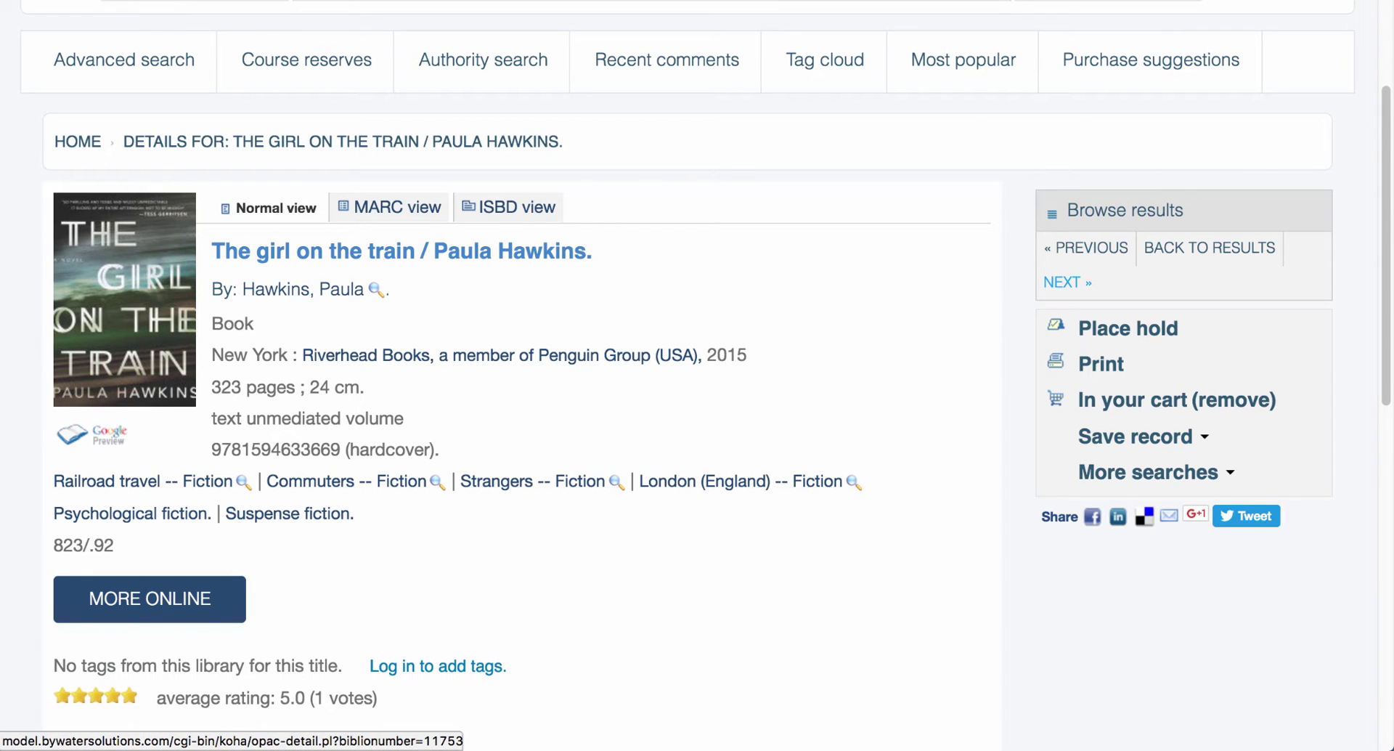
- Go to the next result, The Girl on the Train (DVD), review its details, and start placing a hold on it
left_click(1066, 282)
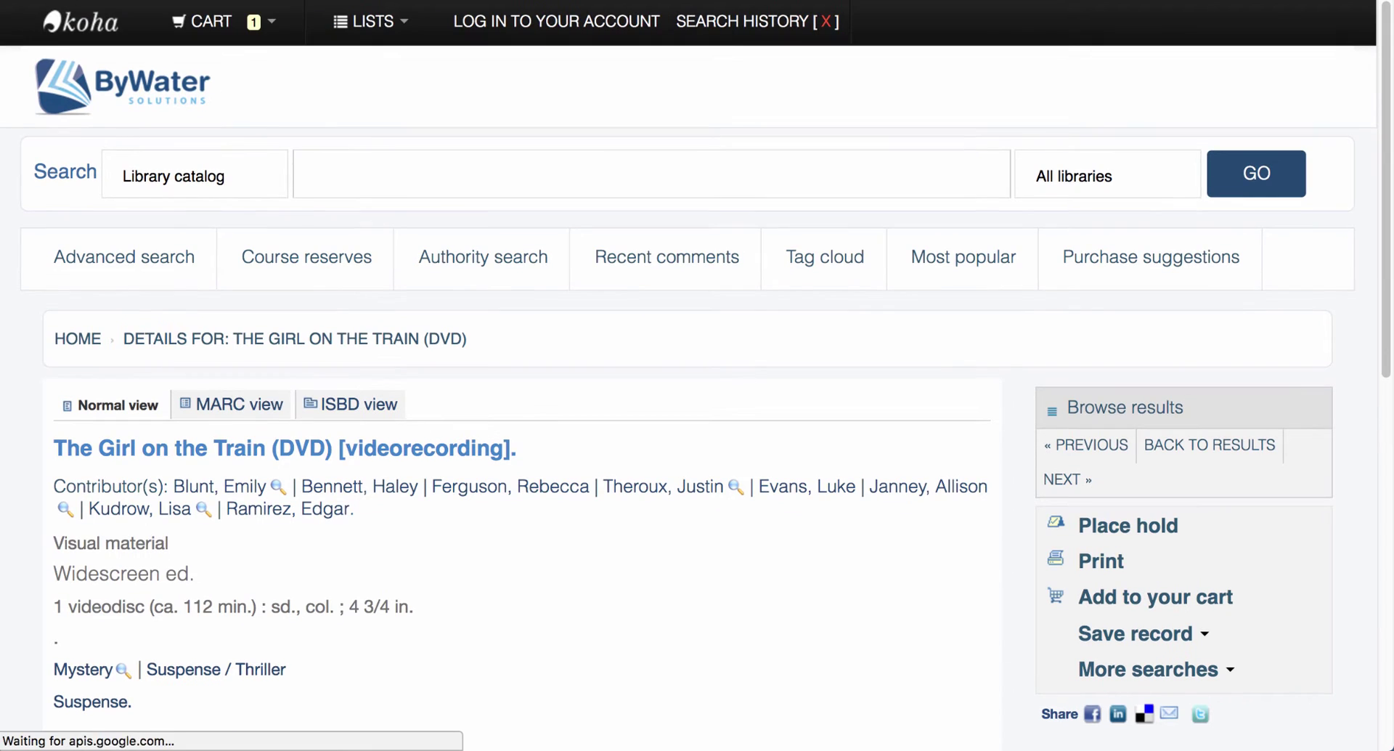
scroll(806, 486, "down", 4)
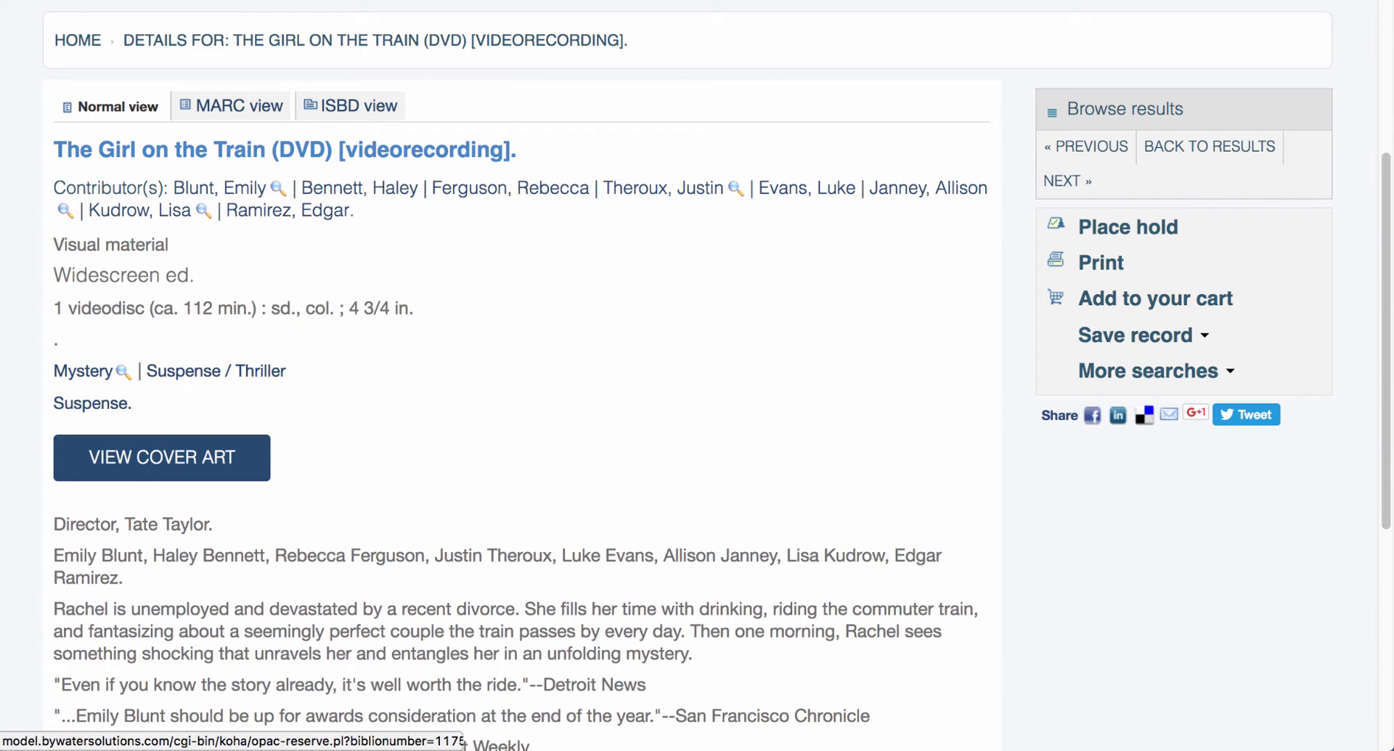
left_click(1128, 226)
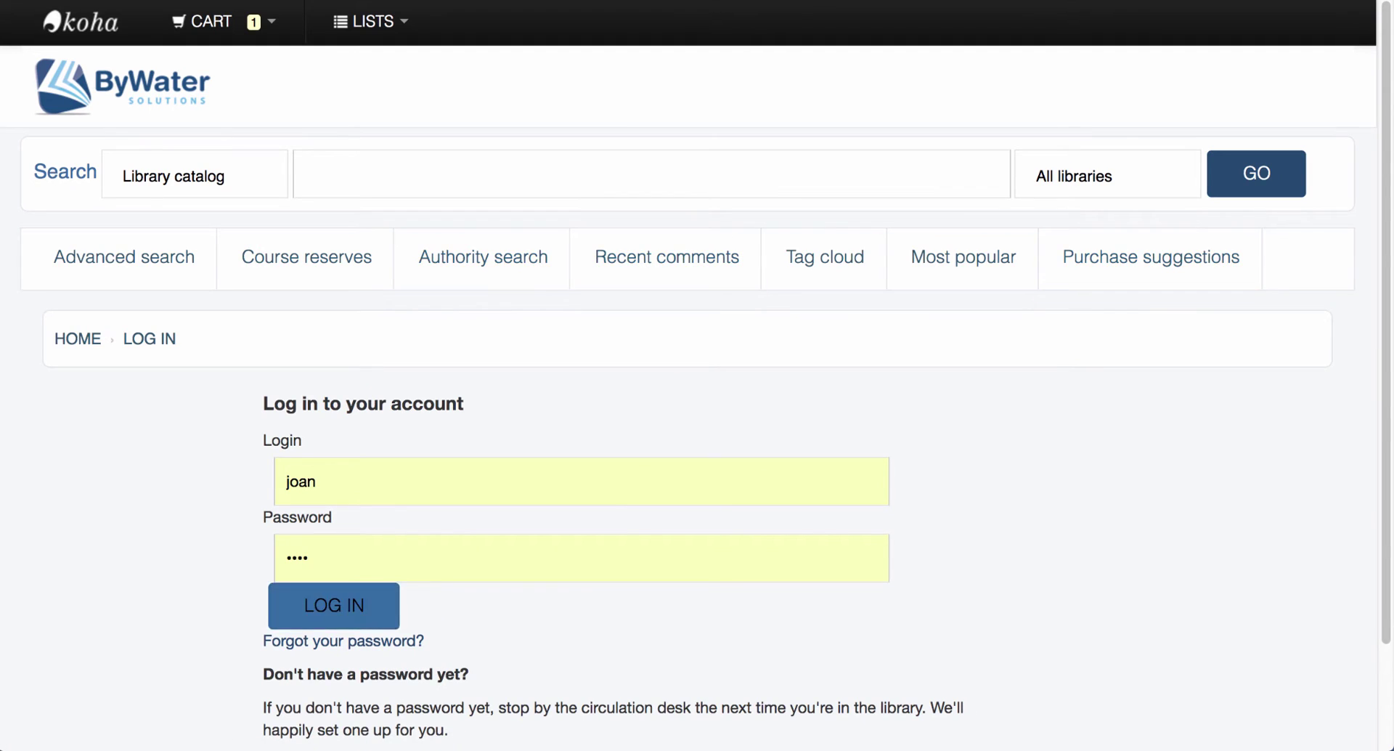
- Log in to the library account and set the hold's pick up location to East Library
key("Return")
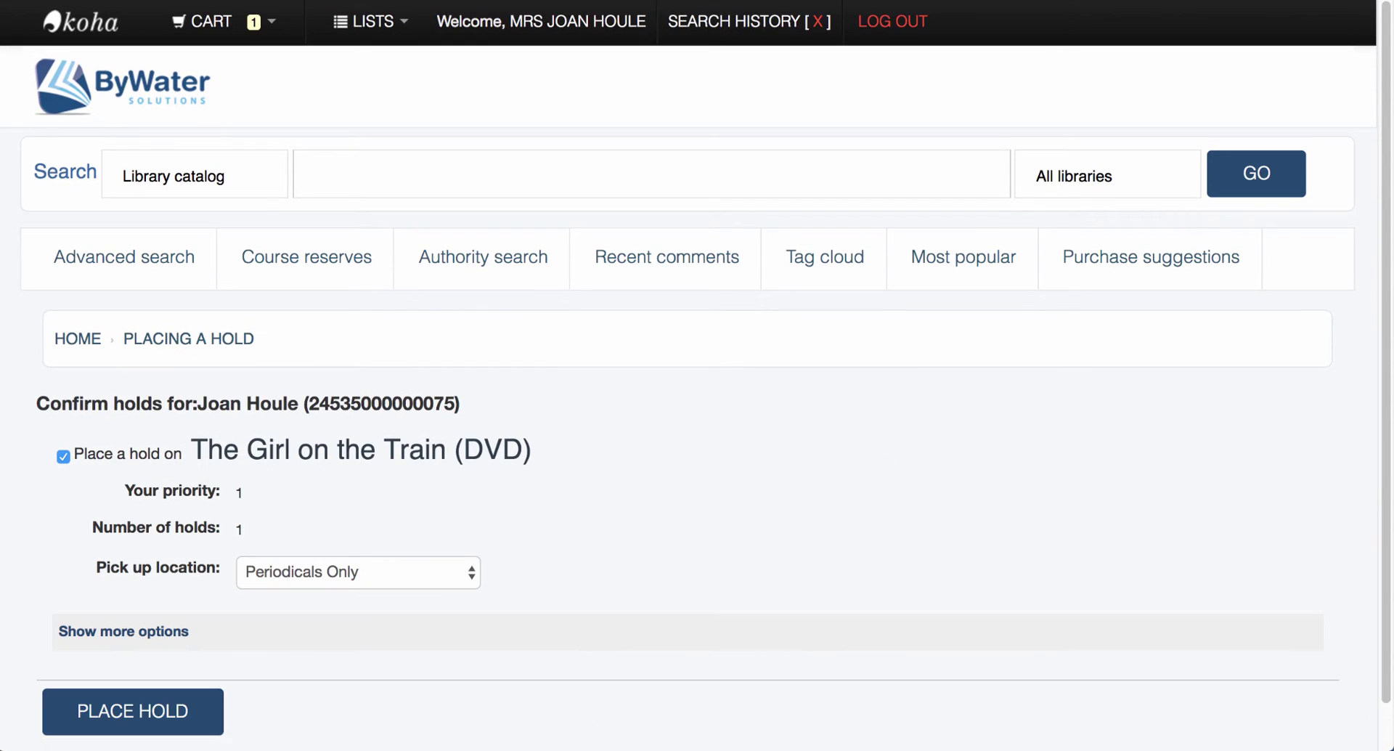
scroll(697, 376, "down", 1)
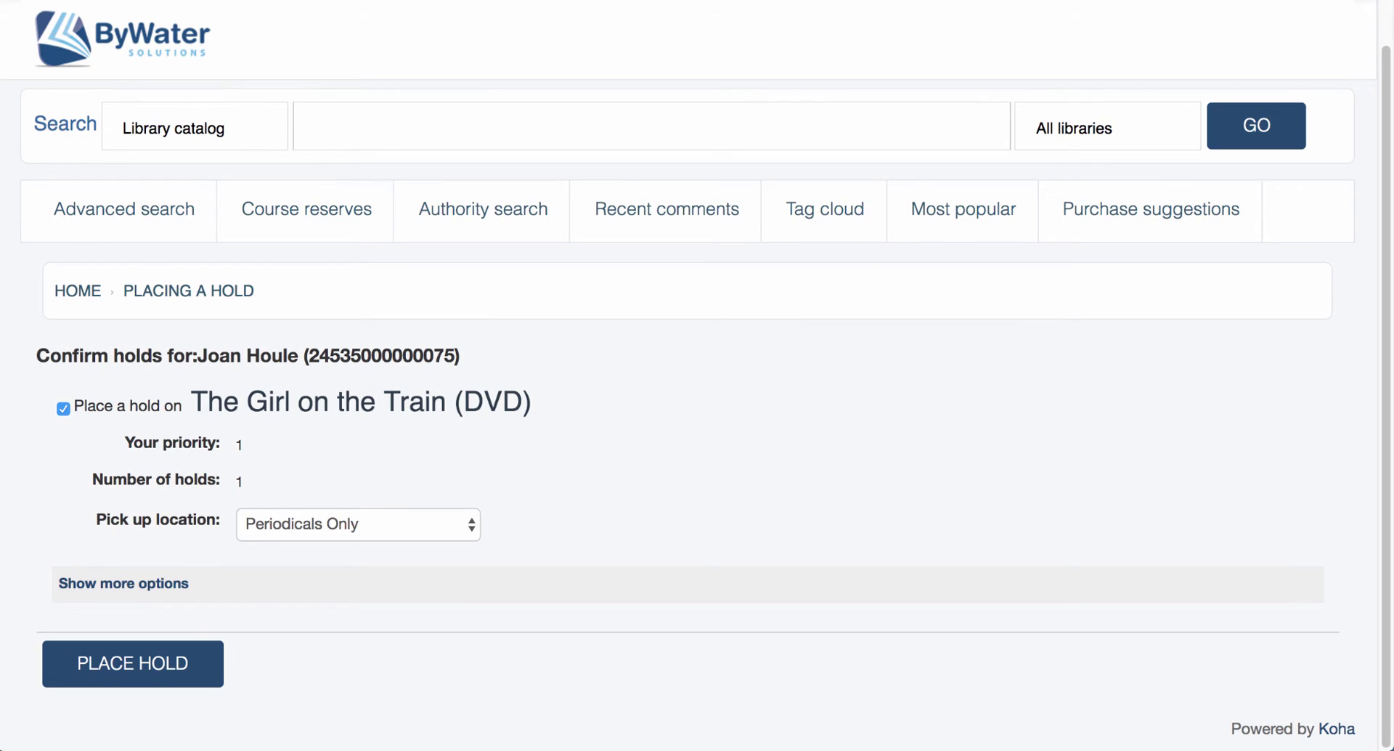
left_click_drag(197, 356, 459, 356)
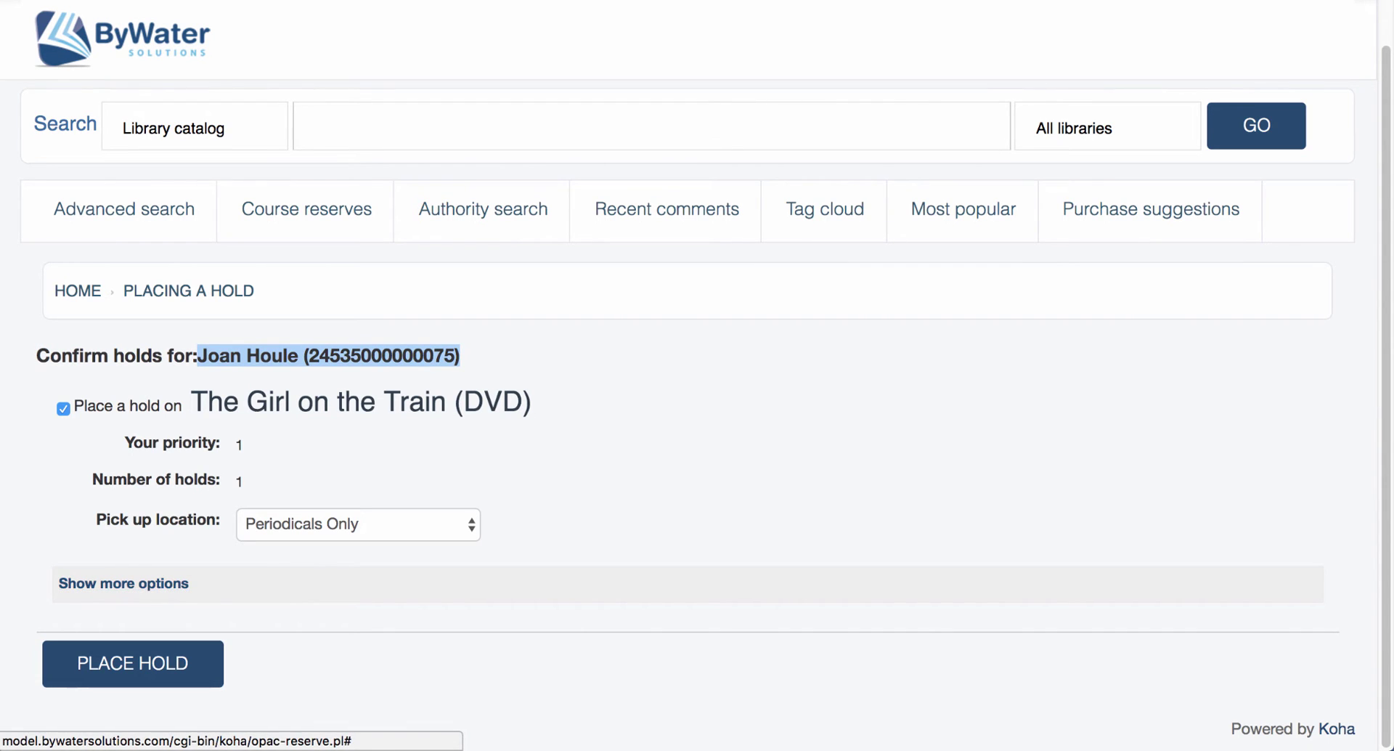
left_click(356, 524)
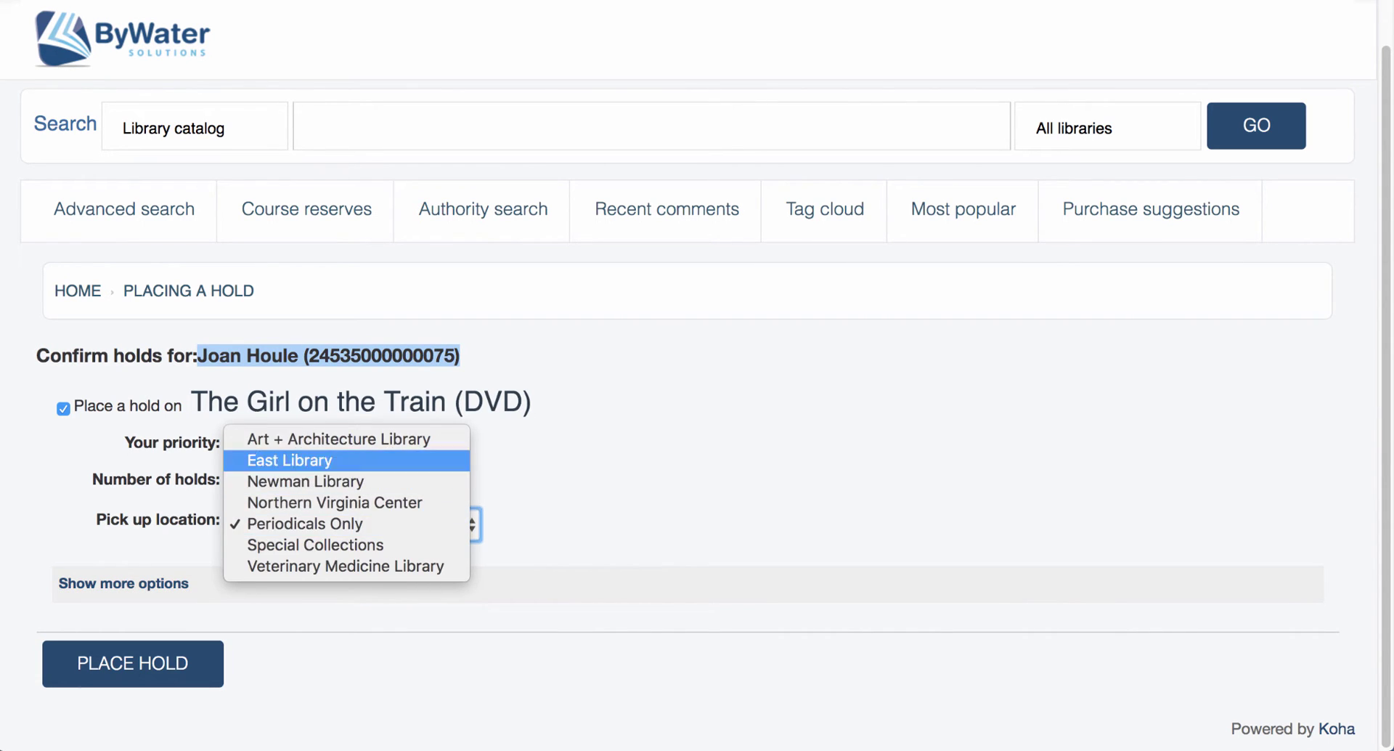
left_click(290, 460)
- Show the additional hold options, look at the specific item choice, and place the hold for the next available item
left_click(124, 583)
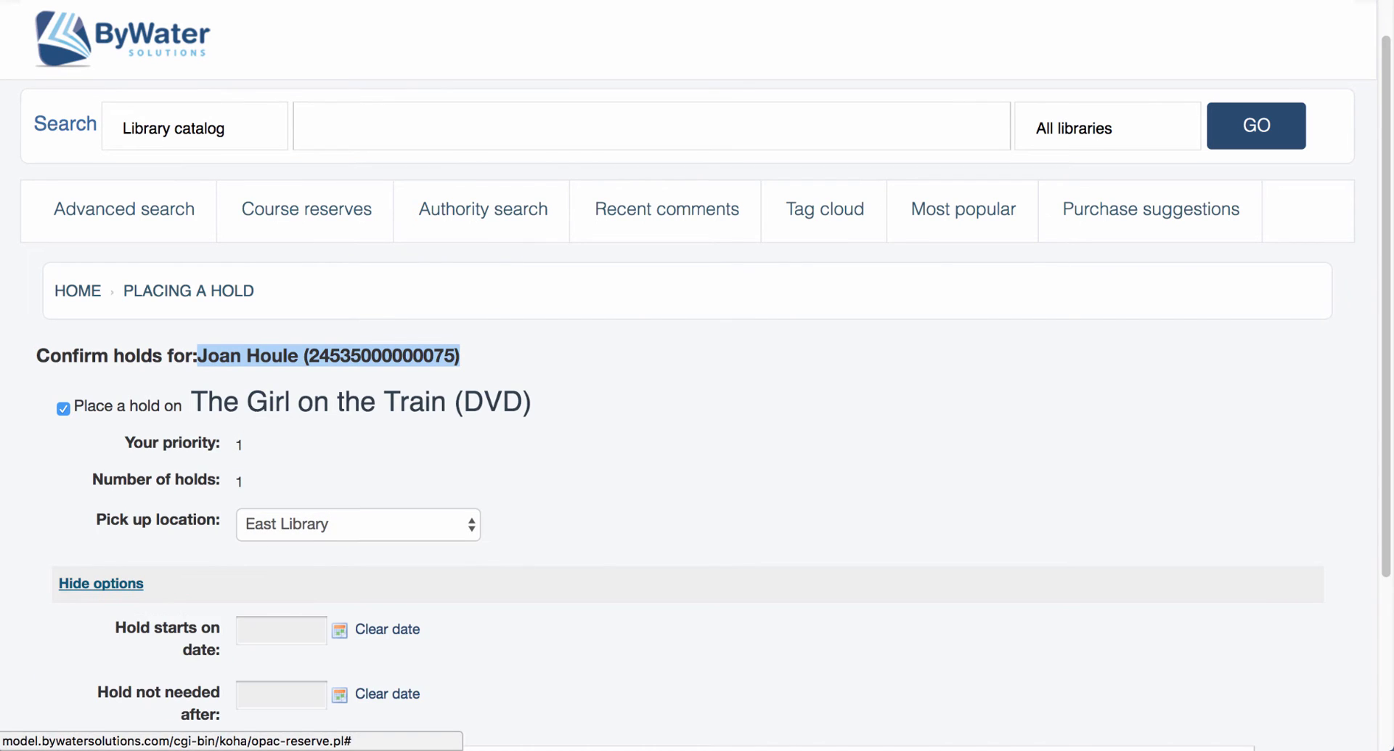
scroll(124, 583, "down", 3)
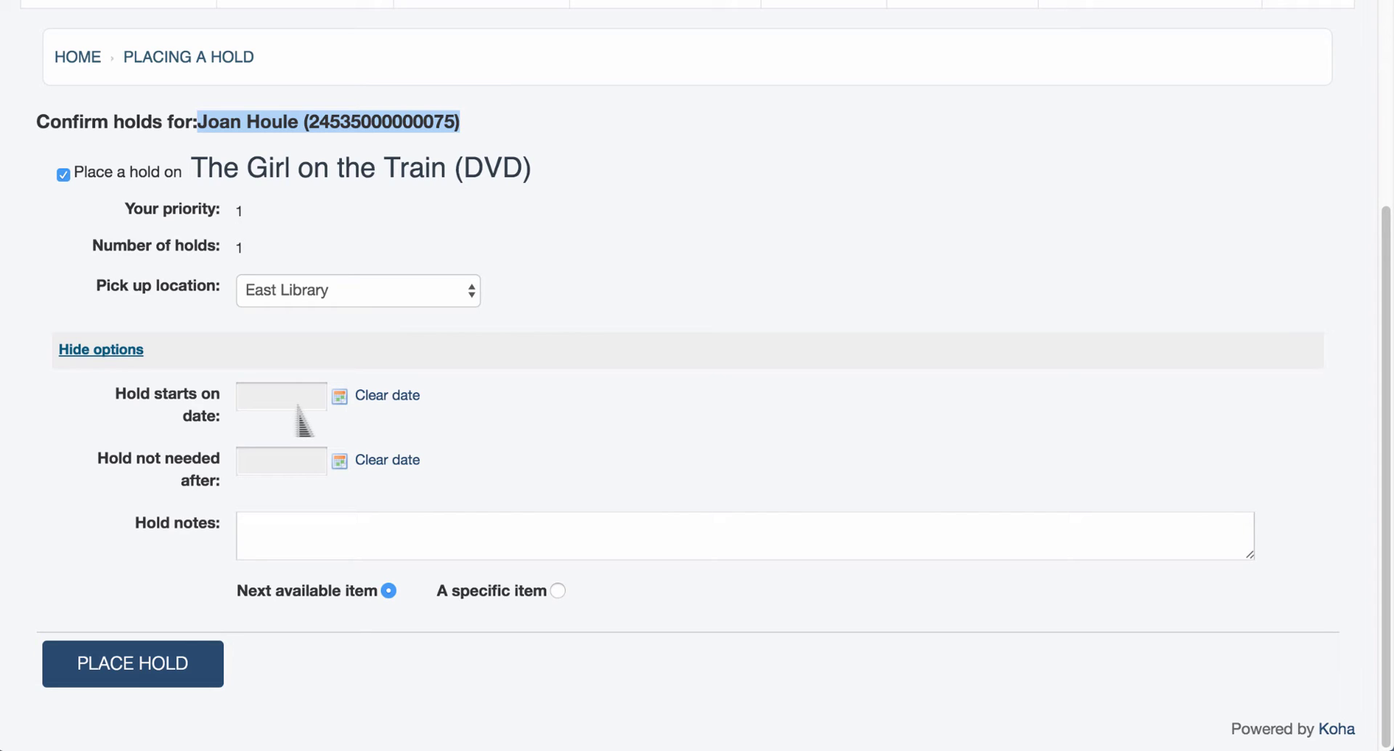
left_click(302, 535)
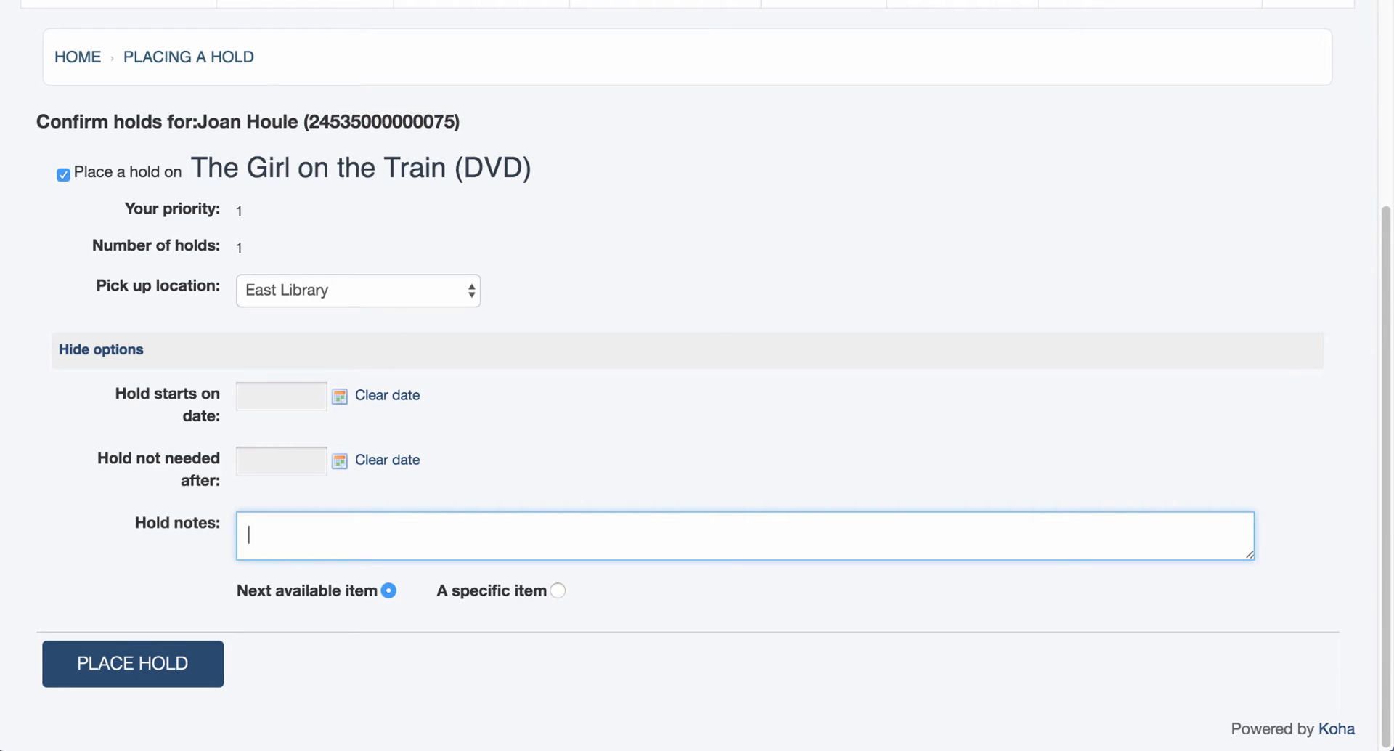
left_click(558, 591)
scroll(698, 375, "down", 2)
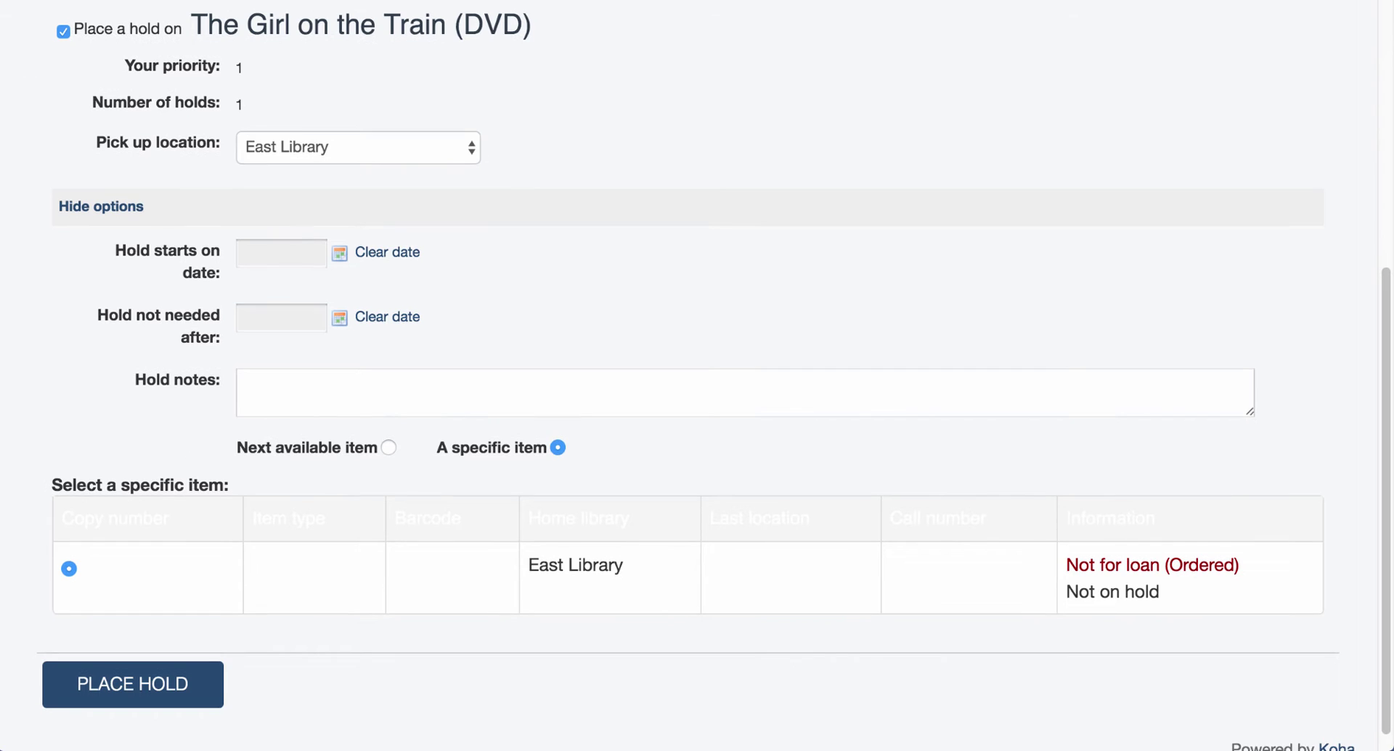
left_click(388, 448)
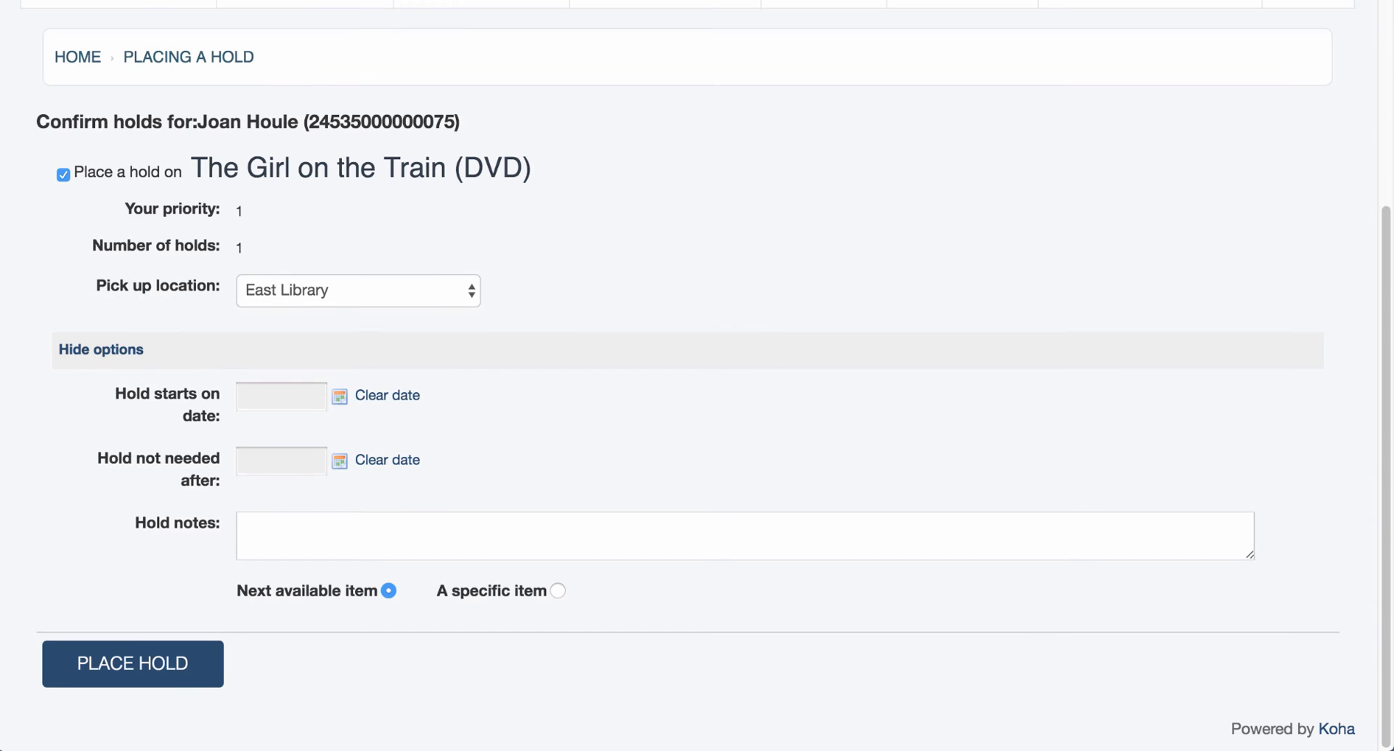
key("Tab")
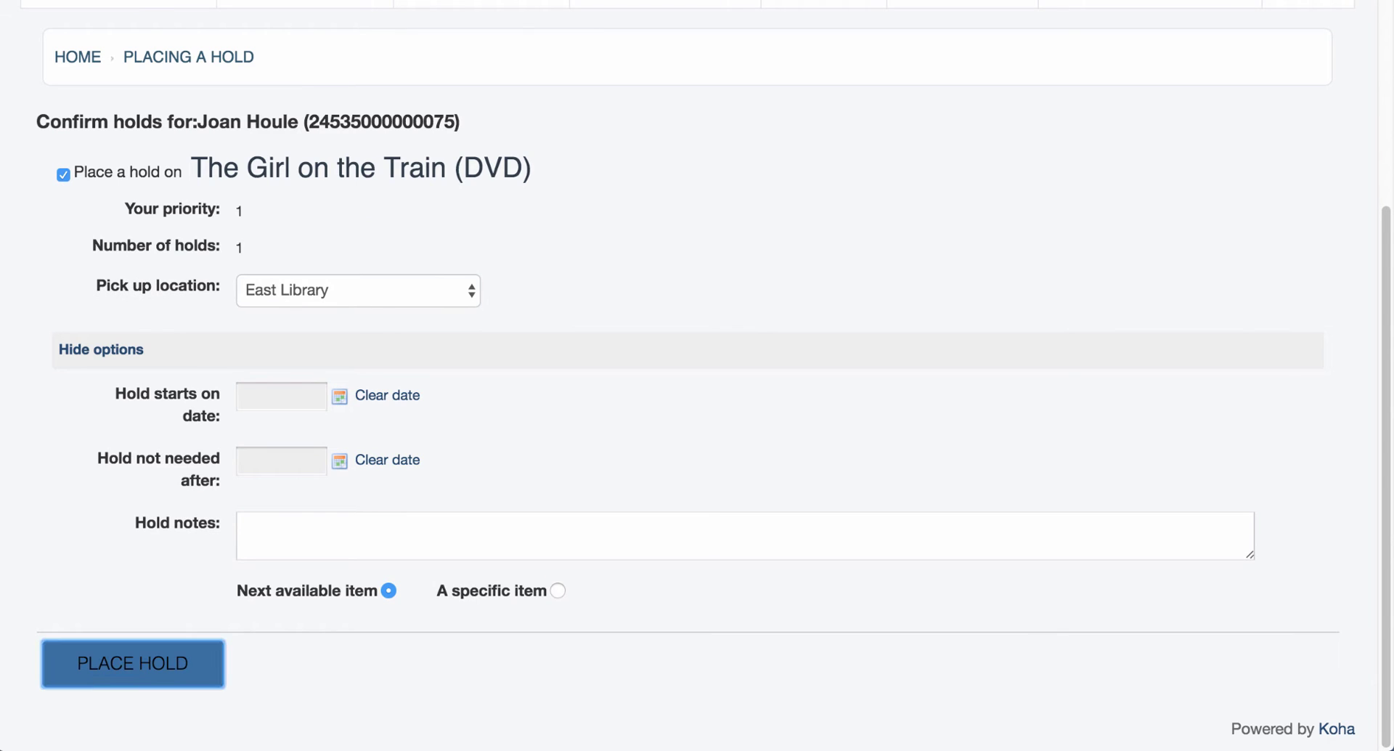
key("Return")
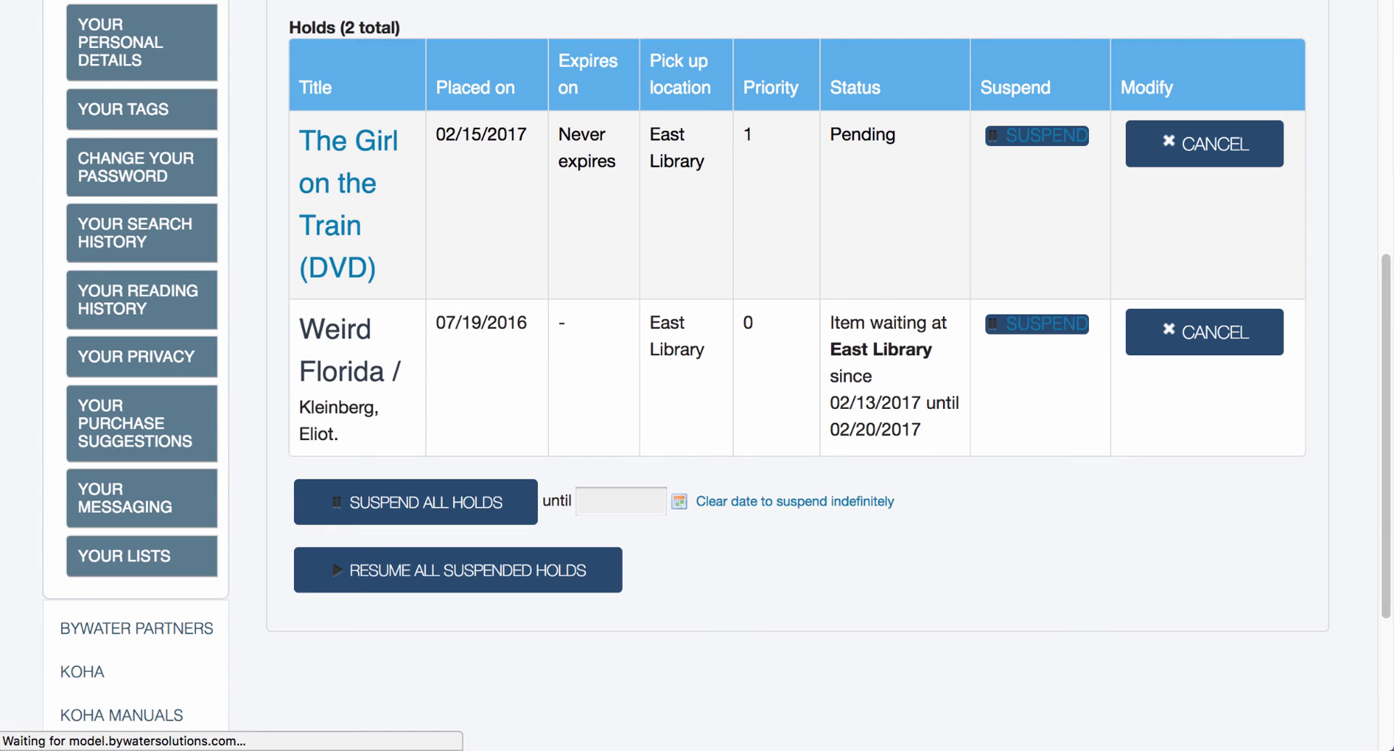
- Look over the holds listed in the account summary, including their status, suspend and cancel options
scroll(697, 375, "up", 4)
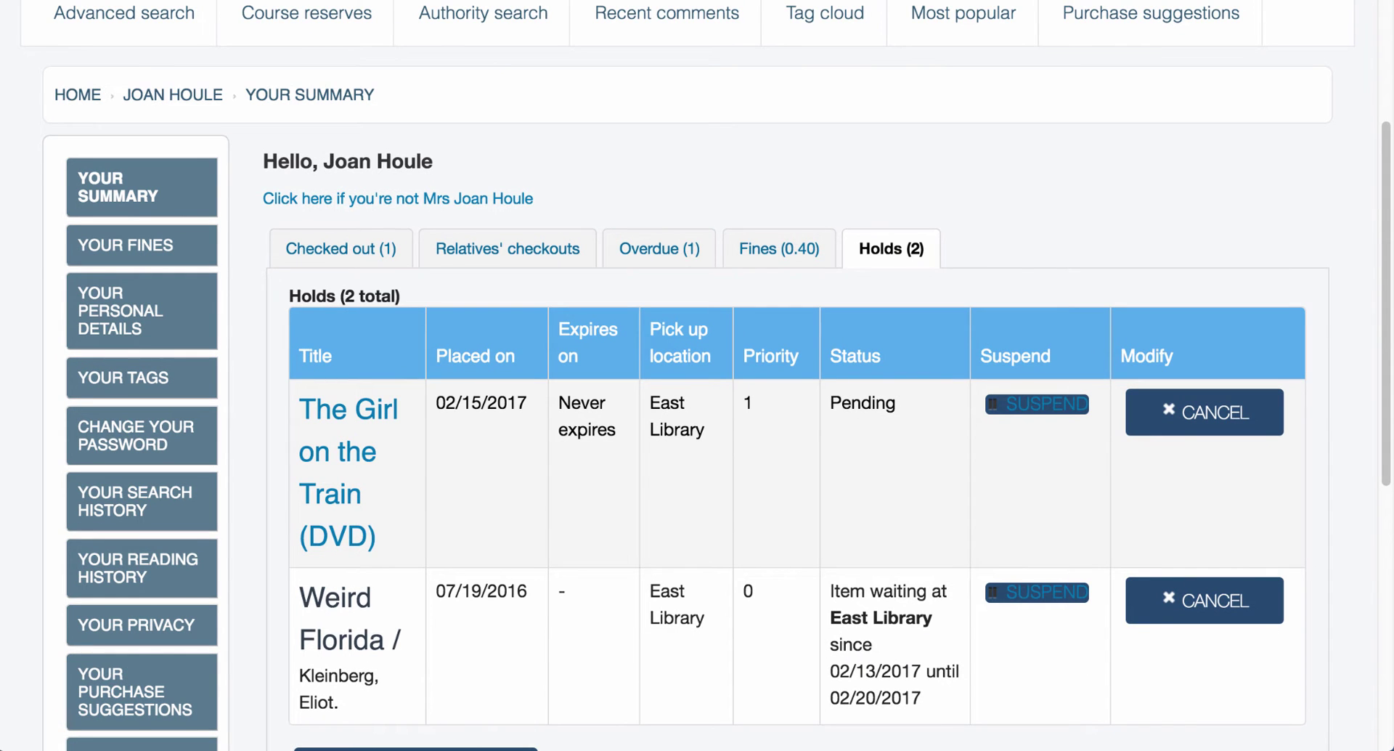
scroll(697, 376, "up", 1)
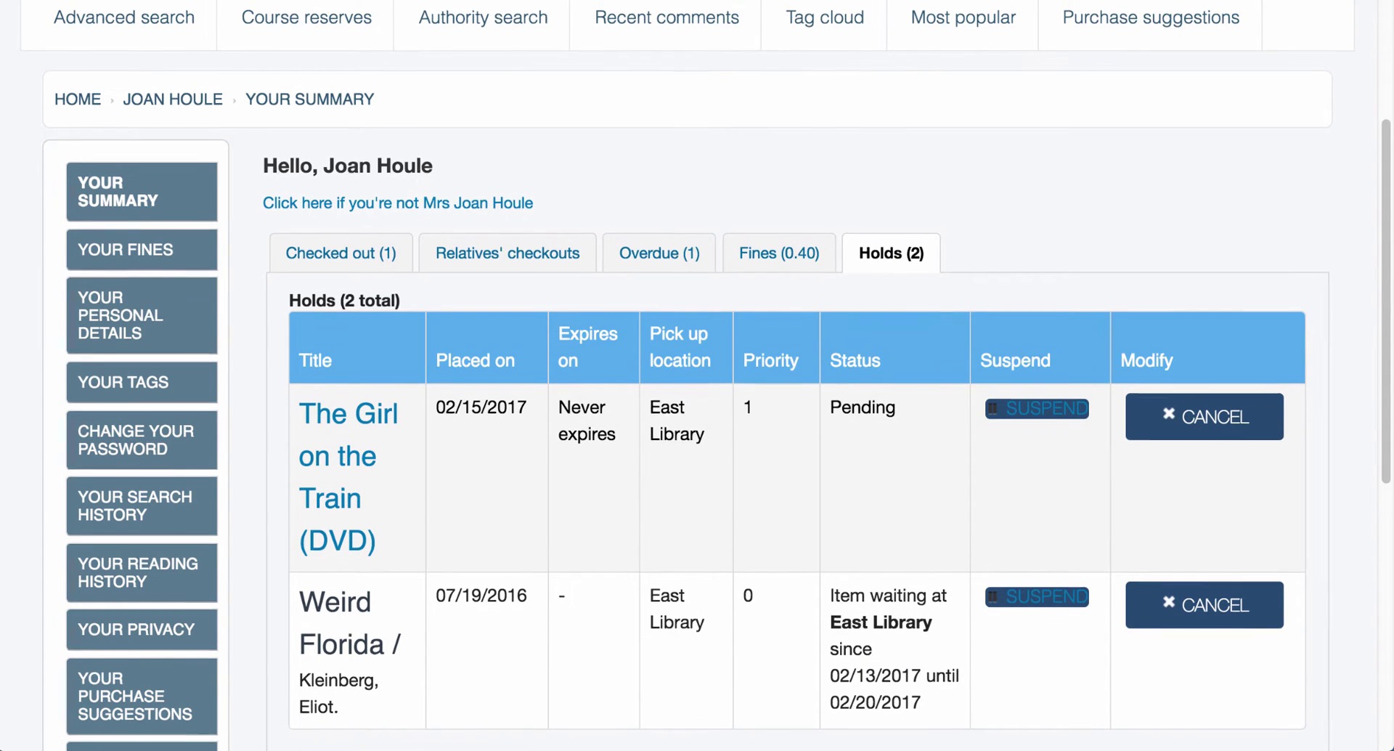
scroll(697, 375, "down", 1)
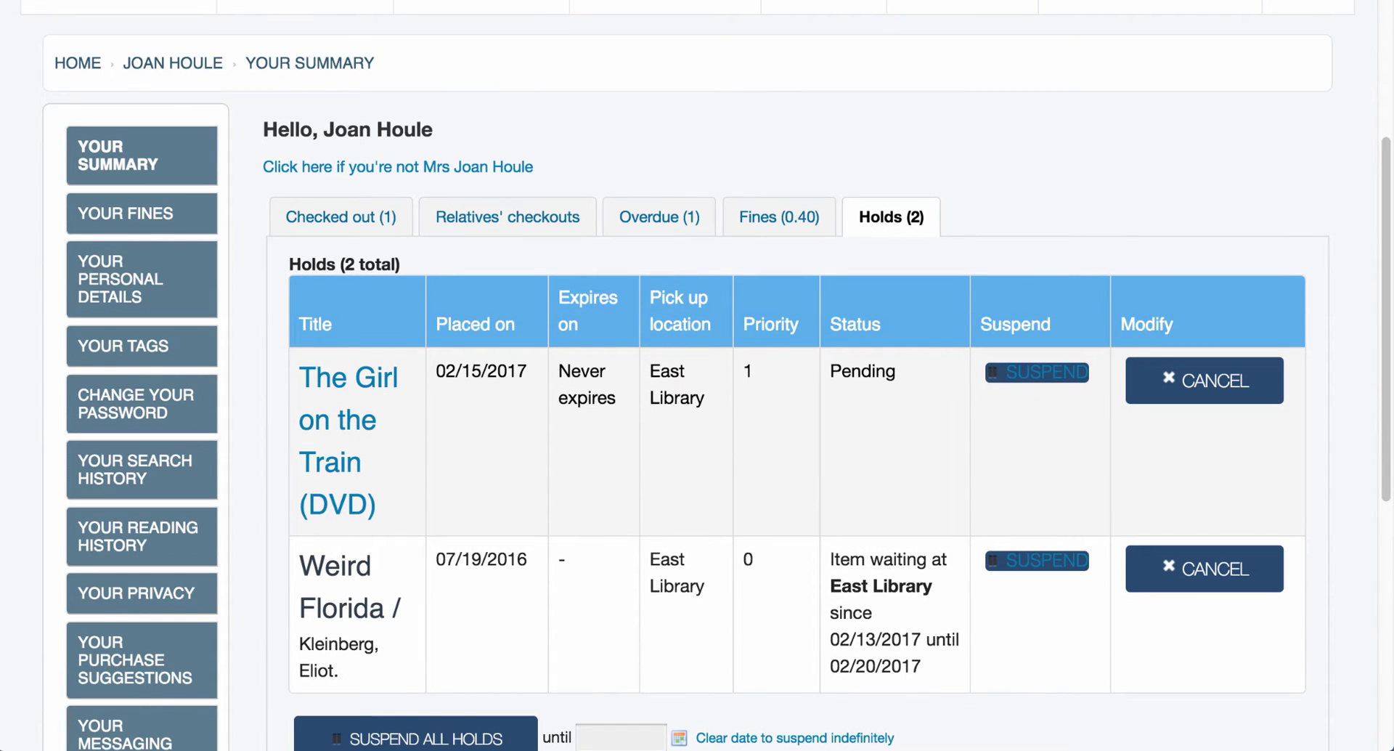
- Review the account's checked out items, relatives' checkouts, overdue items and fines in the summary
left_click(341, 216)
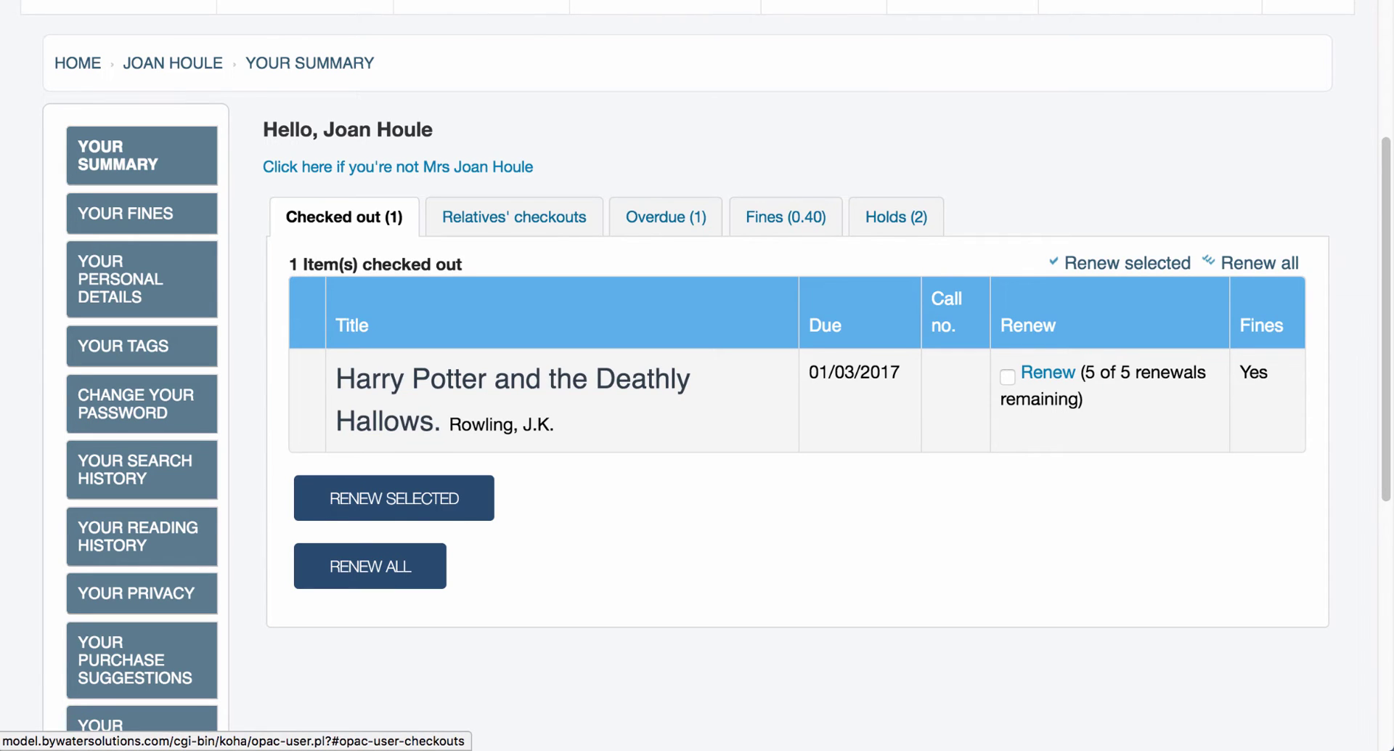
left_click(514, 217)
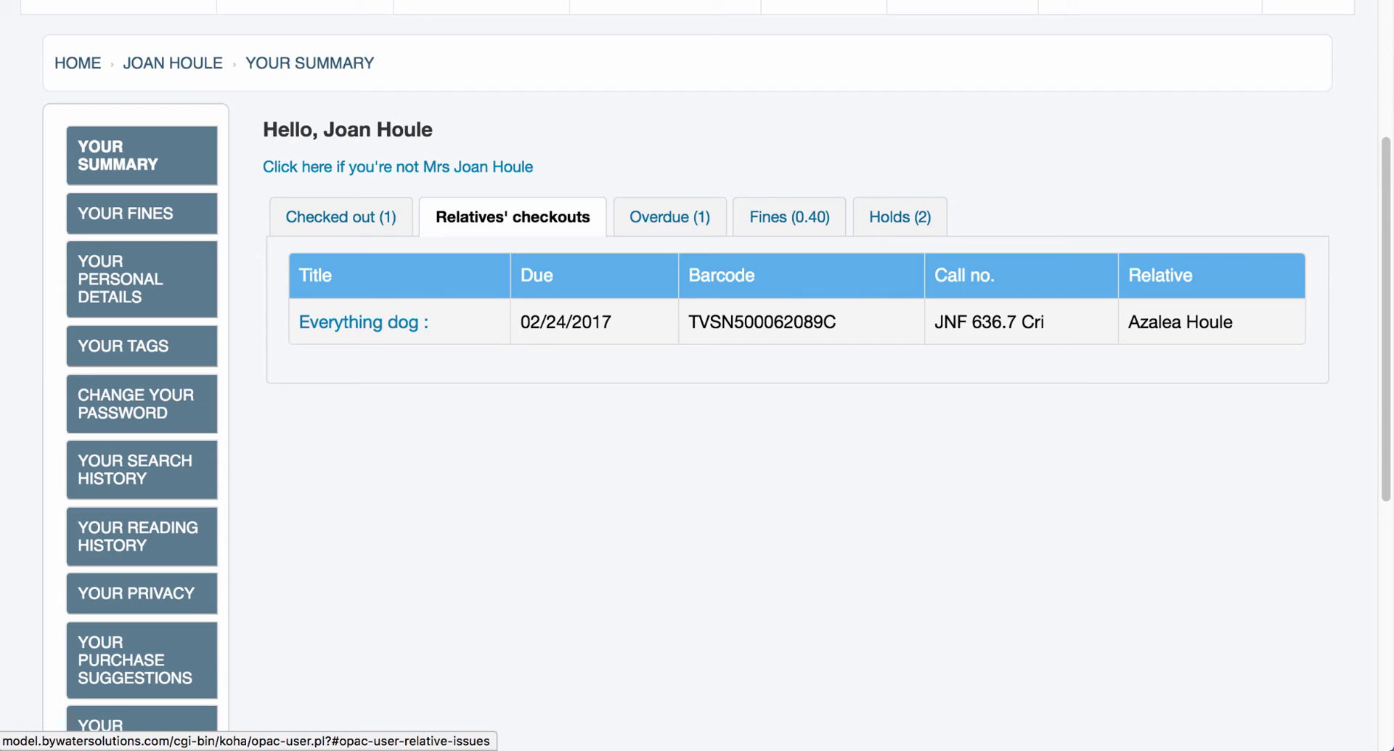
left_click_drag(1234, 322, 1128, 322)
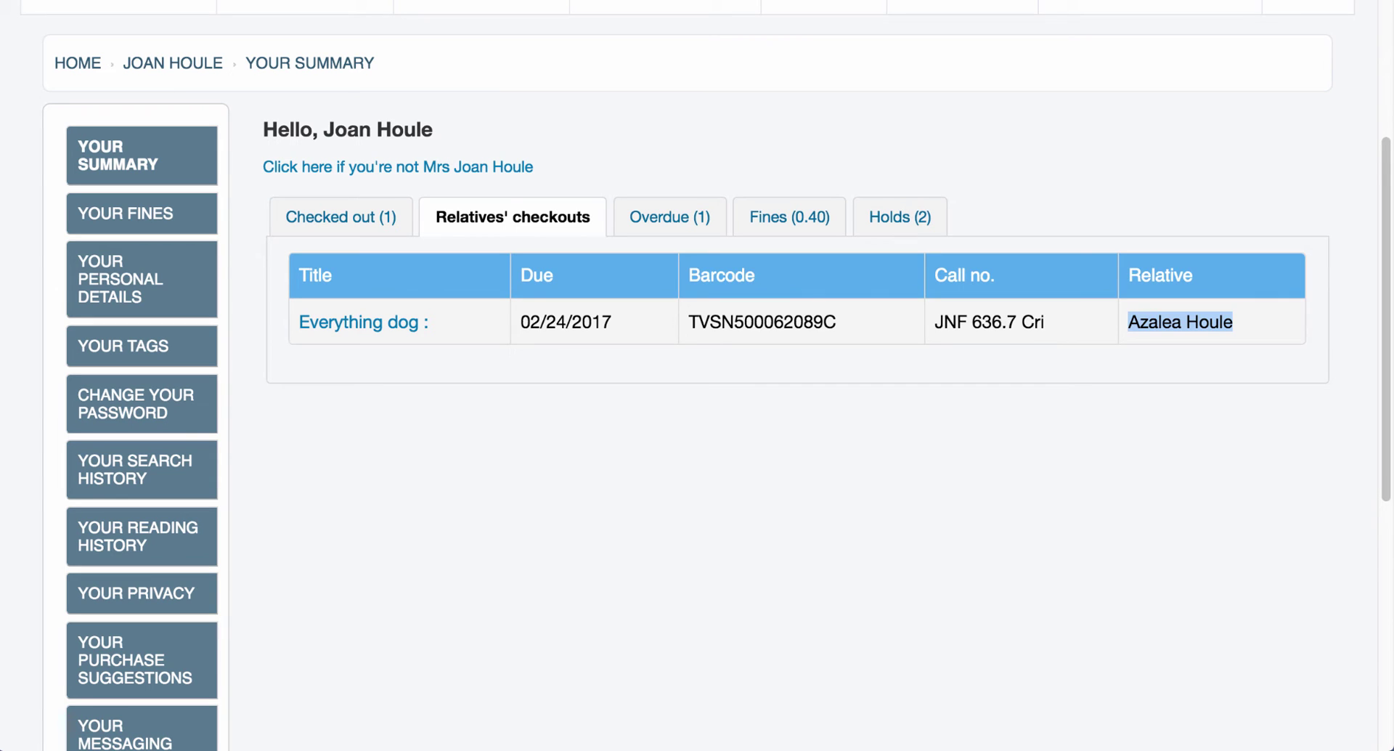
left_click(670, 217)
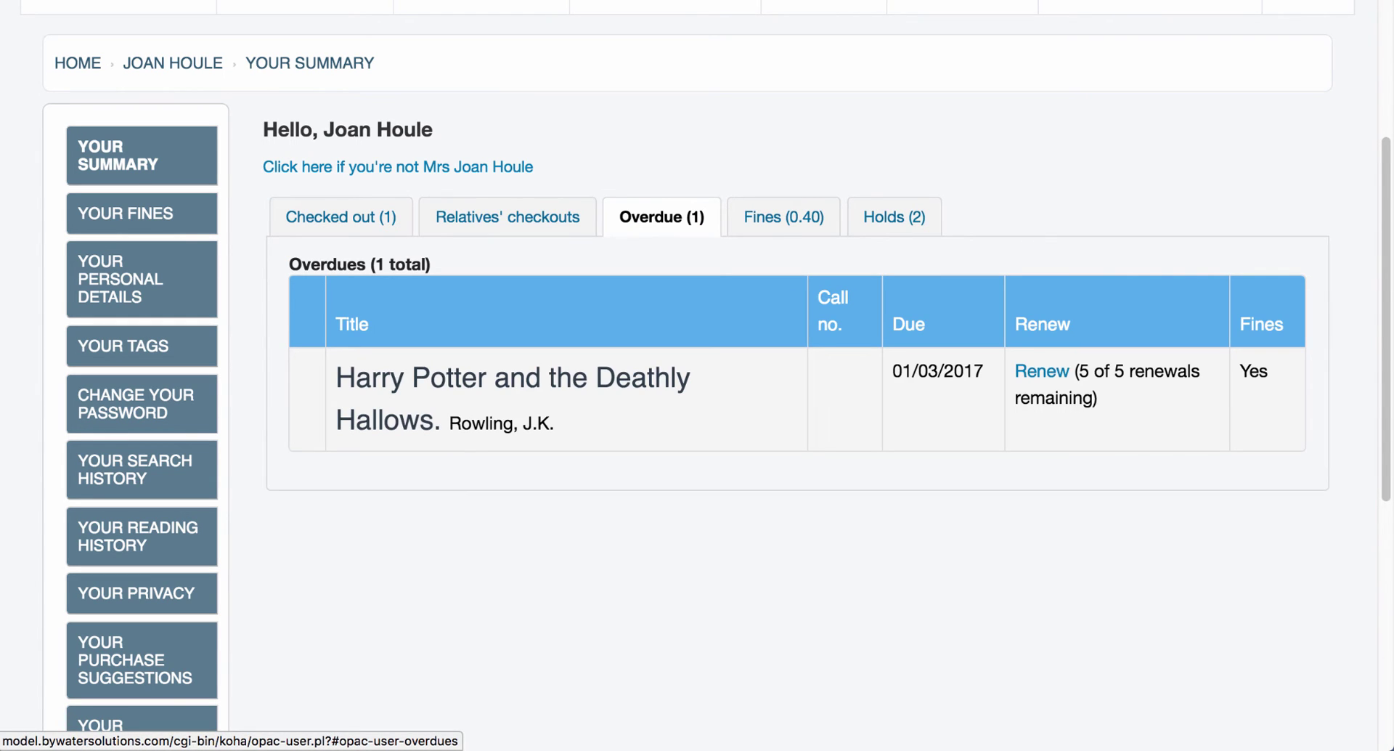
left_click(784, 217)
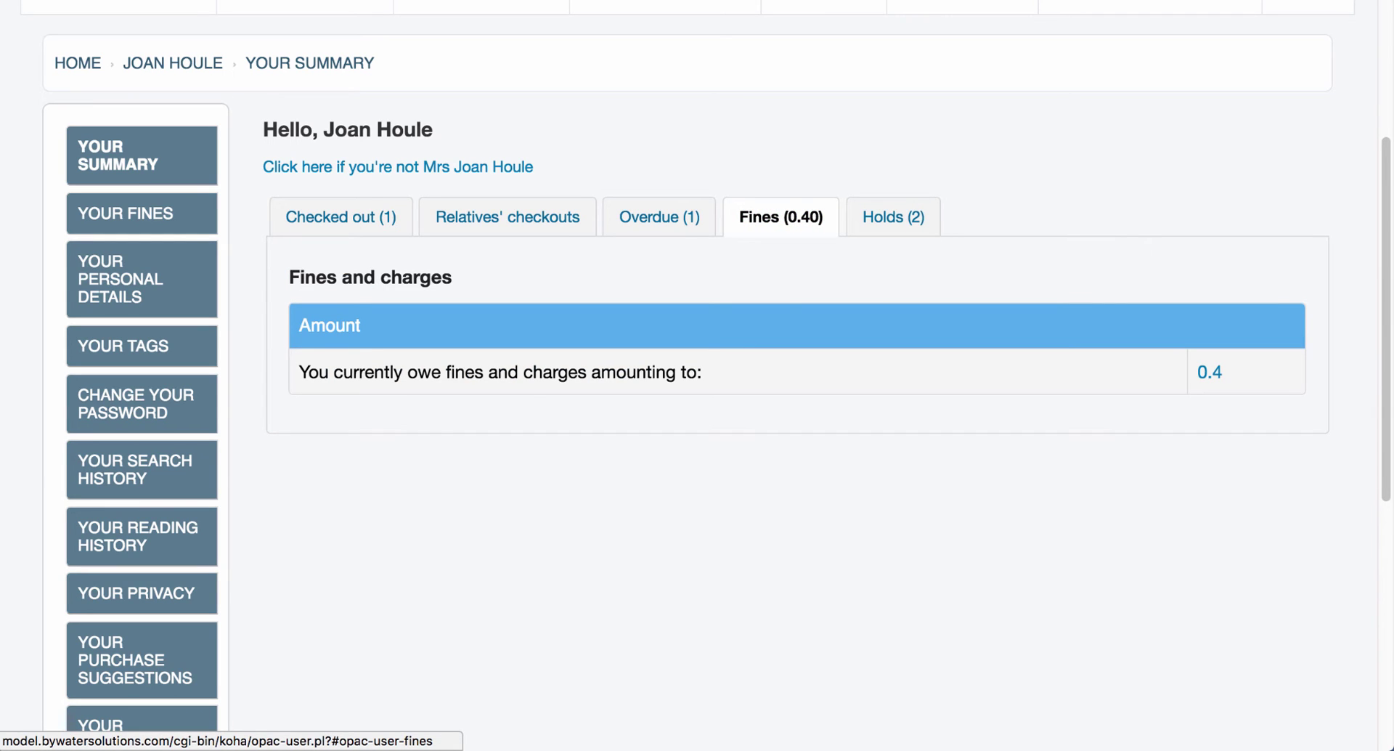
left_click_drag(298, 372, 702, 372)
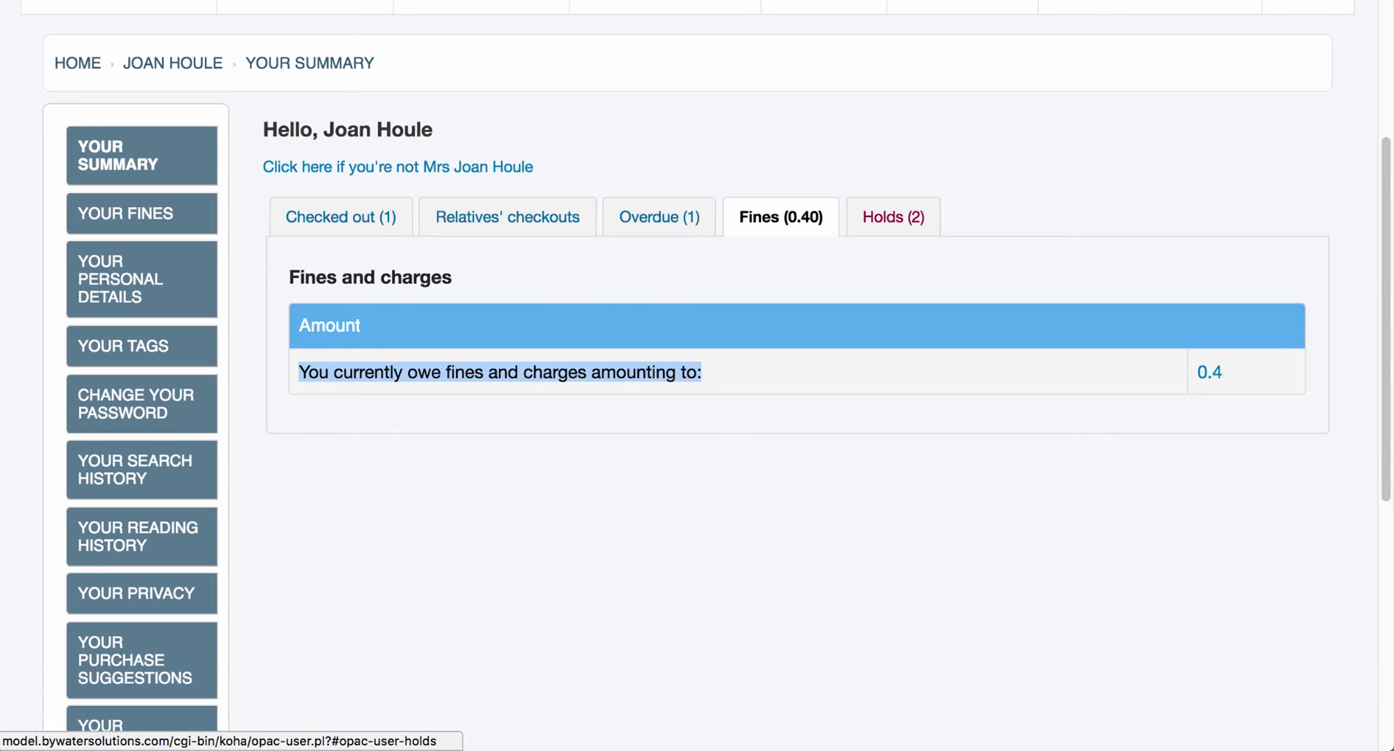
- Return to the account's holds and examine the status of the Weird Florida hold
left_click(893, 216)
scroll(698, 375, "down", 3)
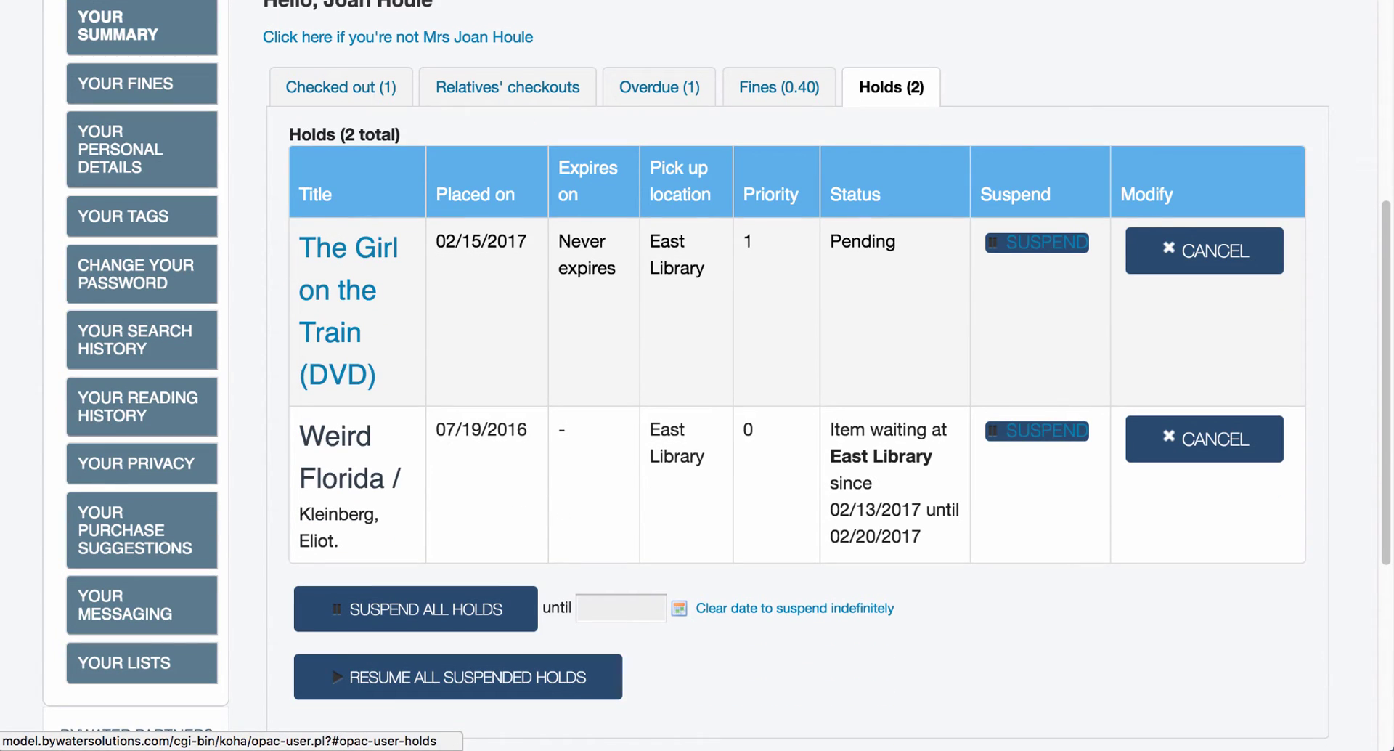
left_click_drag(830, 429, 921, 536)
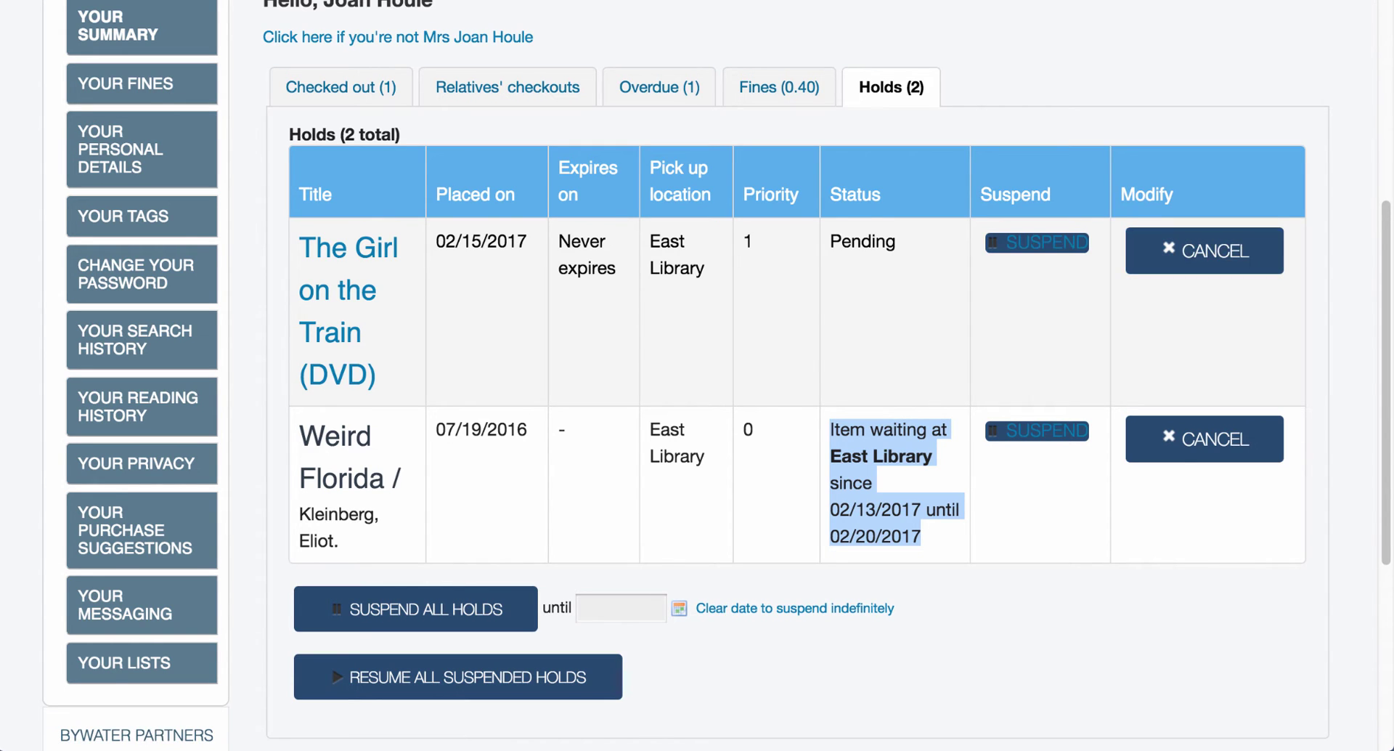
- Open the account's detailed fines and charges and review the entries and the online payment method
scroll(799, 364, "up", 2)
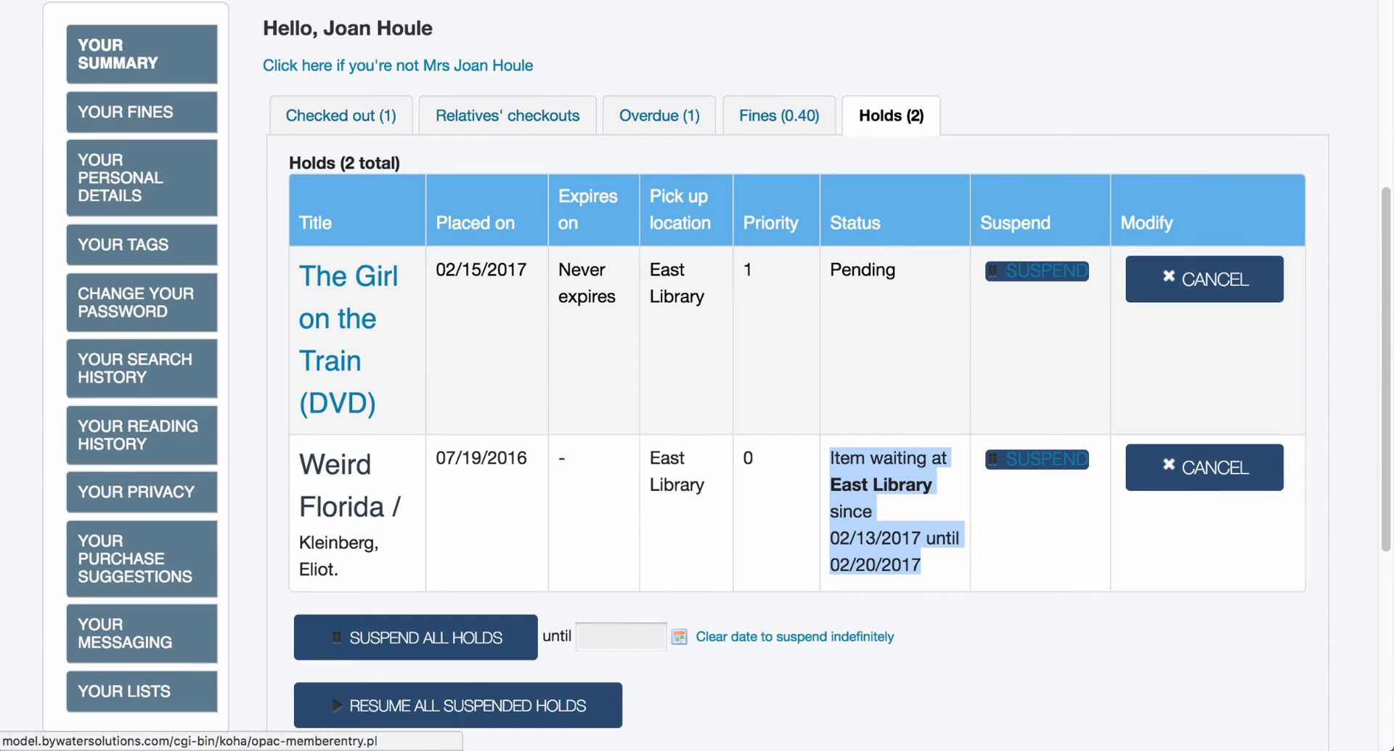
left_click(126, 111)
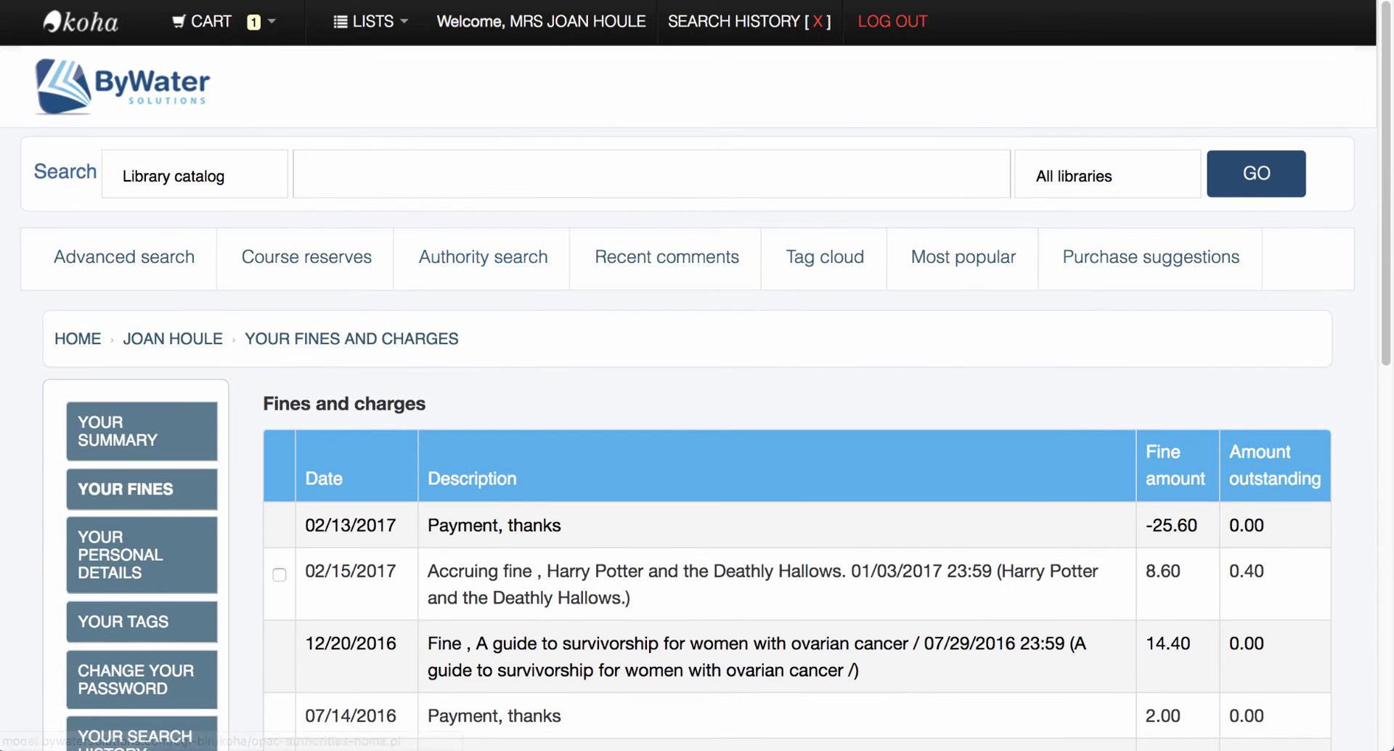
scroll(799, 436, "down", 3)
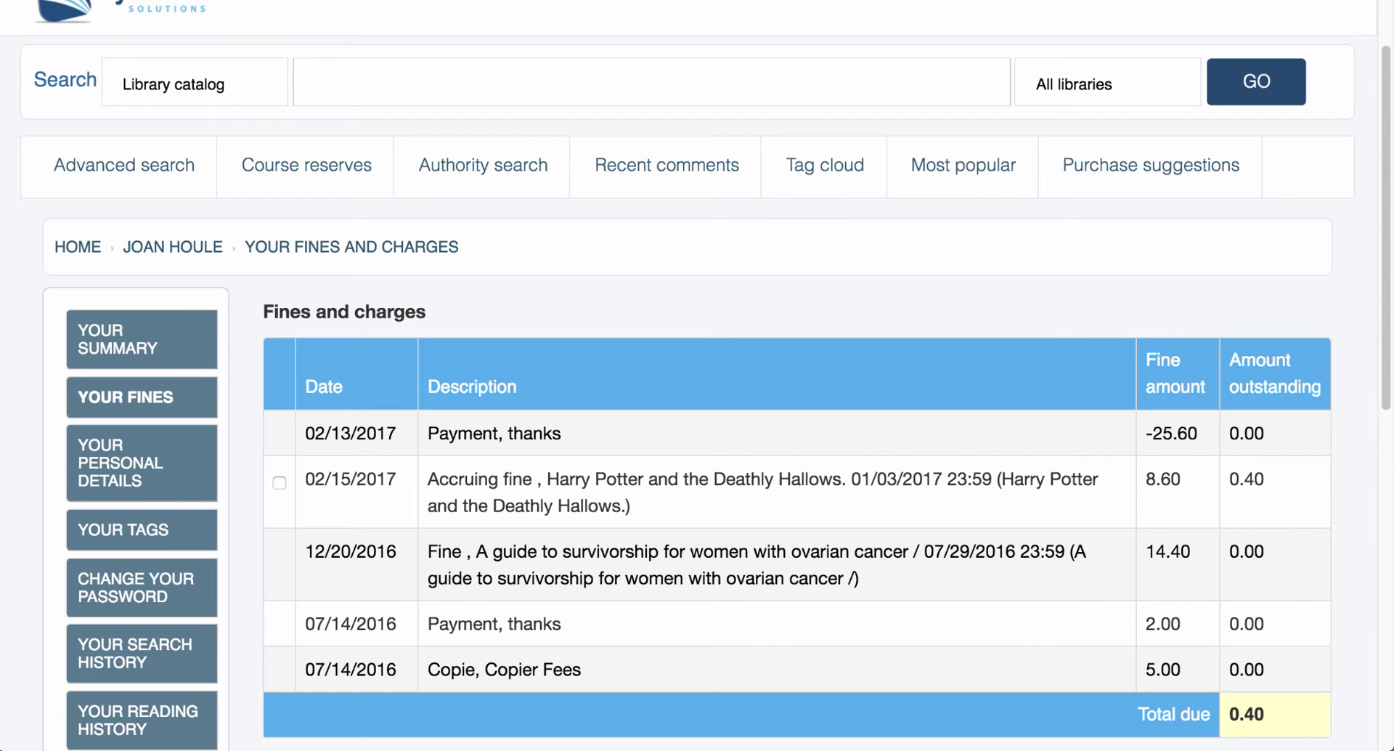
scroll(697, 375, "down", 5)
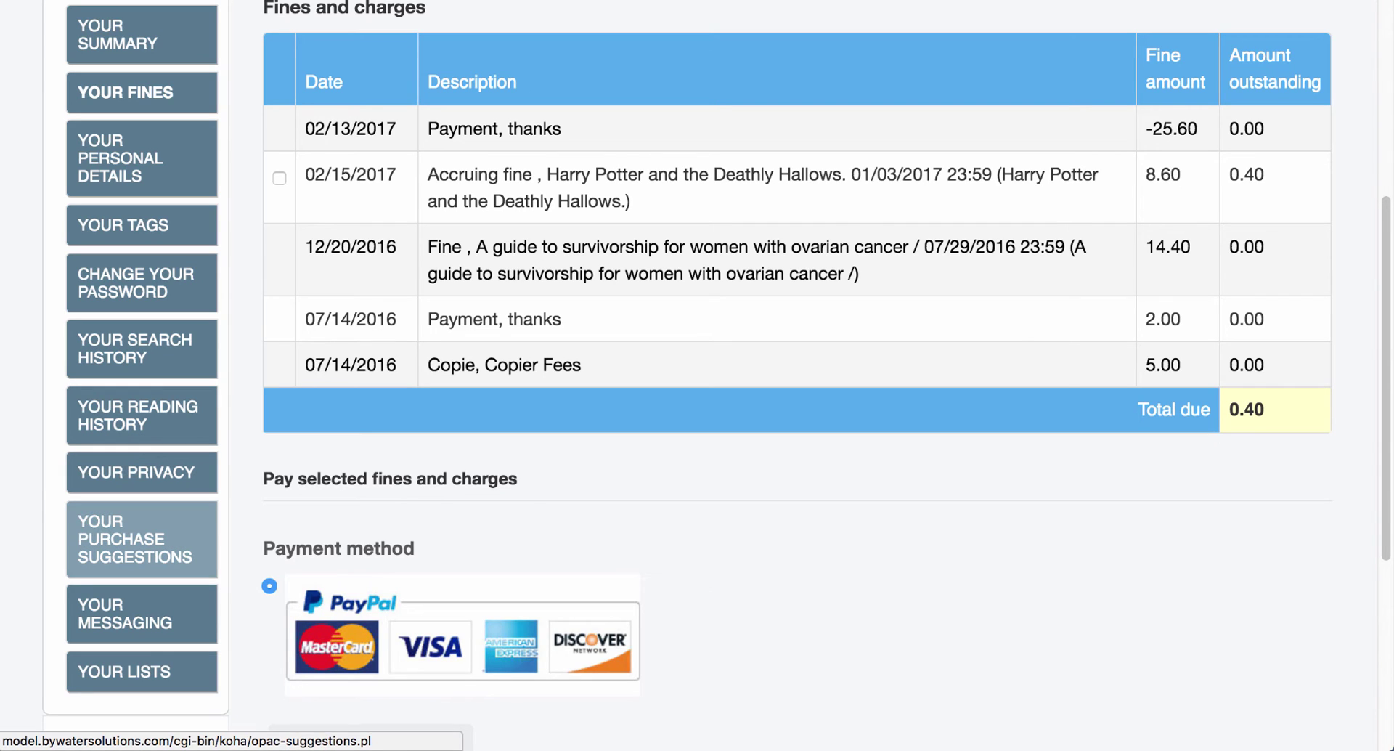
- View the account's purchase suggestions page
left_click(138, 539)
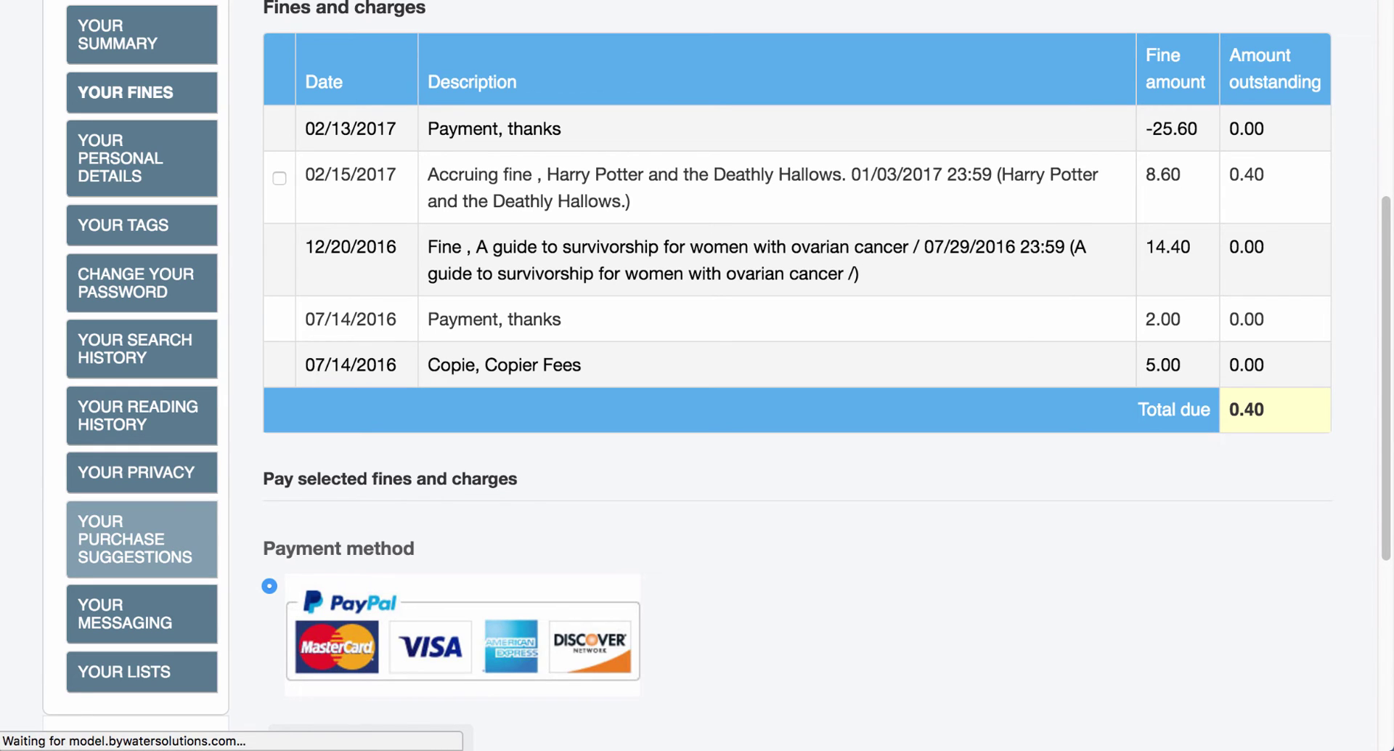
scroll(697, 377, "down", 2)
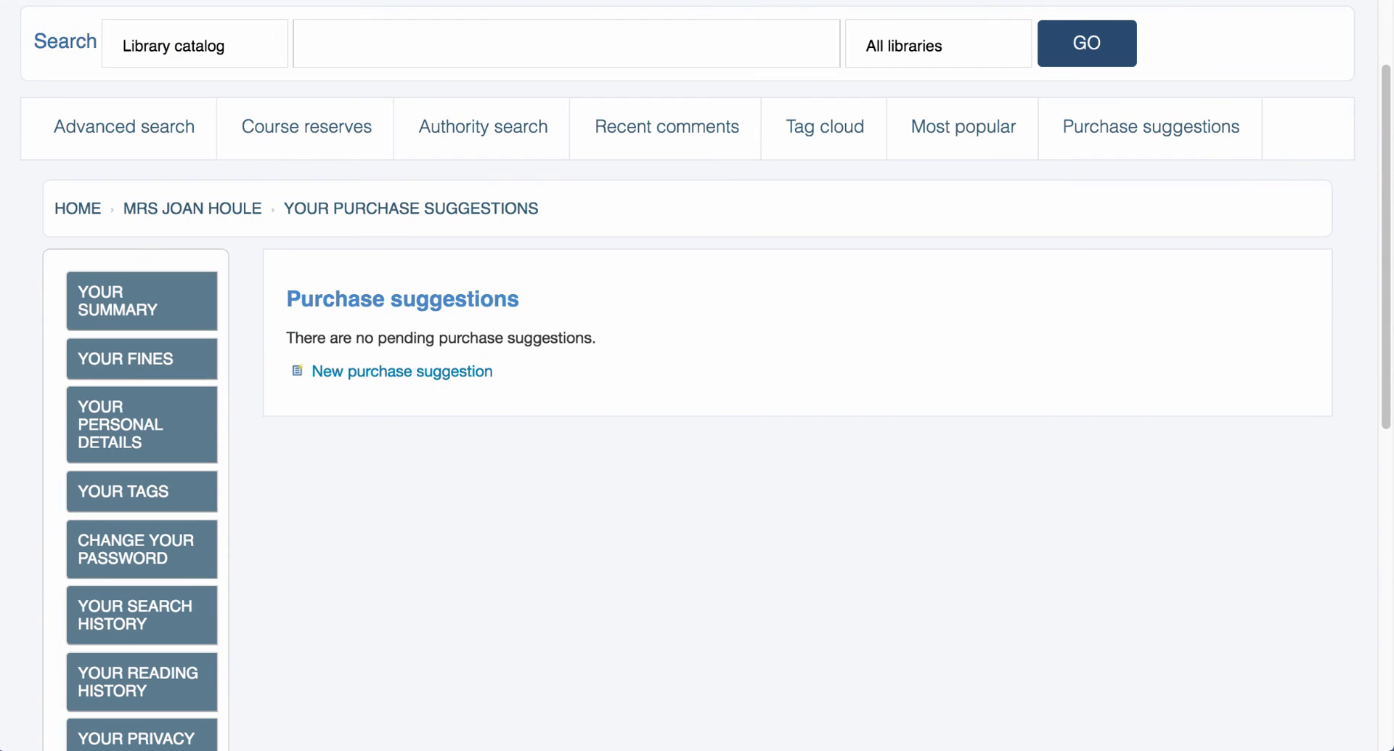
scroll(697, 377, "down", 5)
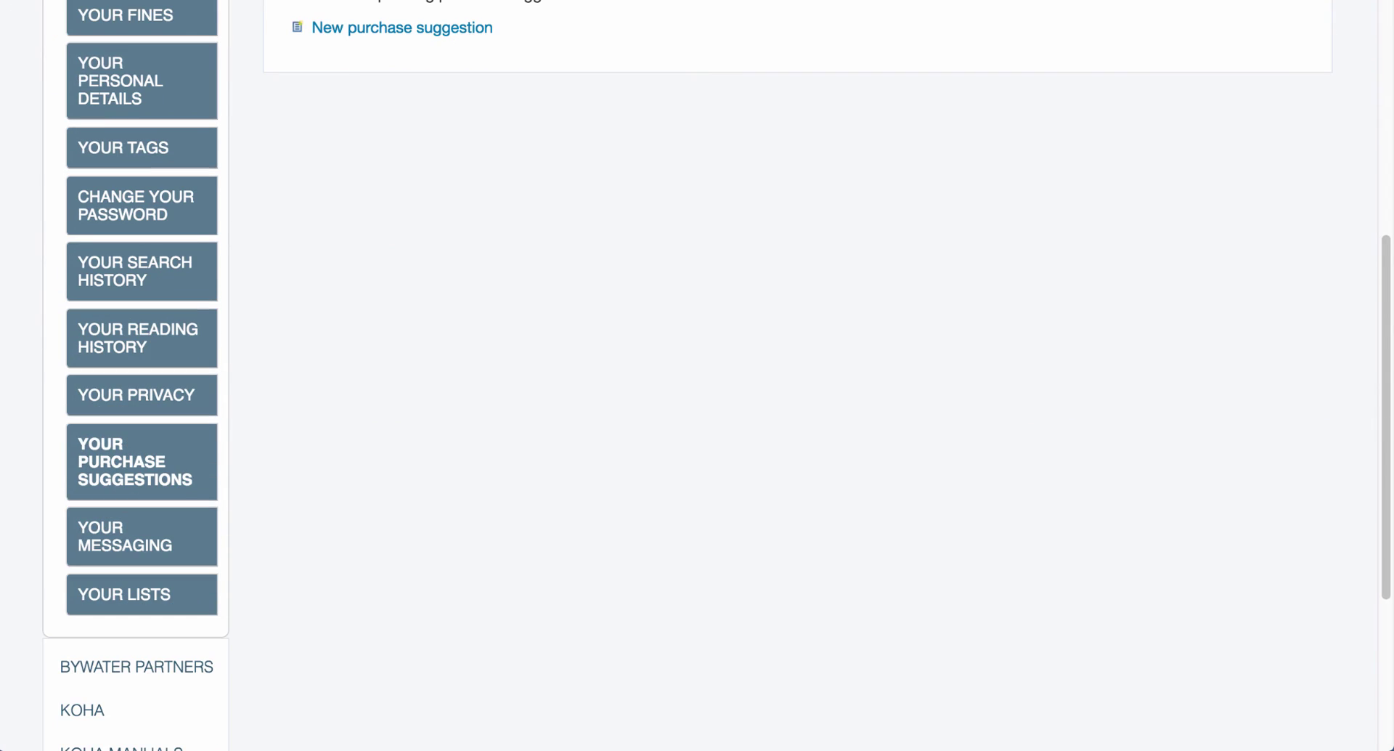
- In the account's messaging settings, set Item check-in to Do not notify and submit the changes
left_click(142, 536)
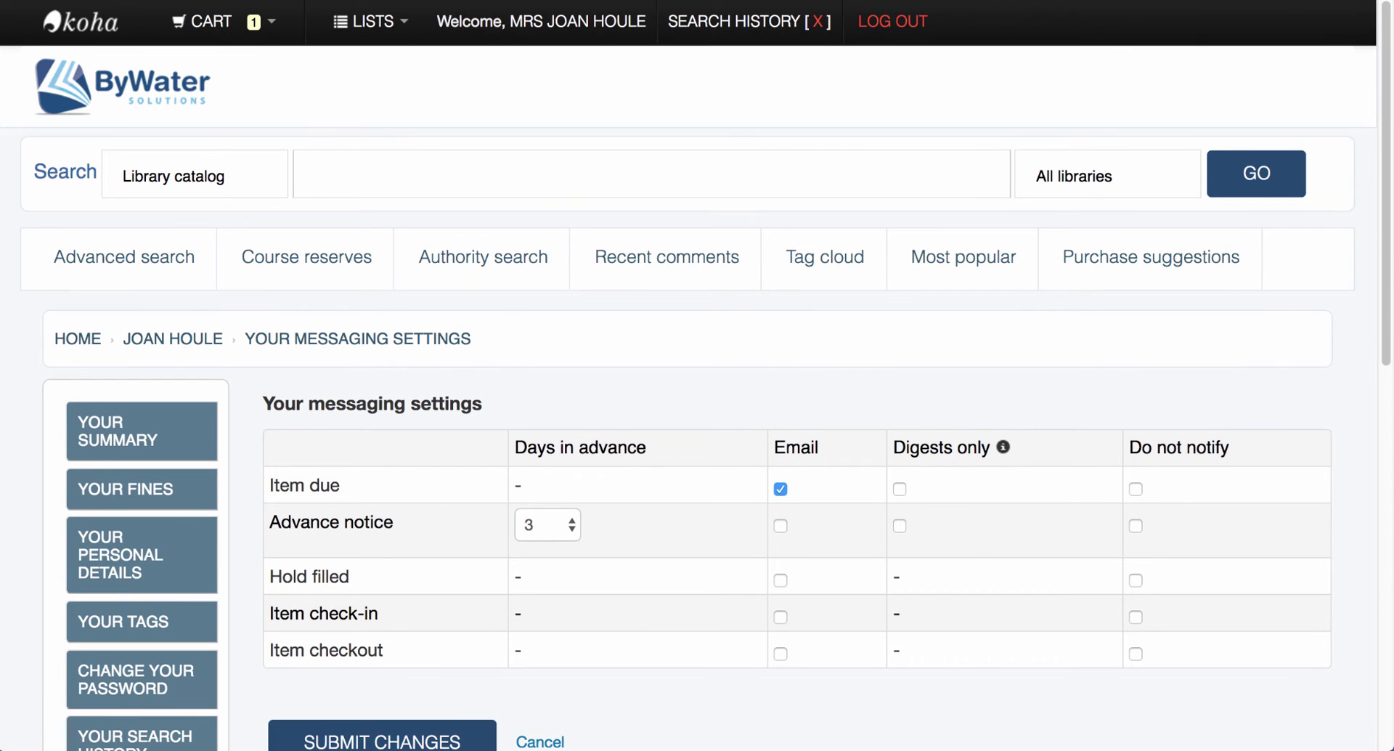
scroll(697, 436, "down", 3)
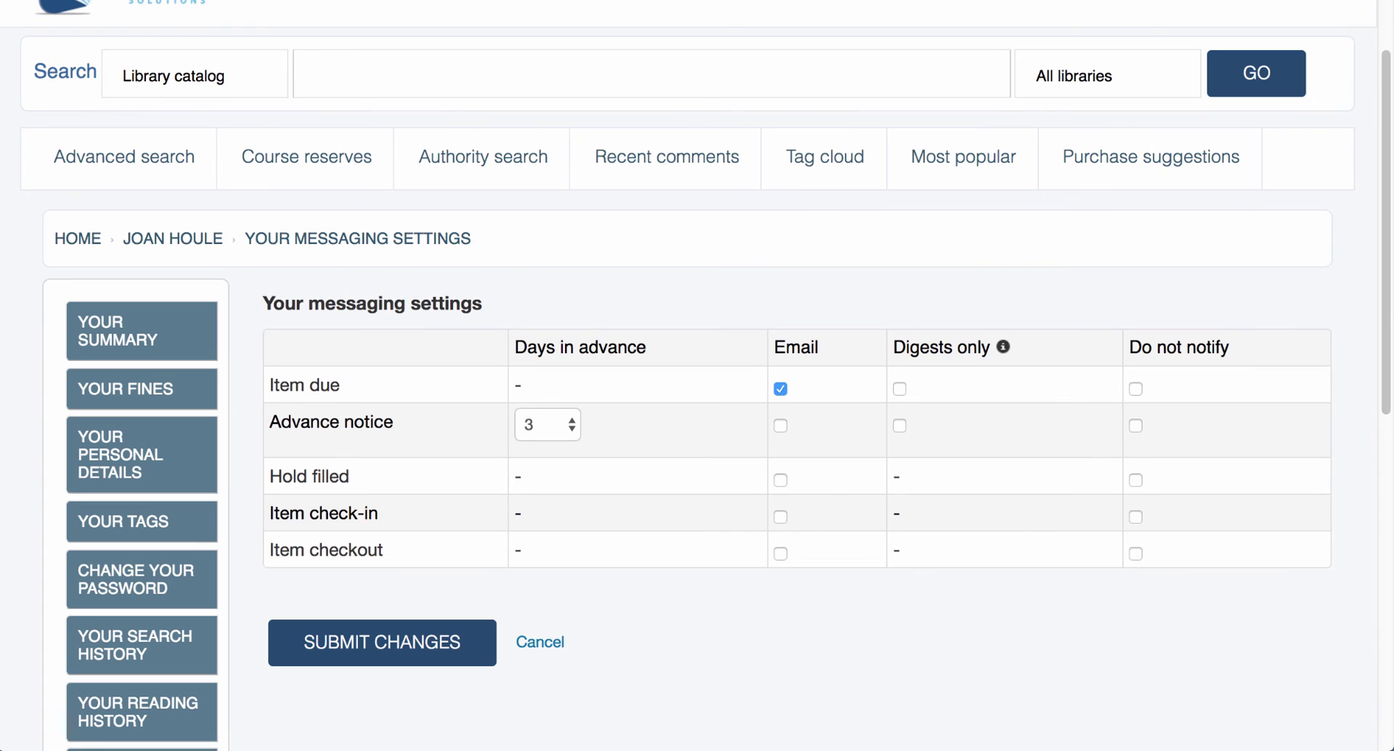
left_click(1136, 516)
left_click(382, 642)
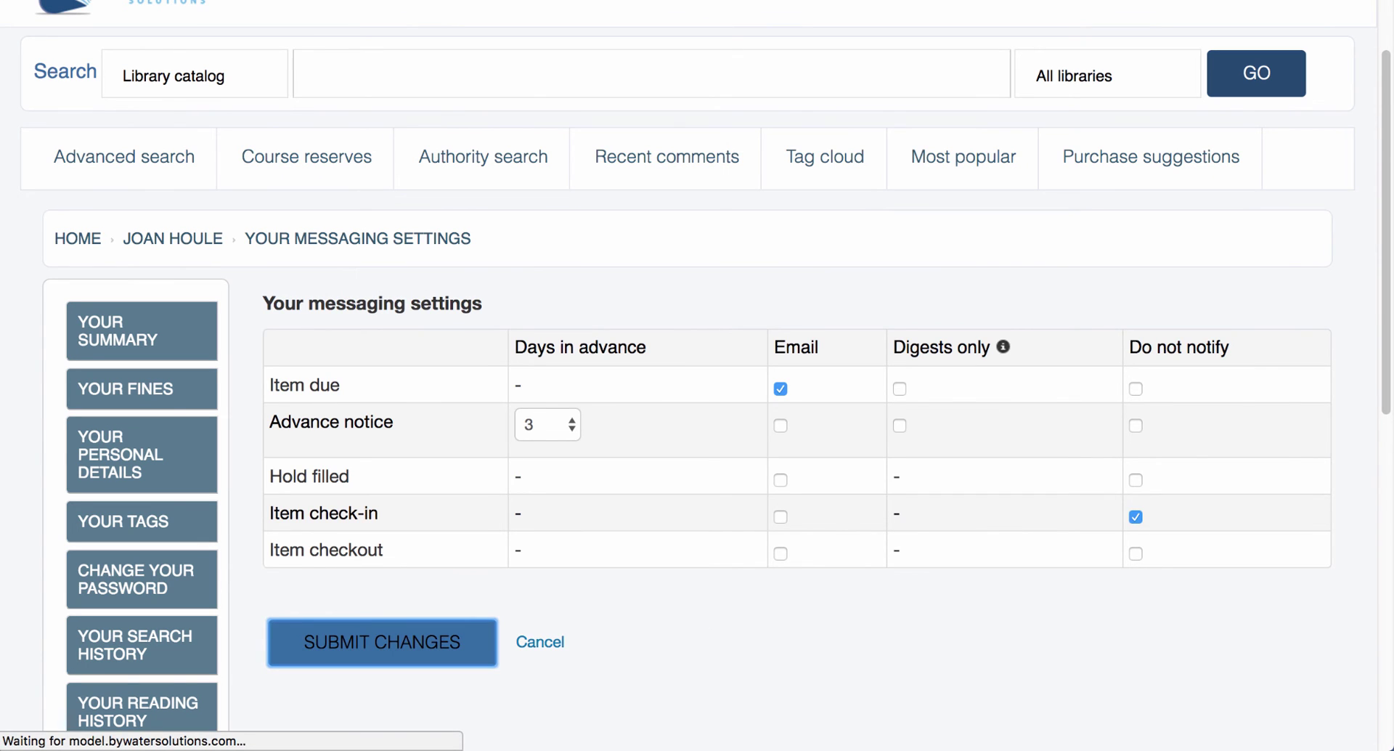
- Check the updated messaging settings, and open the account's own lists
scroll(726, 377, "down", 3)
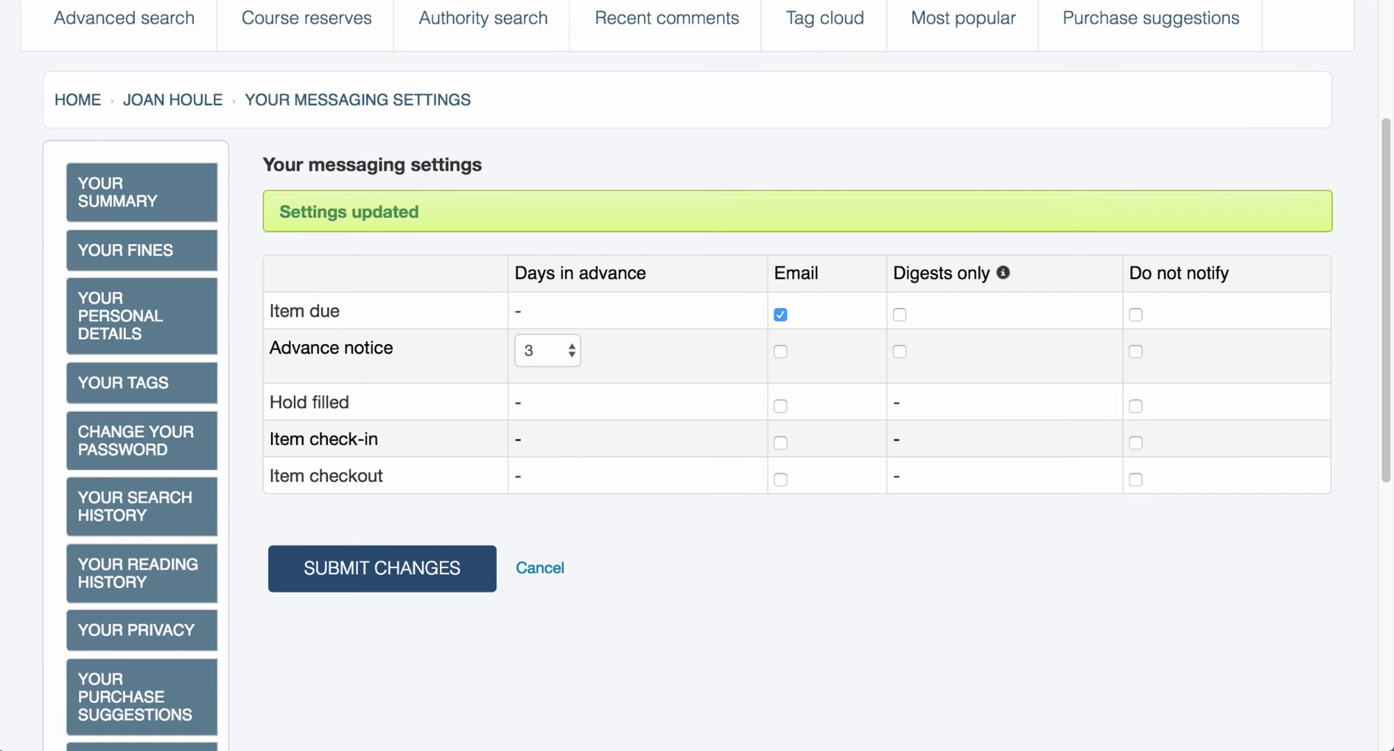
scroll(727, 378, "down", 4)
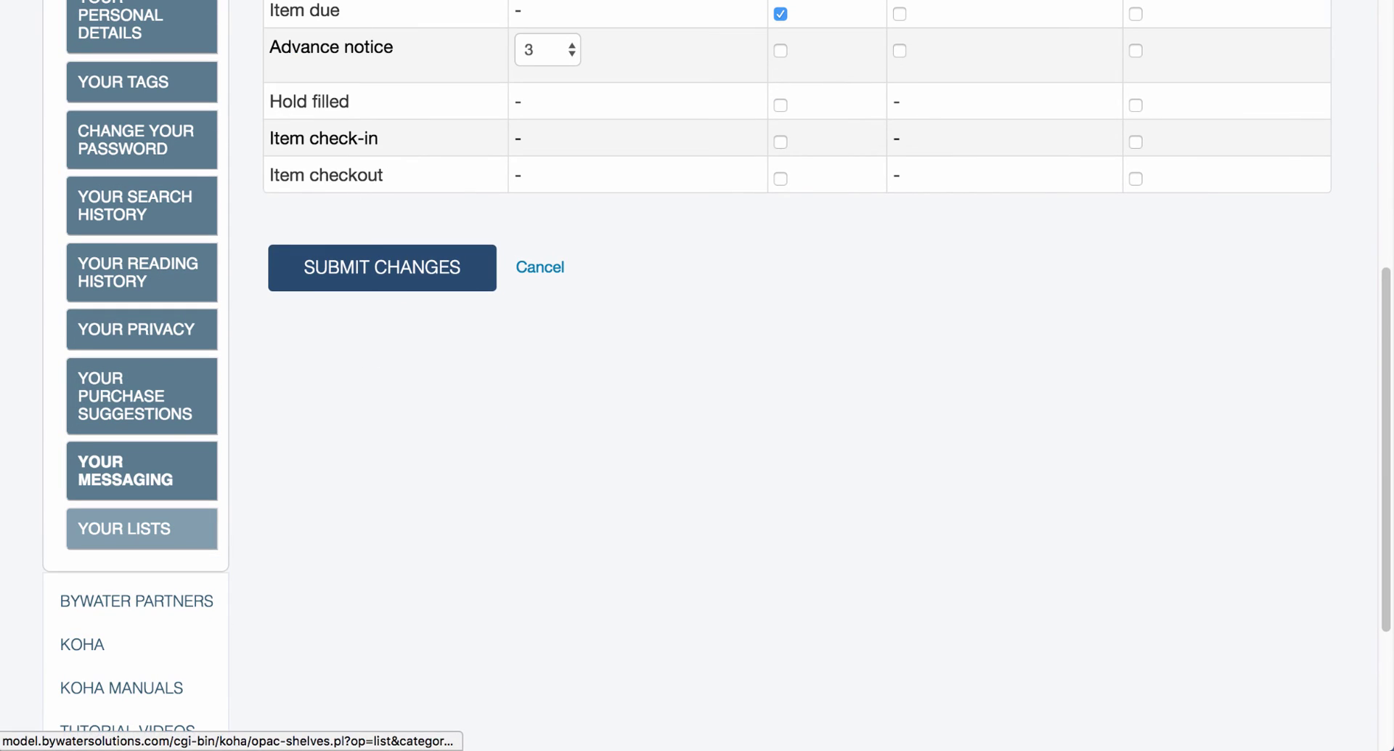
left_click(138, 529)
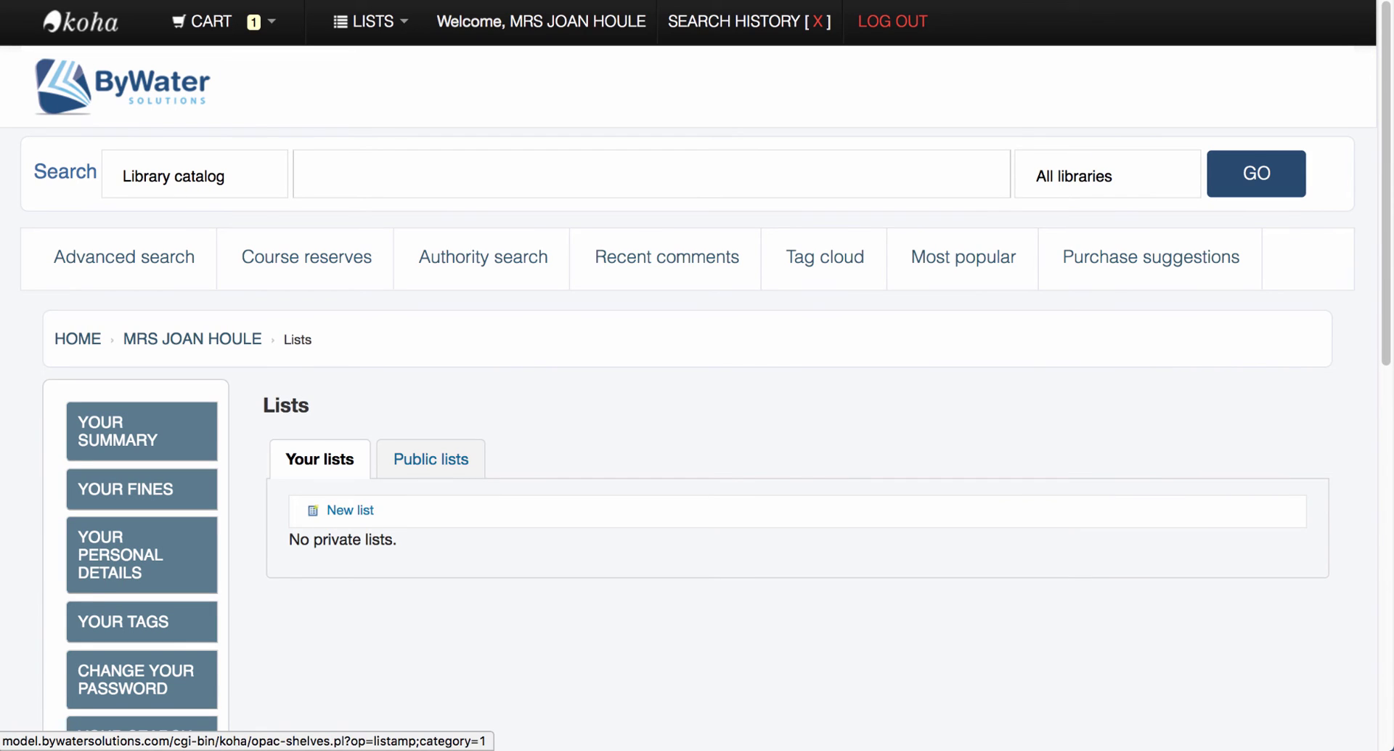
- Start a new list and review the name, sorting, category and permission settings of its form
left_click(351, 510)
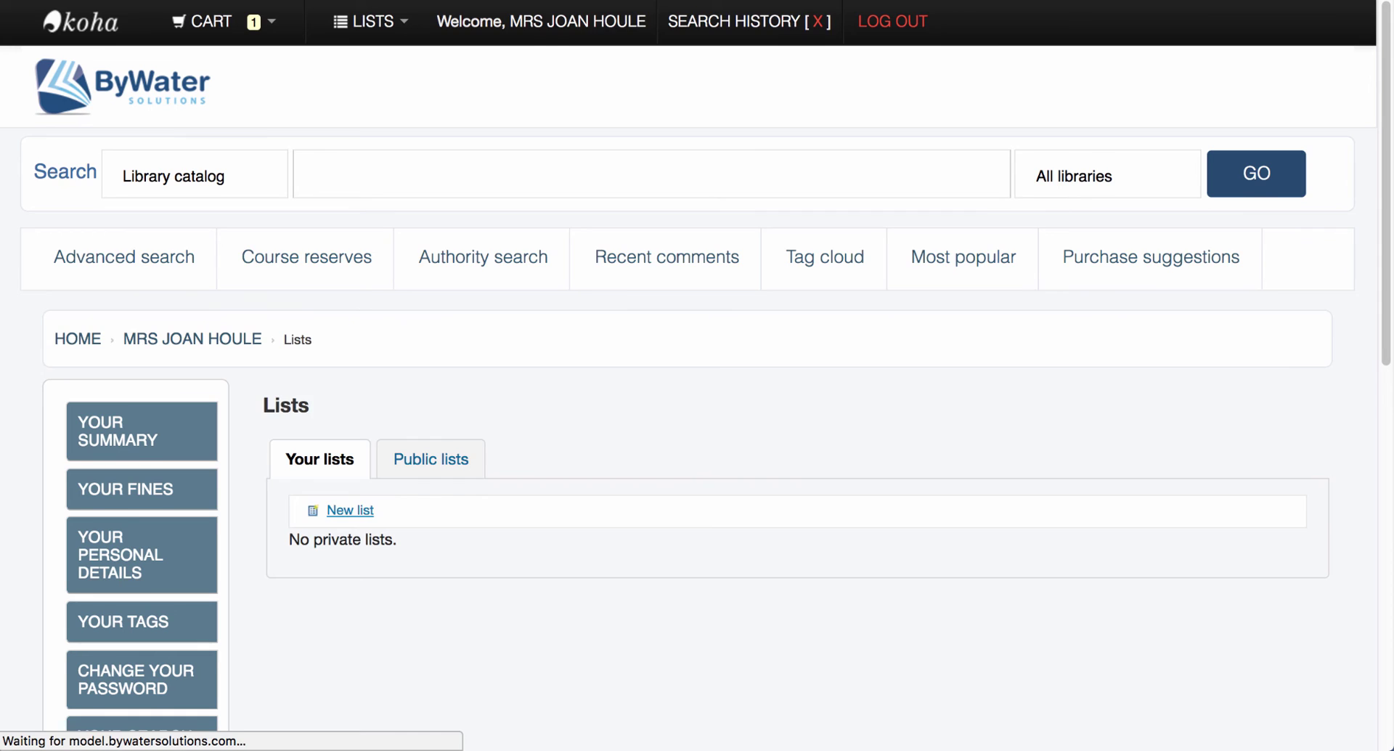
scroll(697, 376, "down", 3)
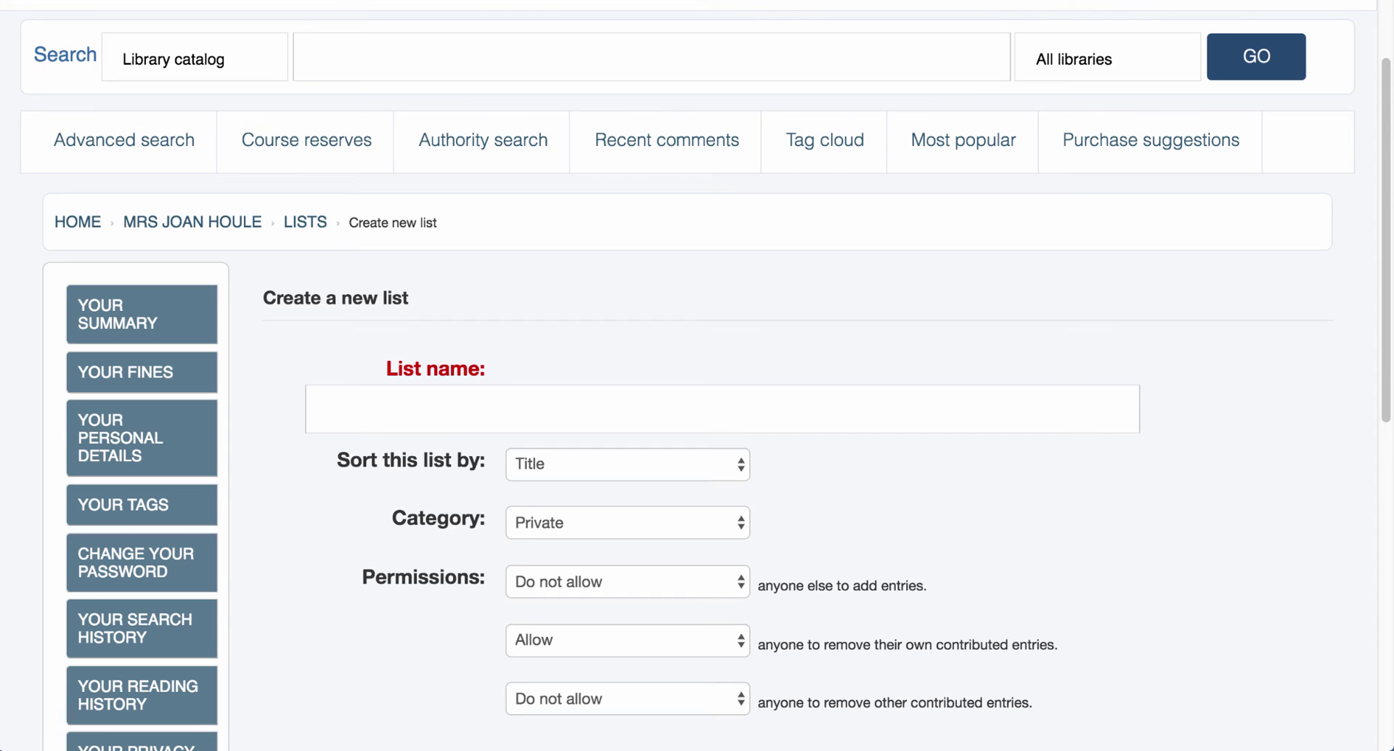
- Open the account's fines and charges and review the entries and the PayPal payment method
left_click(142, 371)
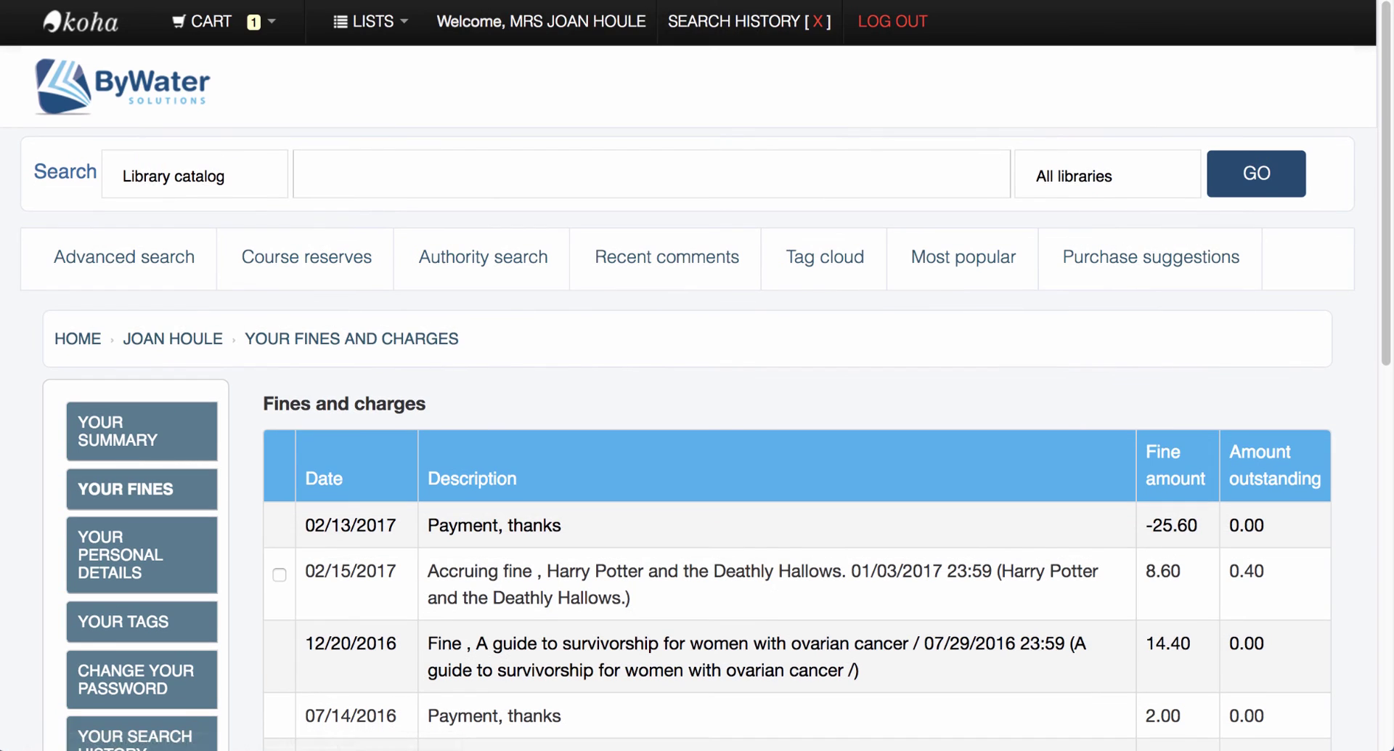
scroll(697, 376, "down", 10)
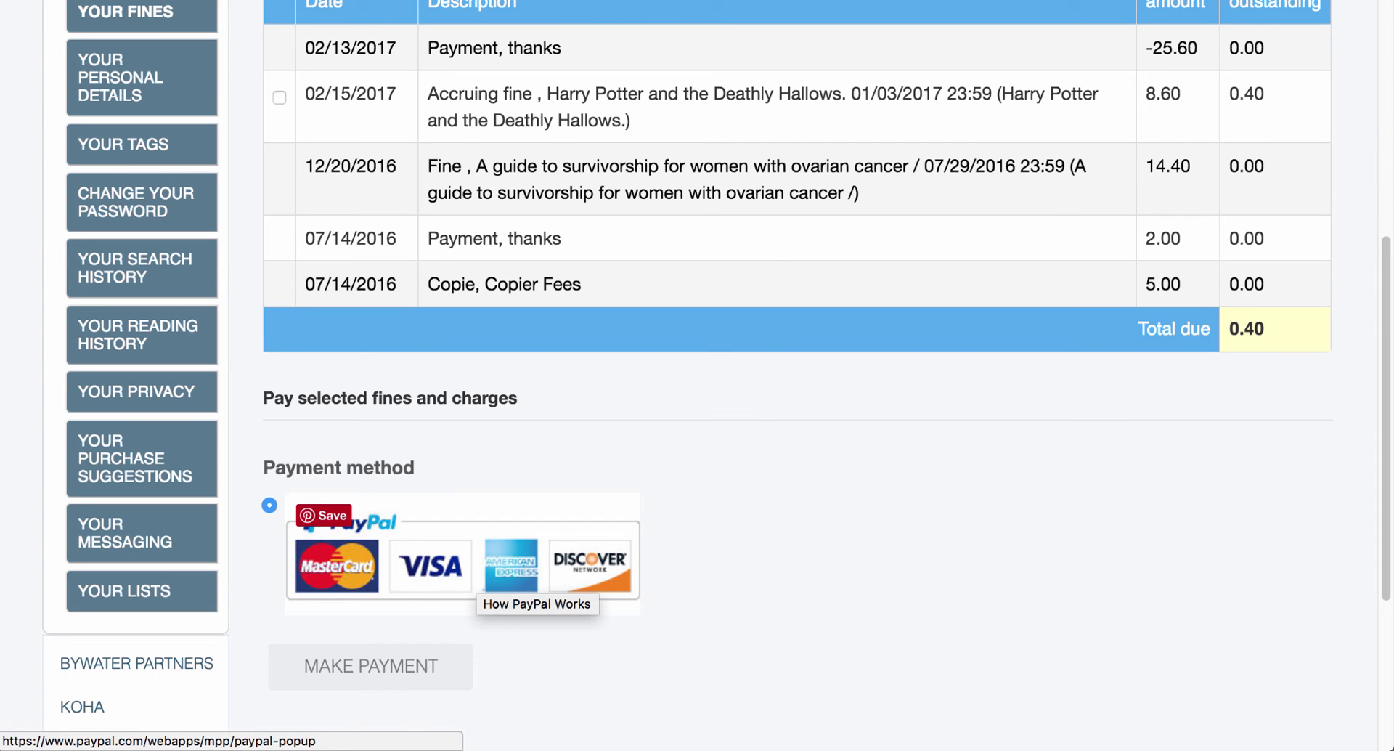
scroll(523, 574, "up", 7)
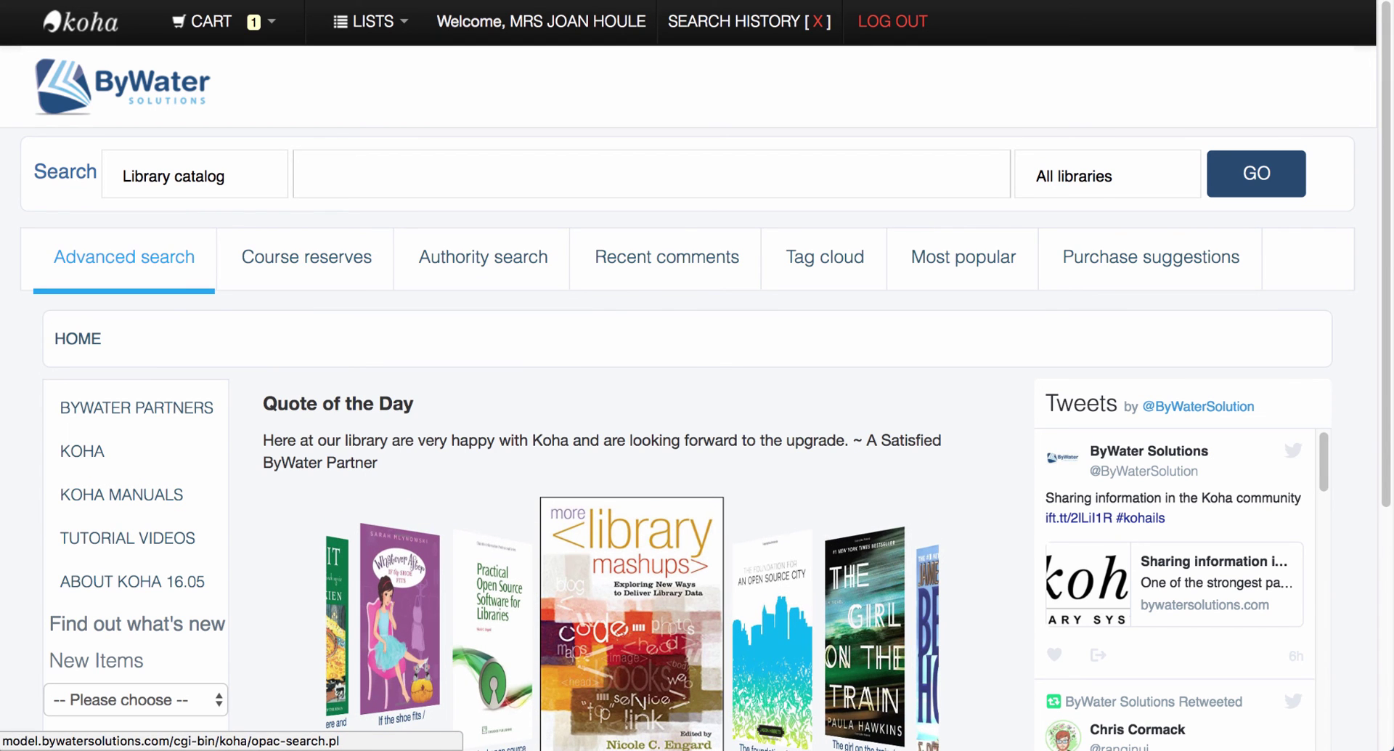
- Open the advanced search and examine its Boolean operators, item type limits, date range, language, location and sorting options
left_click(124, 256)
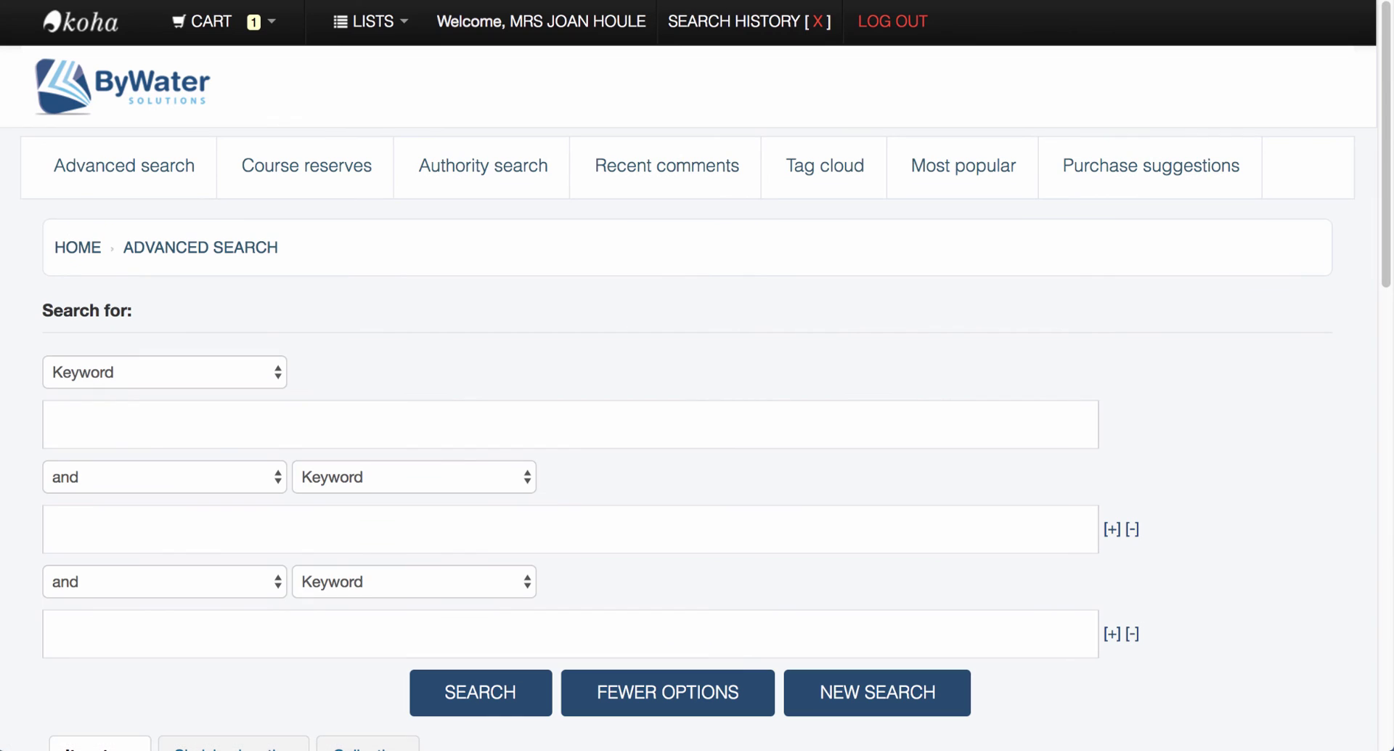
left_click(165, 477)
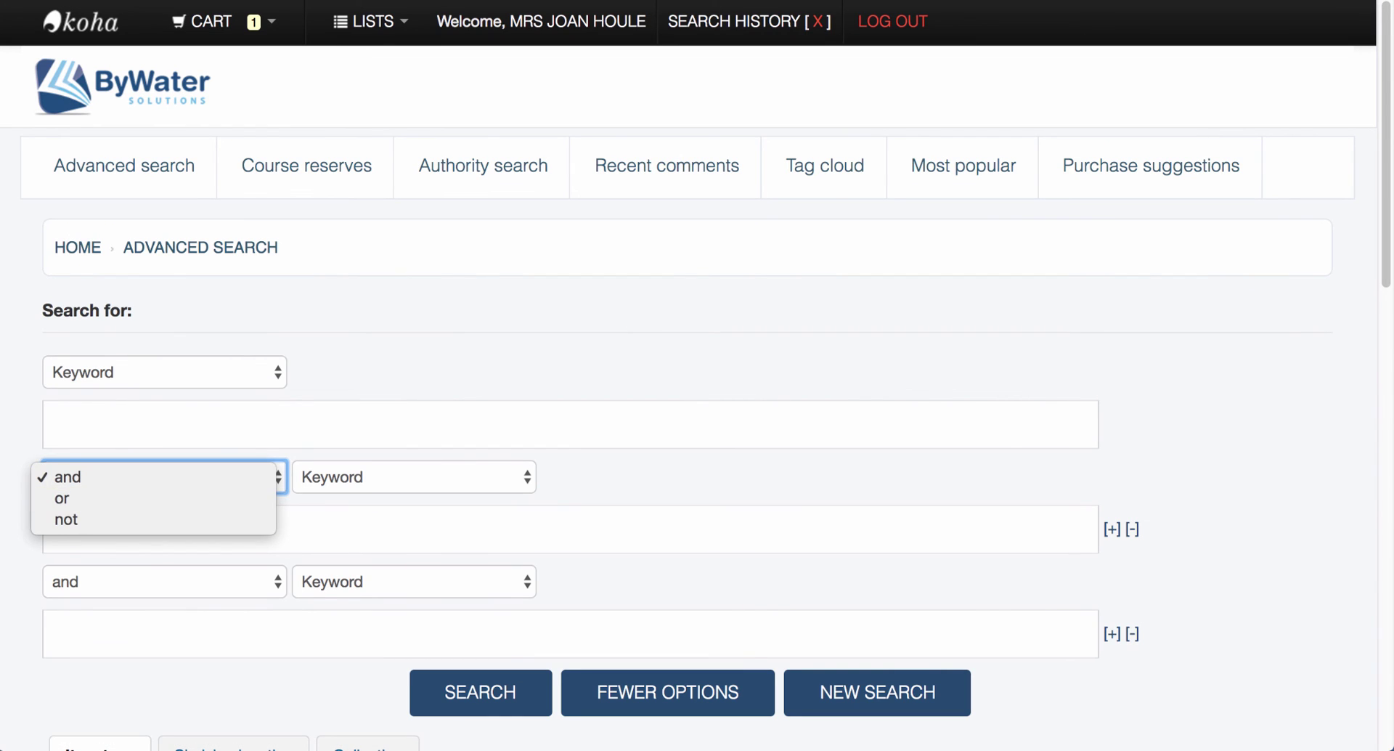
scroll(697, 378, "down", 12)
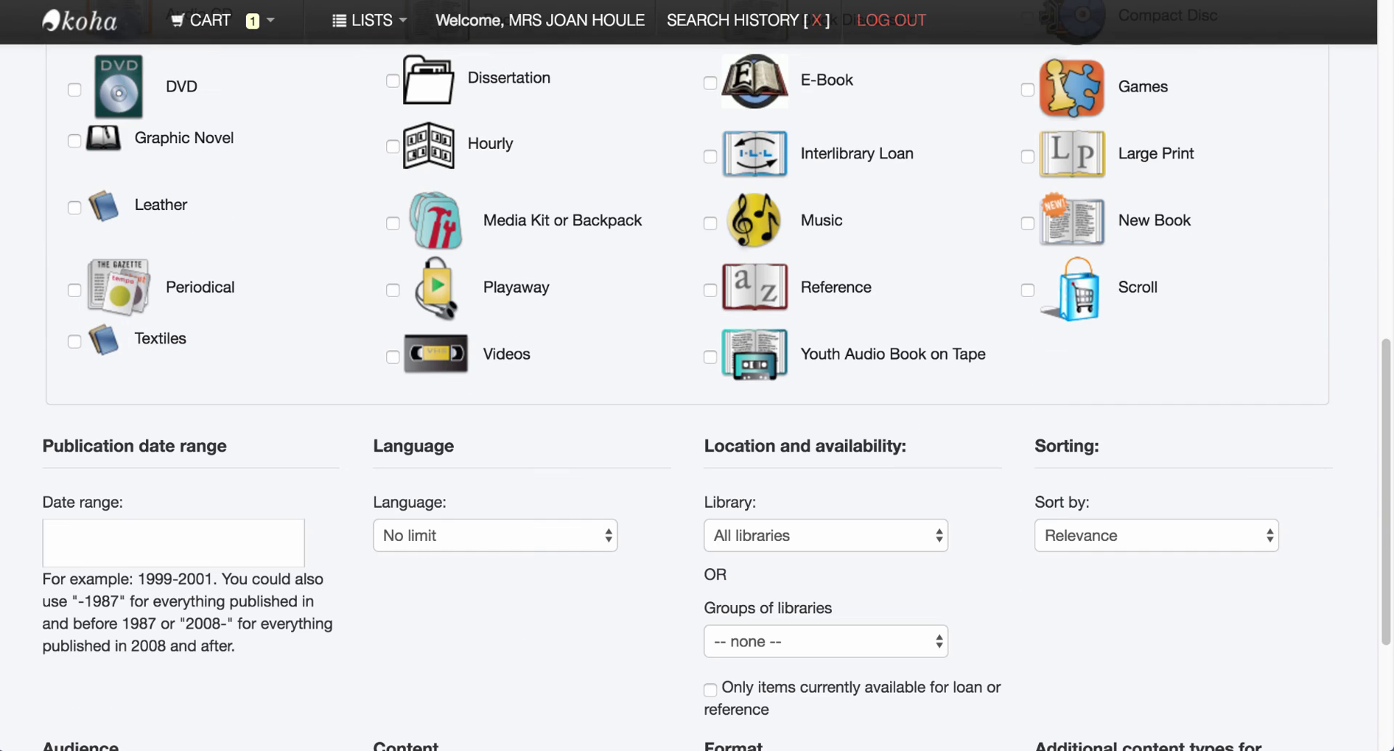
scroll(698, 378, "up", 2)
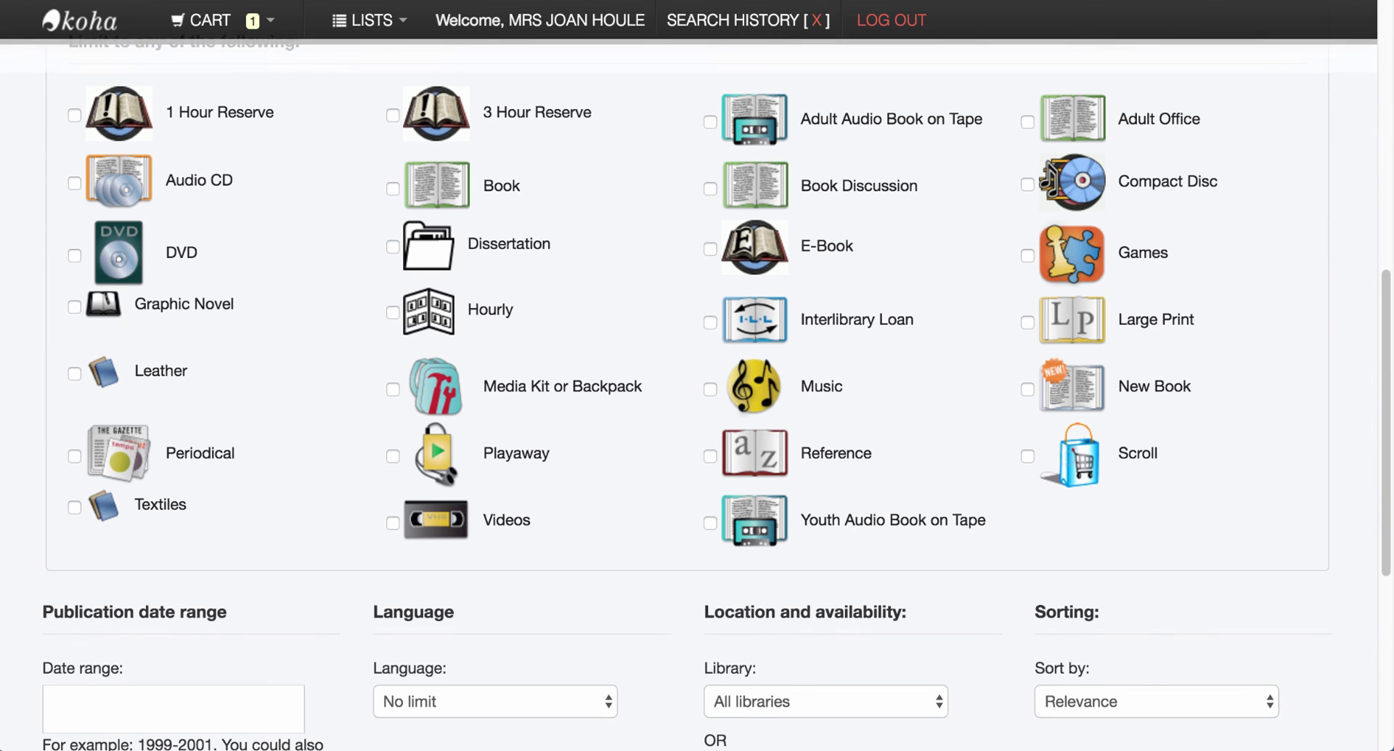
scroll(697, 377, "up", 5)
scroll(697, 392, "up", 6)
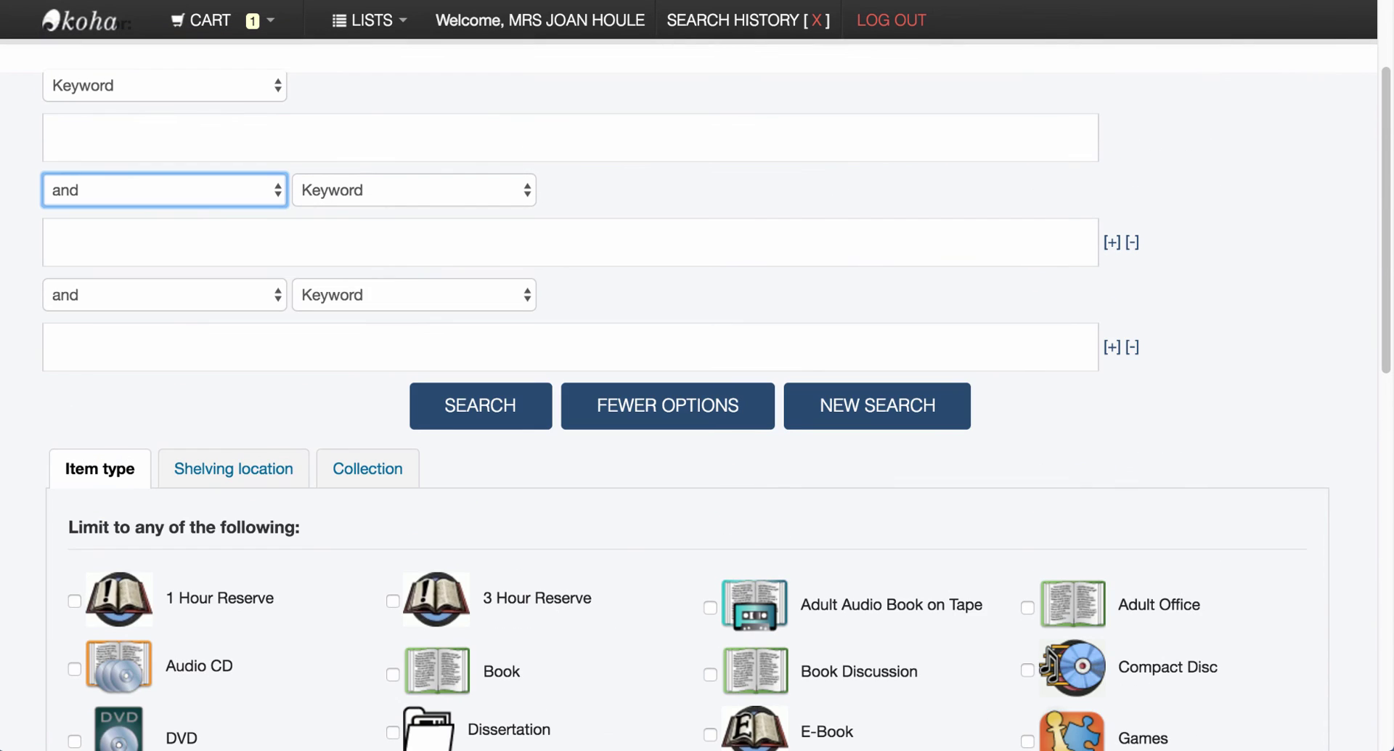
- Browse the course reserves and view the reserved items for the Intro to Library Science course
left_click(307, 165)
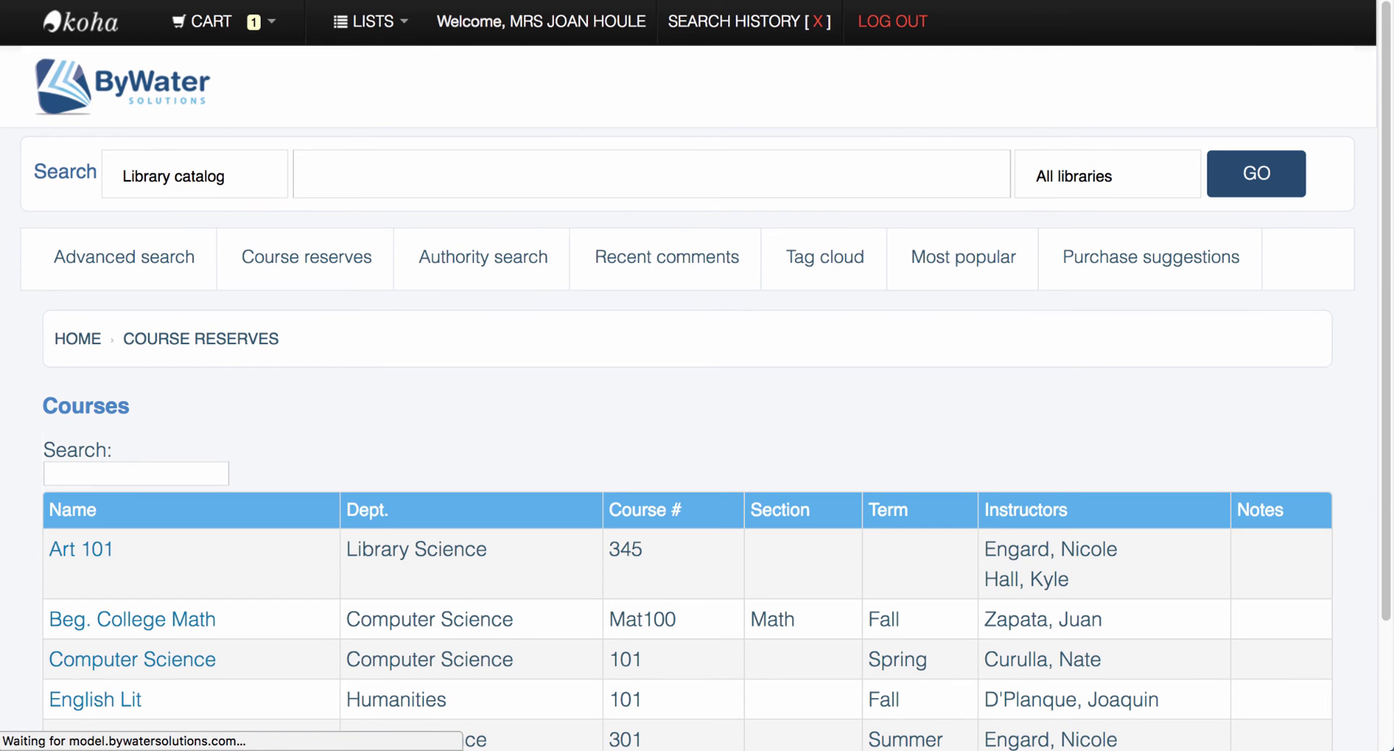
scroll(697, 436, "down", 3)
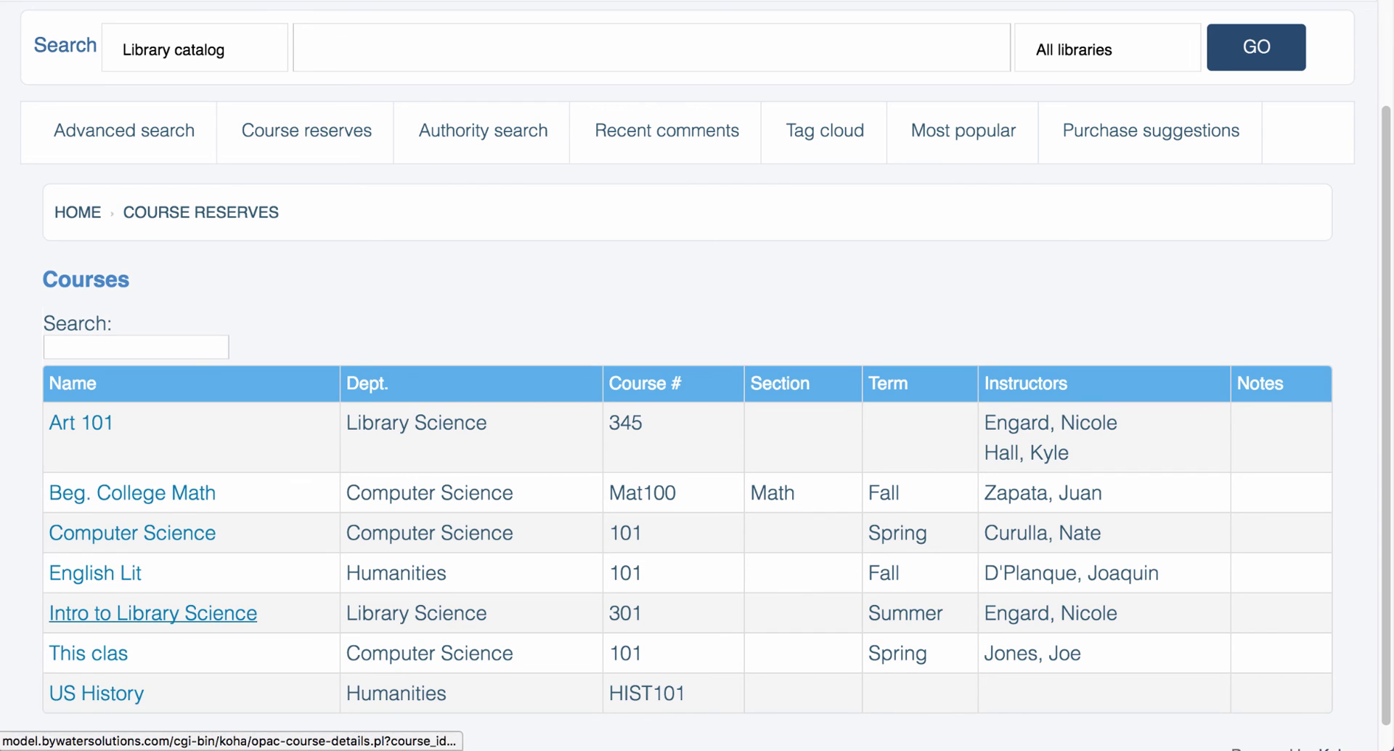
left_click(153, 613)
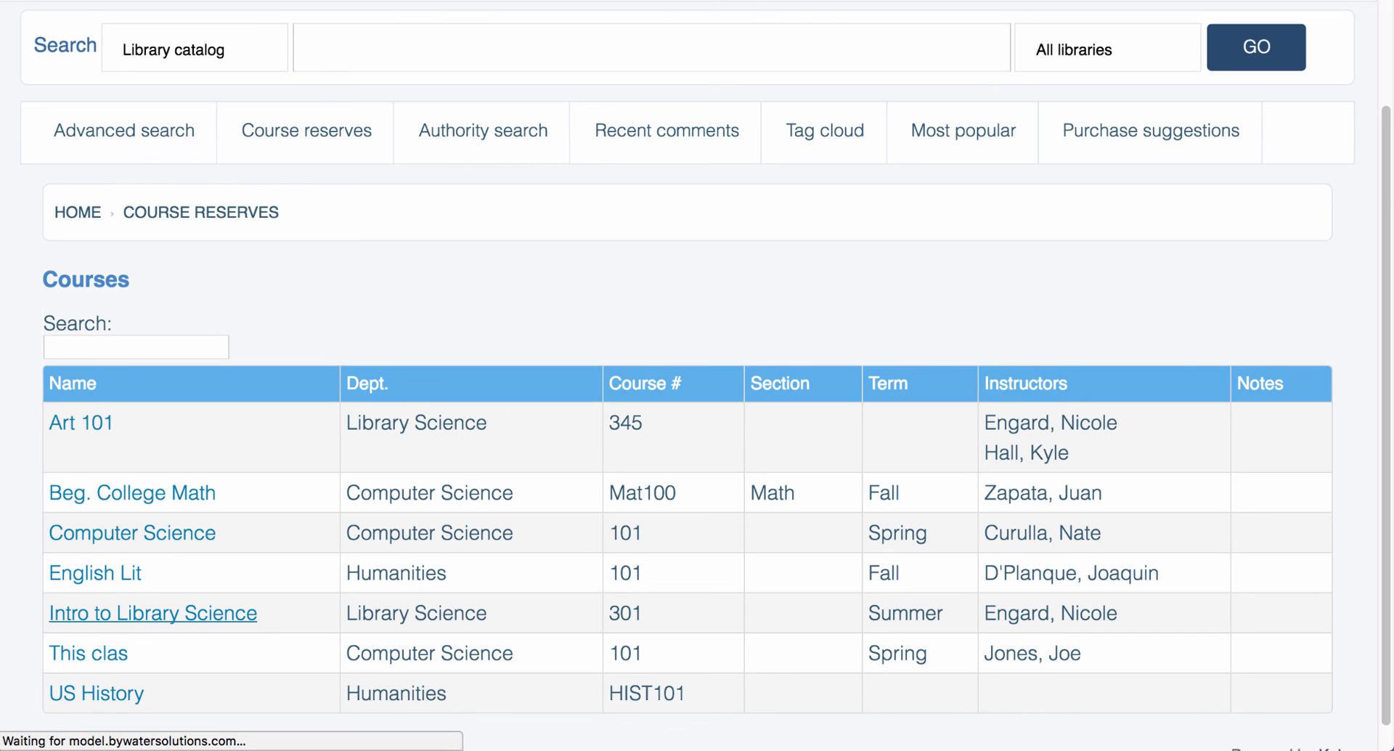
scroll(697, 436, "down", 1)
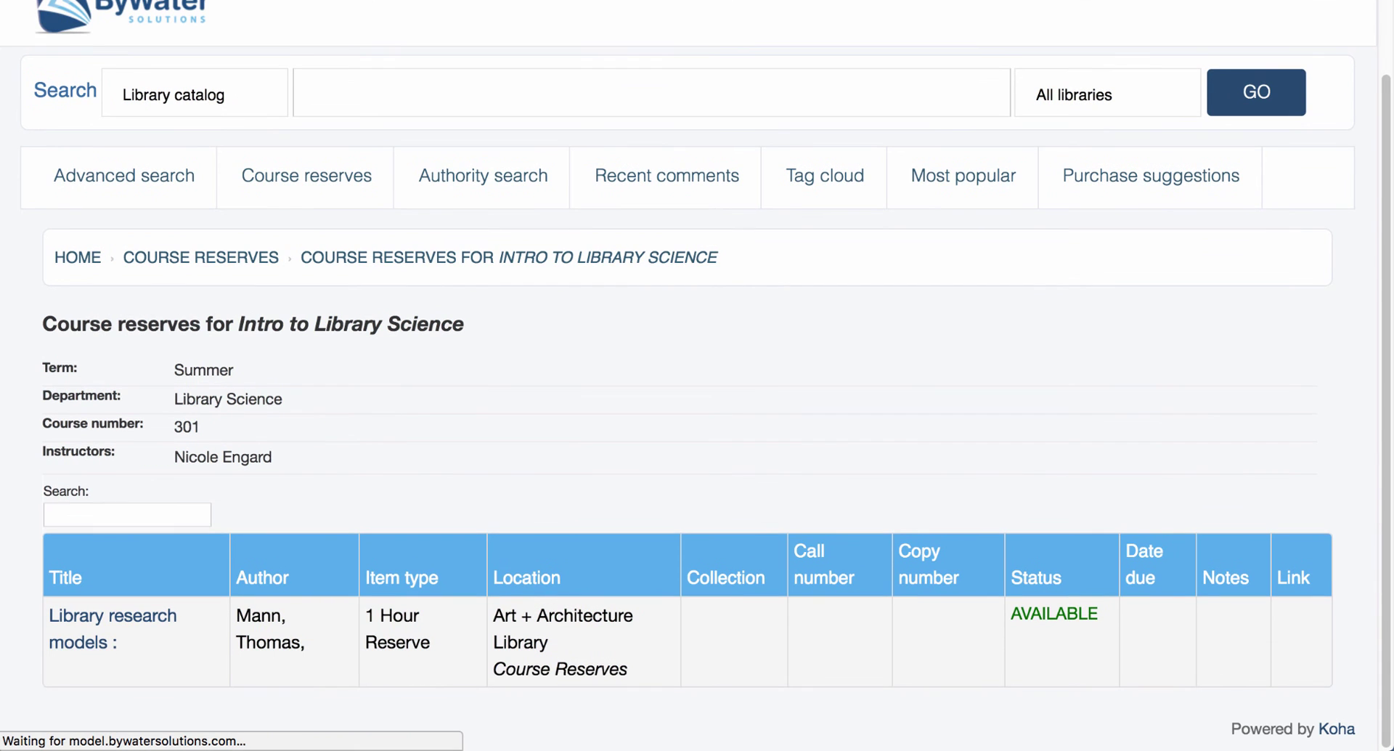
scroll(508, 291, "up", 1)
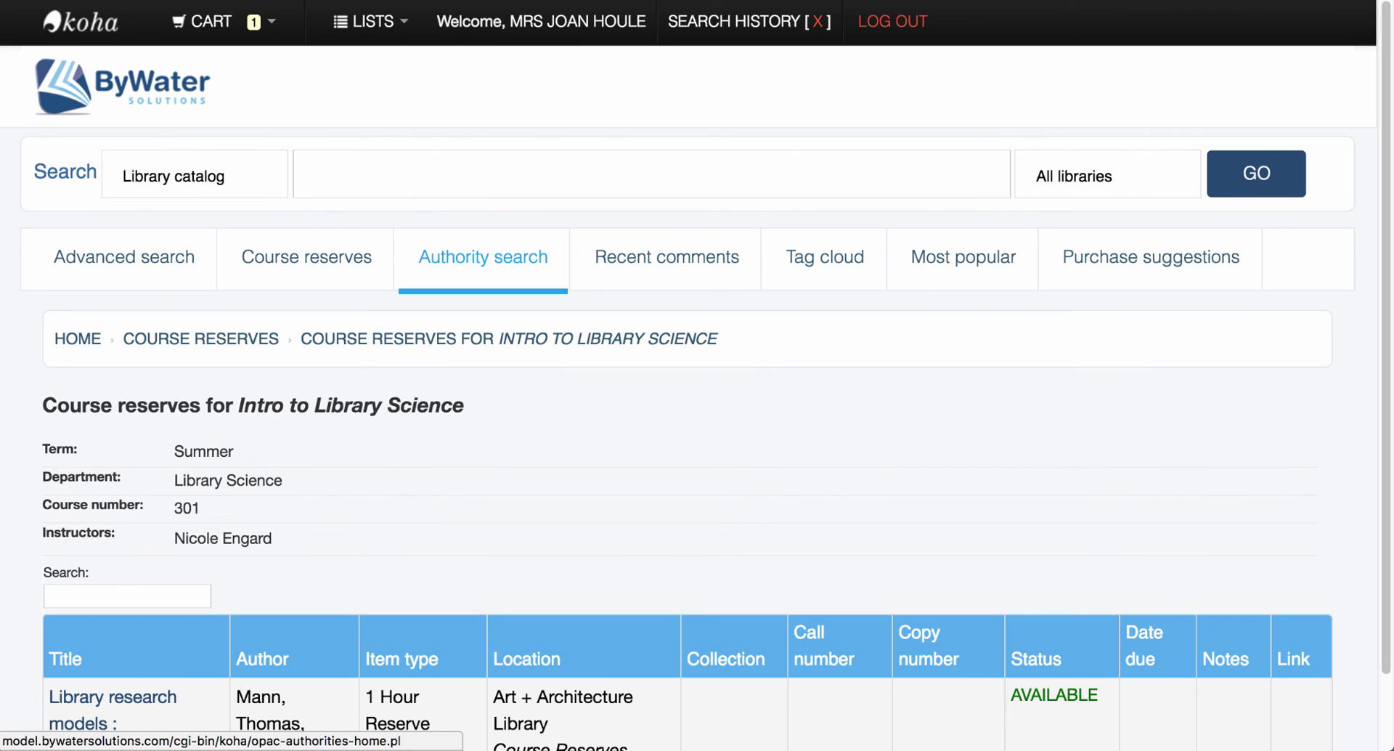
- View the authority search form, and open the catalog's recent comments
left_click(483, 256)
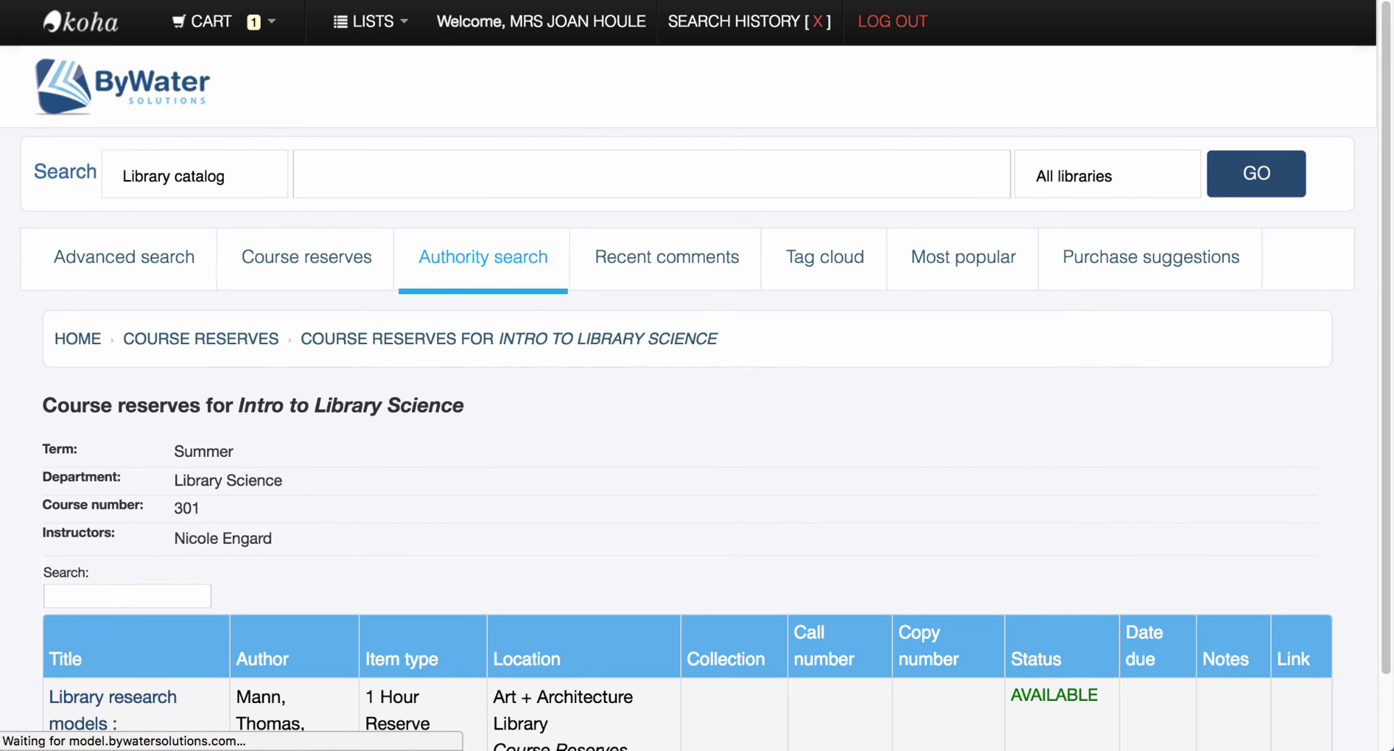
scroll(697, 435, "down", 1)
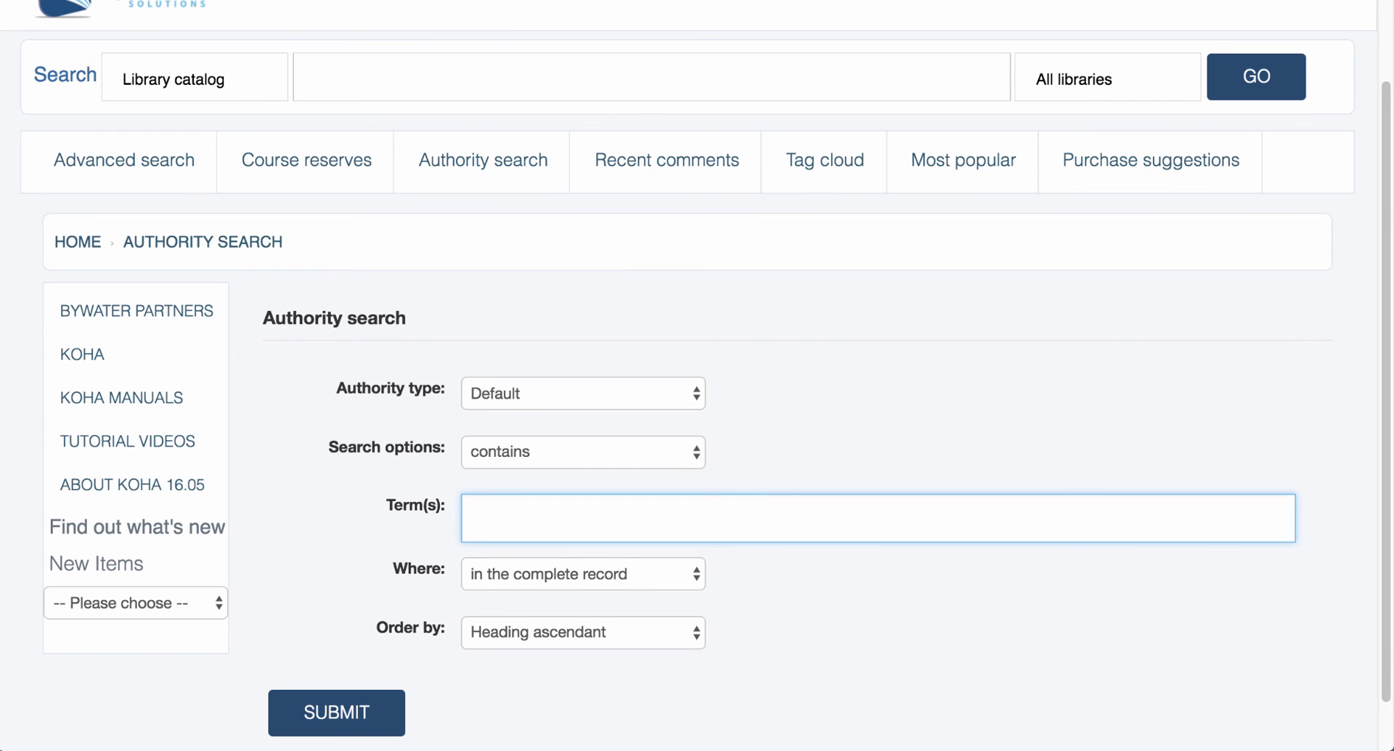
left_click(667, 160)
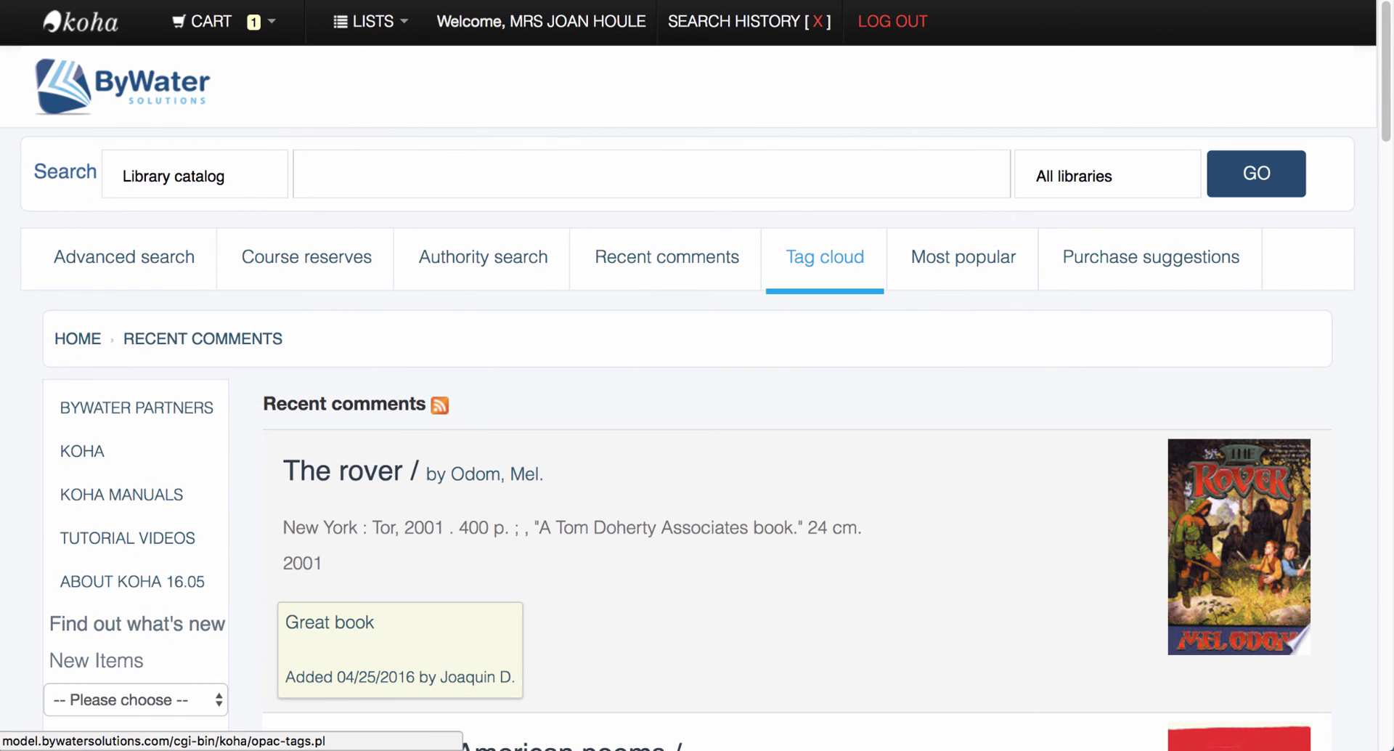
- Open the tag cloud and browse the catalog records tagged sewing
left_click(825, 256)
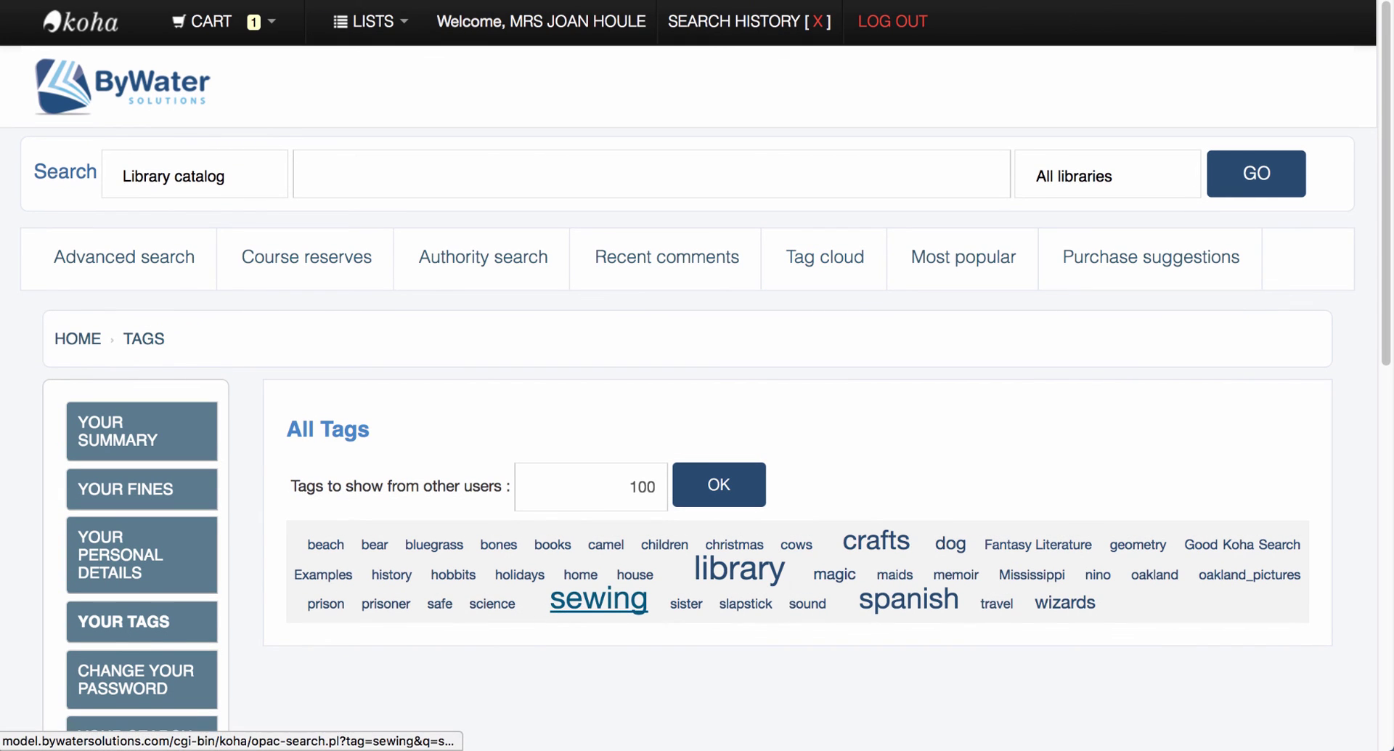
left_click(599, 600)
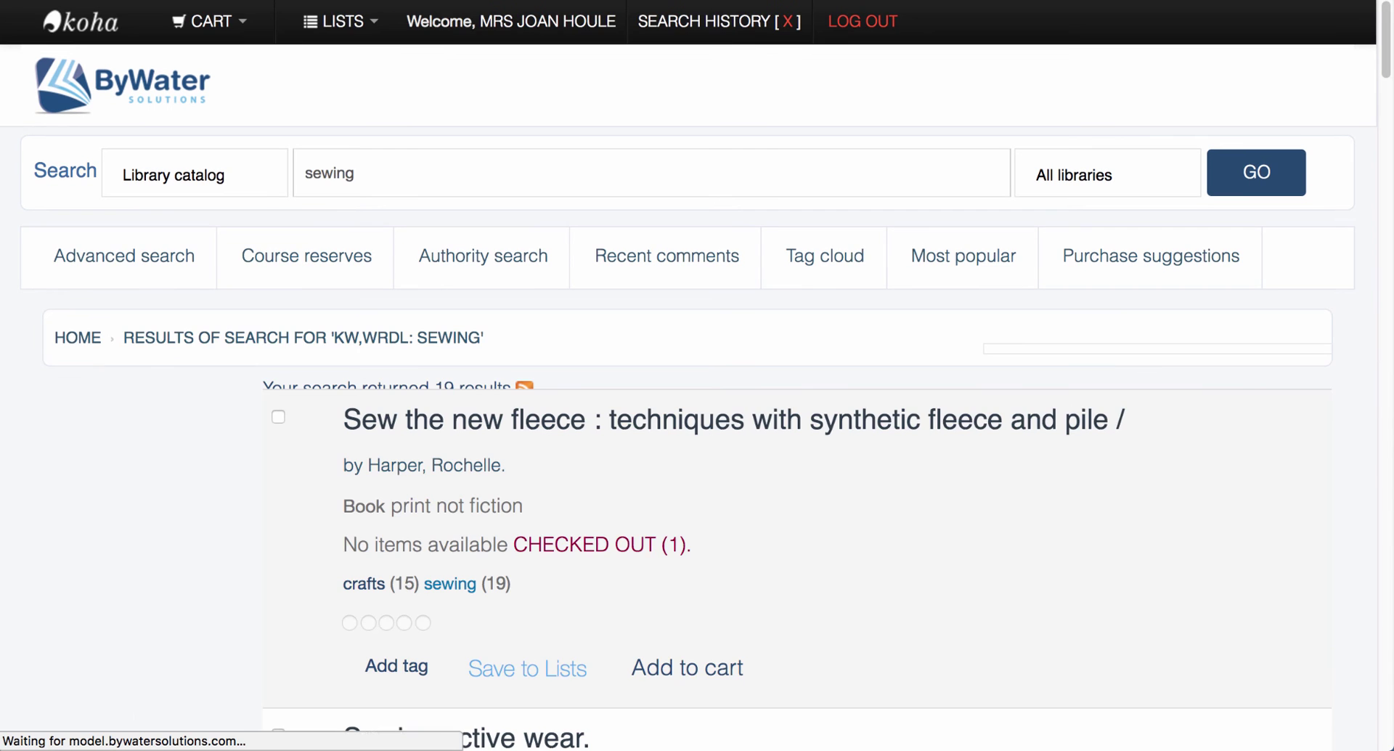
scroll(798, 435, "down", 4)
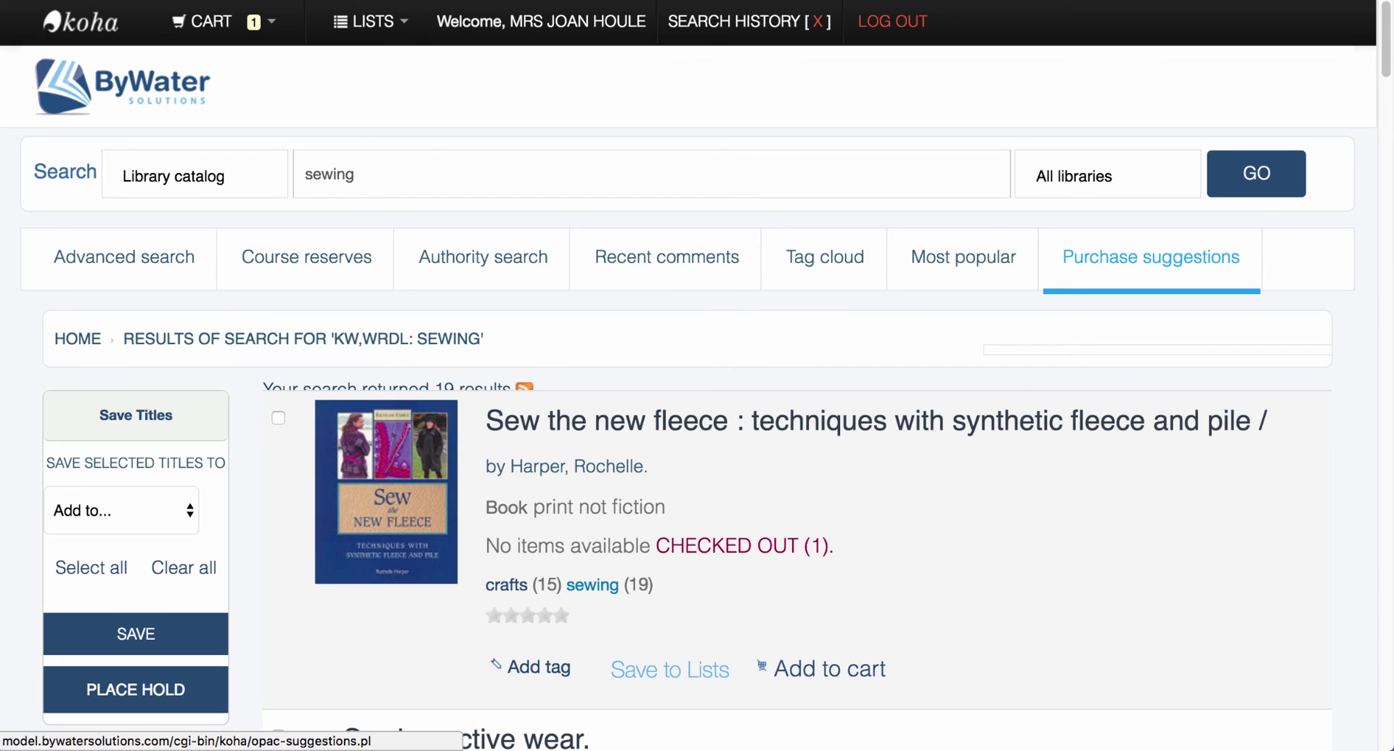
- View the purchase suggestions page, and return to the catalog's home page
left_click(1152, 257)
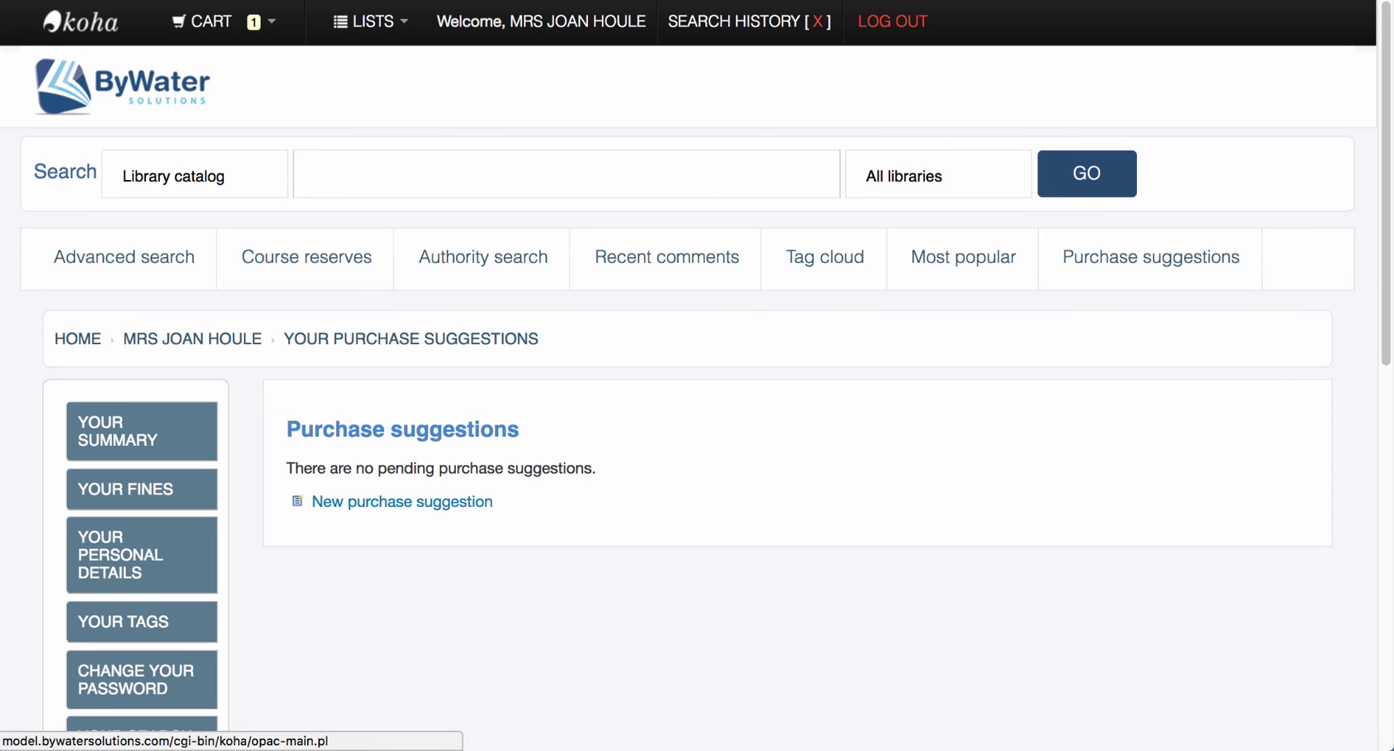
left_click(78, 338)
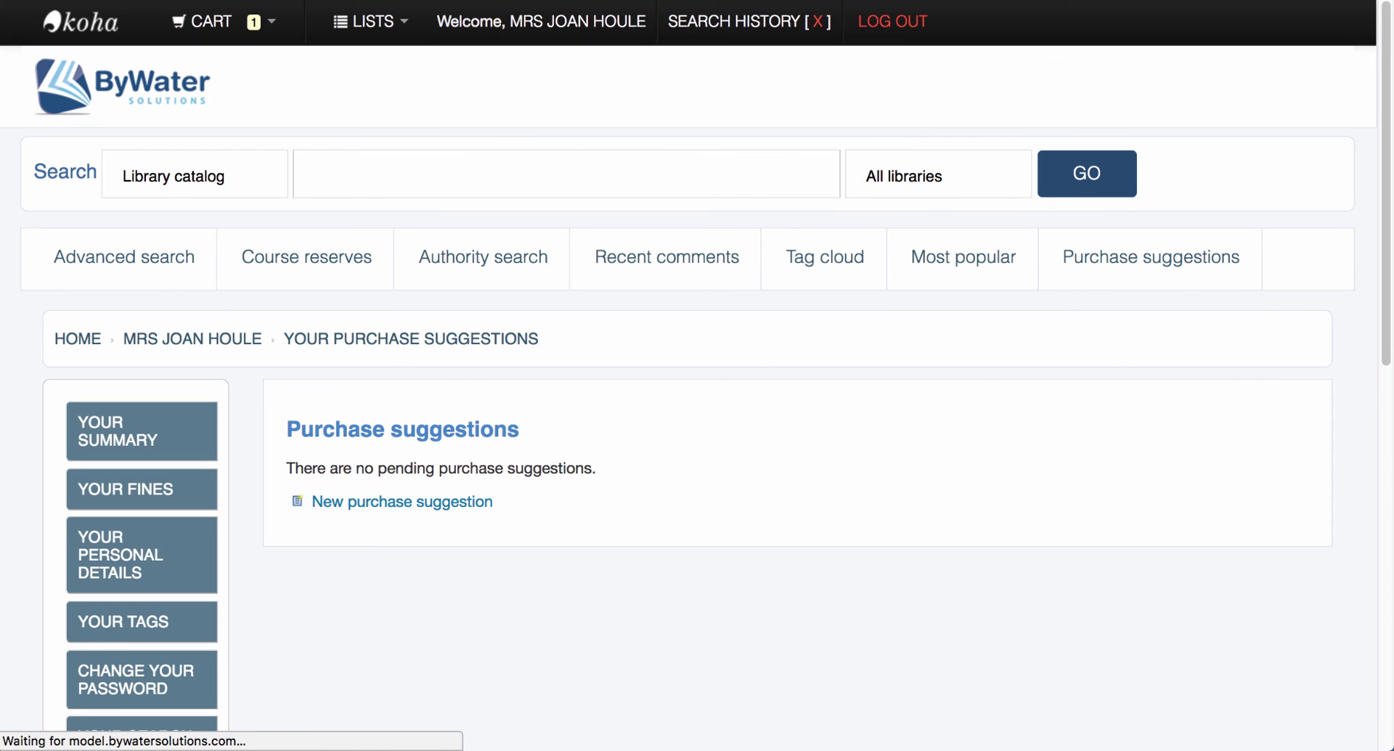